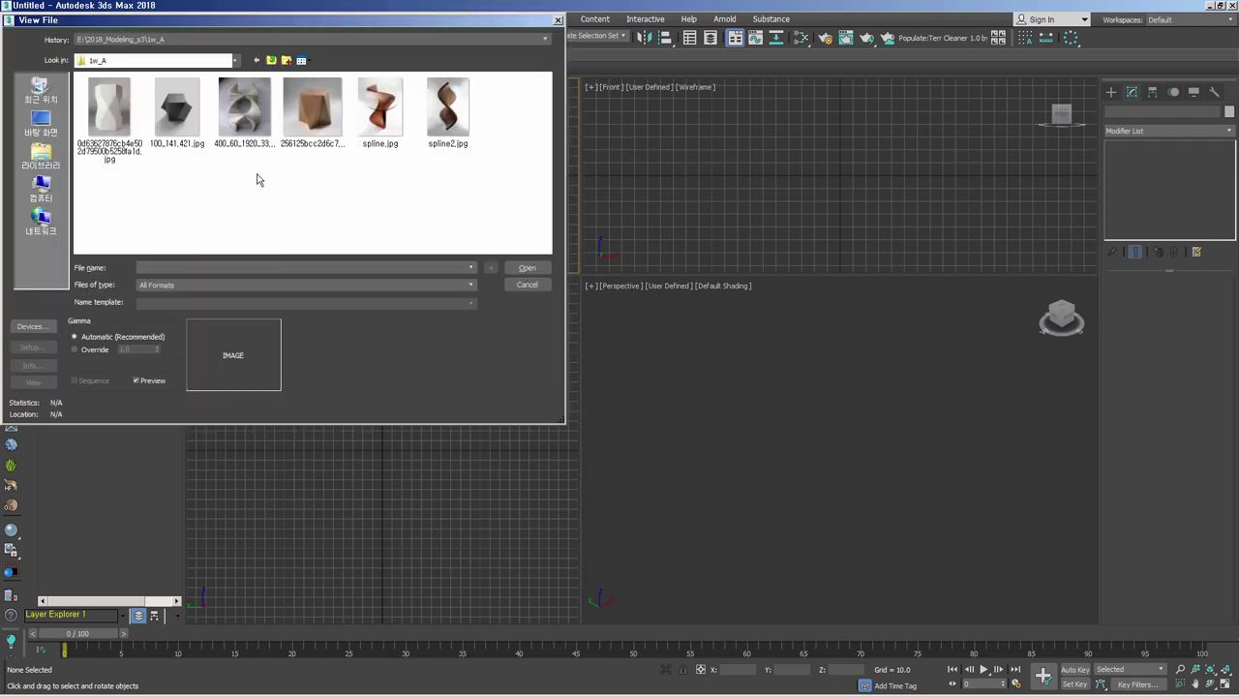
Open the reference photo 100_141_421.jpg and place its viewer over the Top/Left viewports.
{"action": "double_click", "coordinate": [184, 121]}
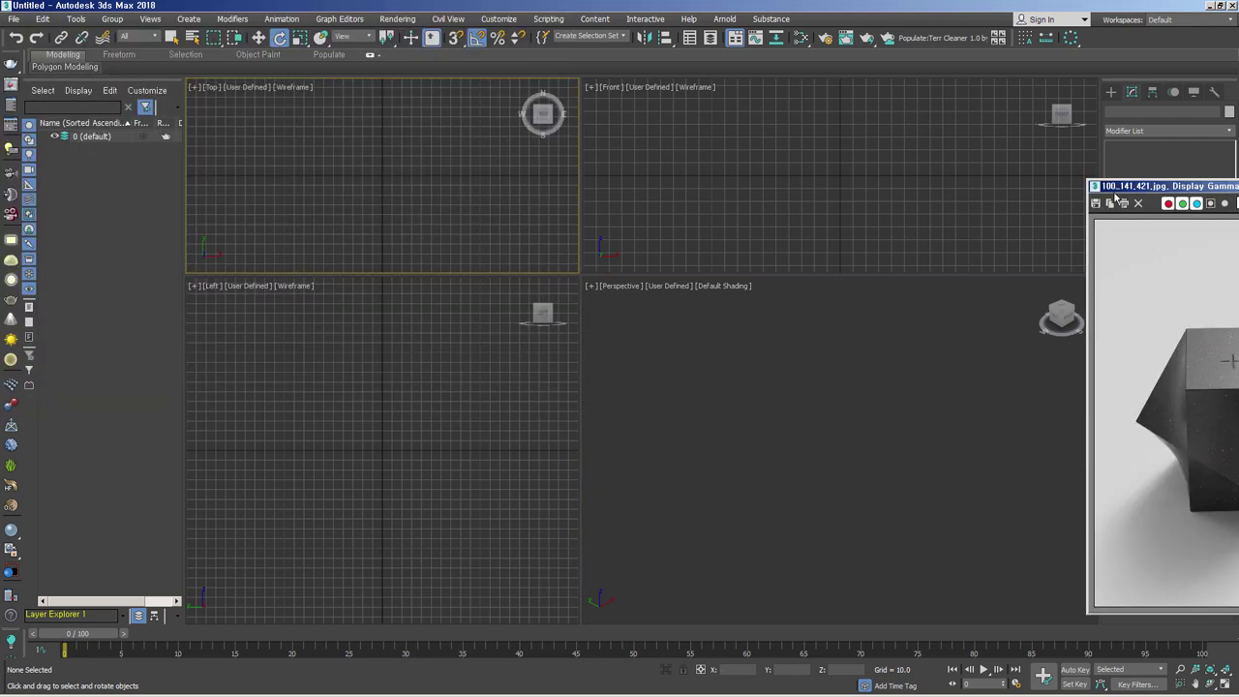
{"action": "left_click_drag", "start_coordinate": [1115, 193], "coordinate": [46, 95]}
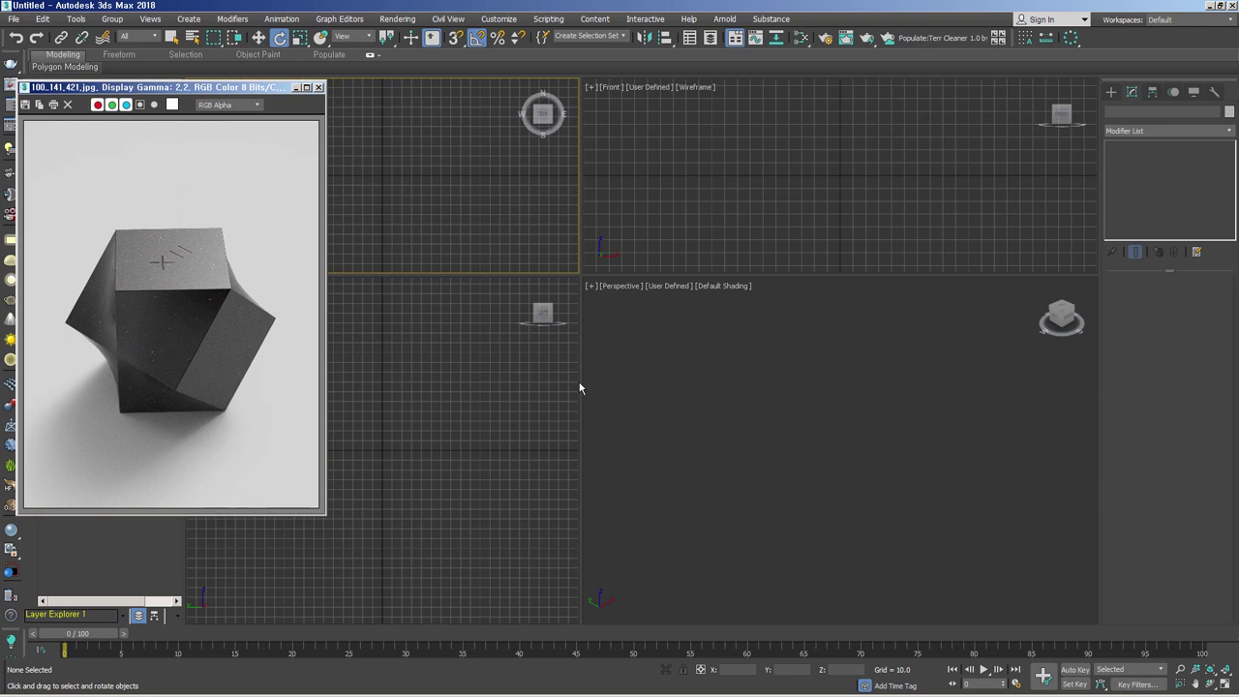
Create a box in the Perspective view with length 100, width 100 and height 141.
{"action": "left_click", "coordinate": [700, 403]}
{"action": "left_click", "coordinate": [1111, 91]}
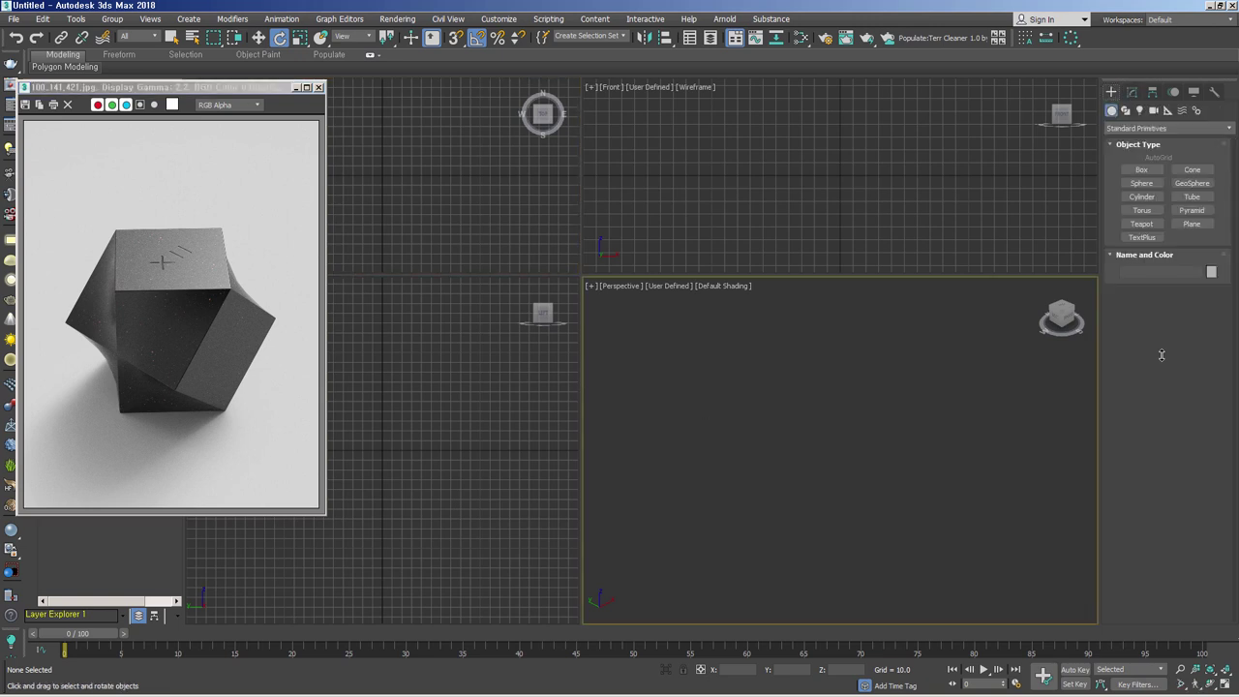
{"action": "left_click", "coordinate": [1141, 170]}
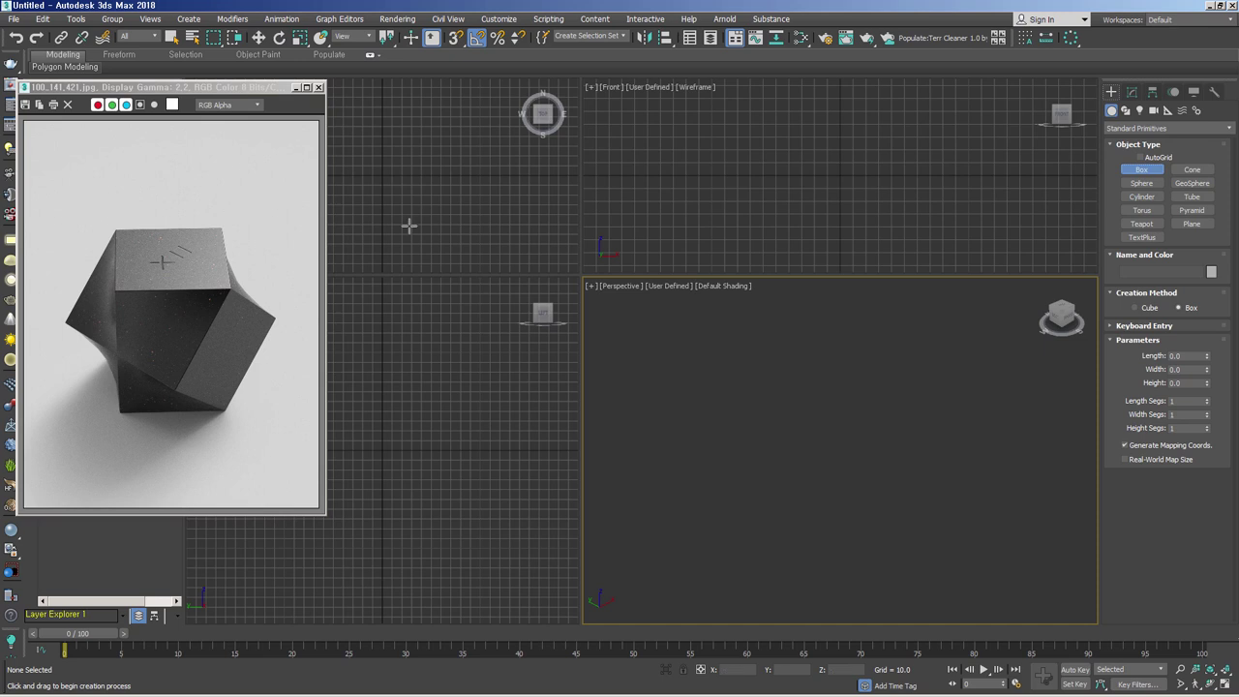
{"action": "left_click", "coordinate": [45, 90]}
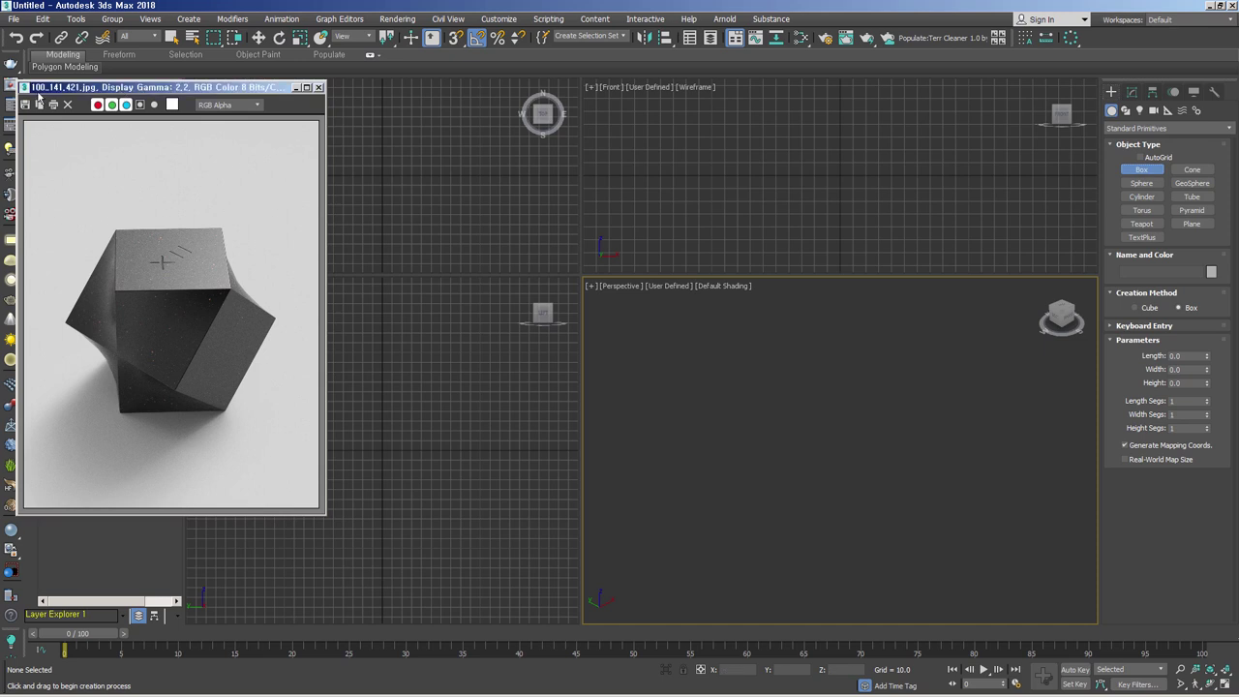
{"action": "left_click_drag", "start_coordinate": [822, 414], "coordinate": [813, 603]}
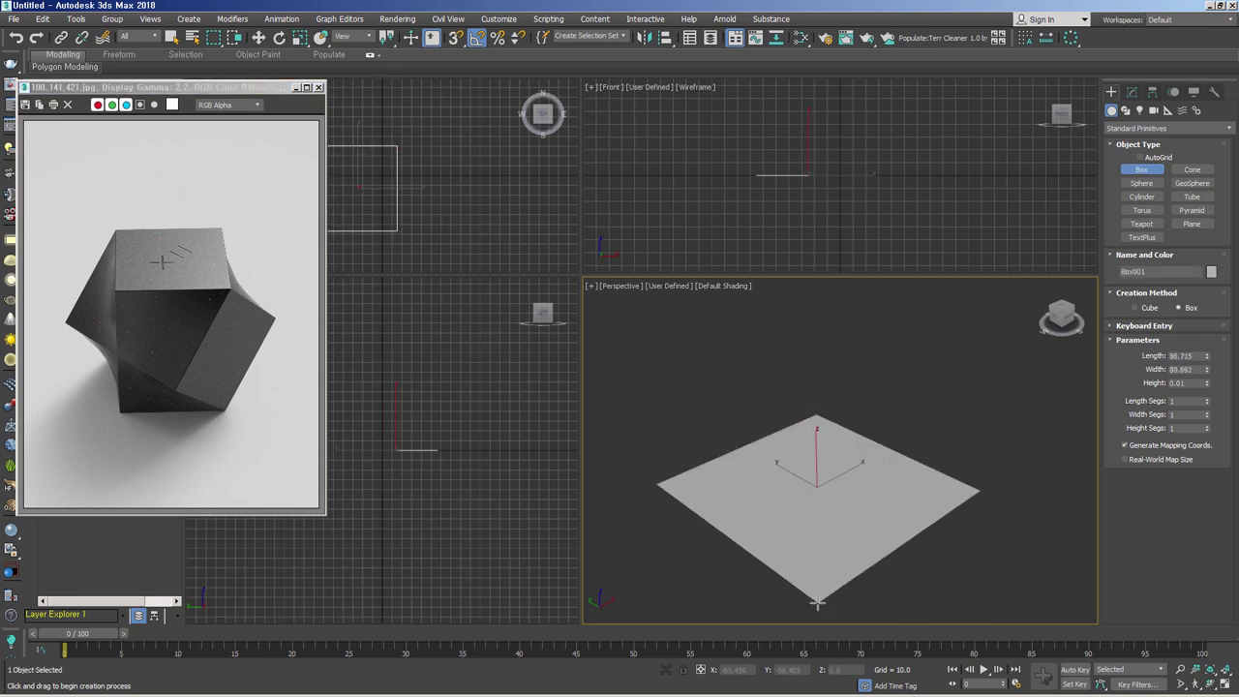
{"action": "left_click", "coordinate": [1186, 356]}
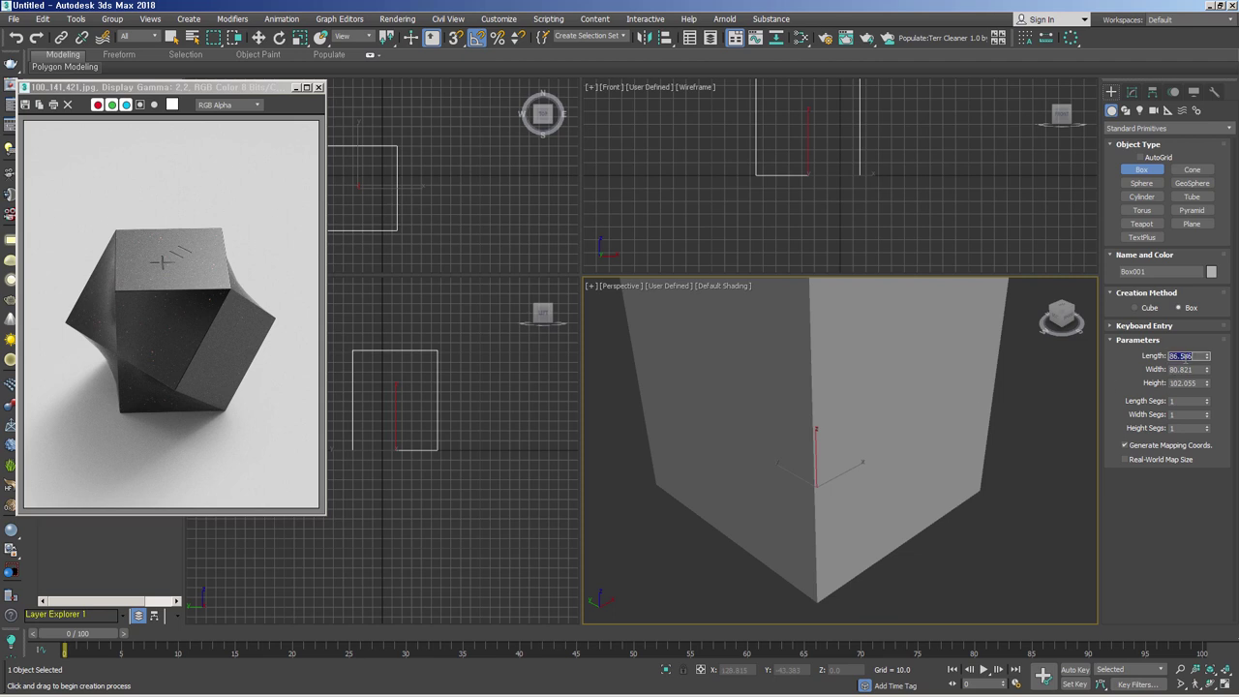
{"action": "type", "text": "0"}
{"action": "key", "text": "Tab"}
{"action": "type", "text": "100"}
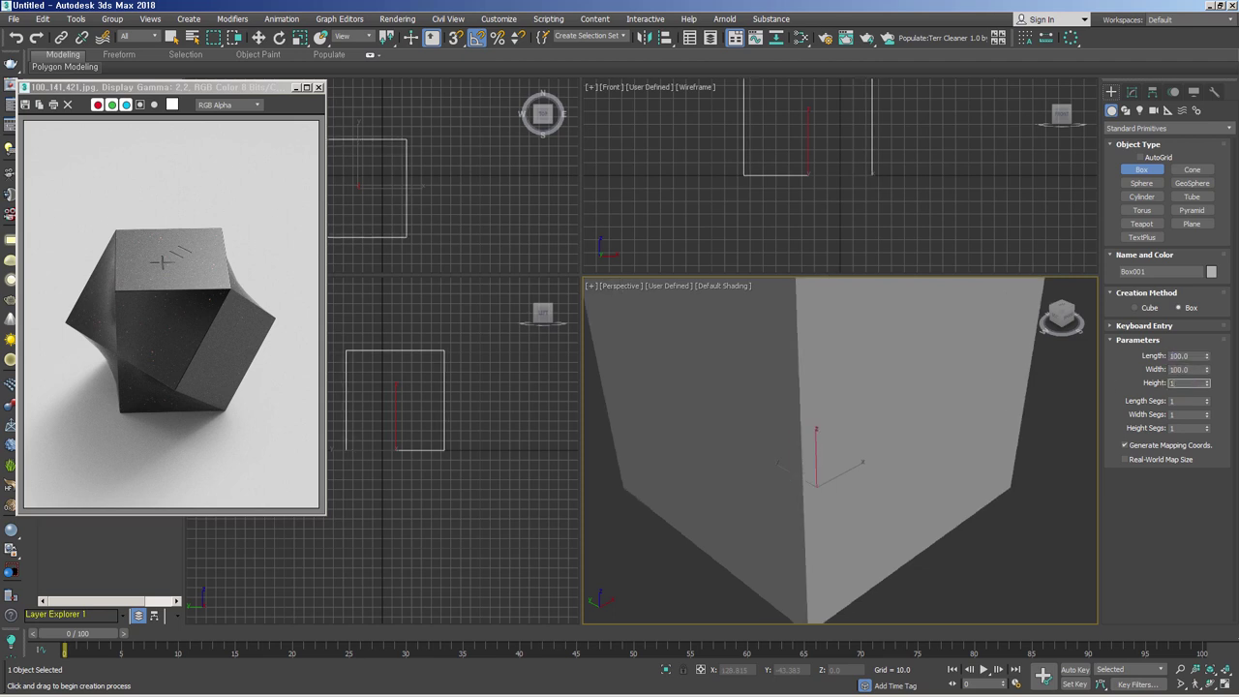
{"action": "type", "text": "41"}
{"action": "key", "text": "Return"}
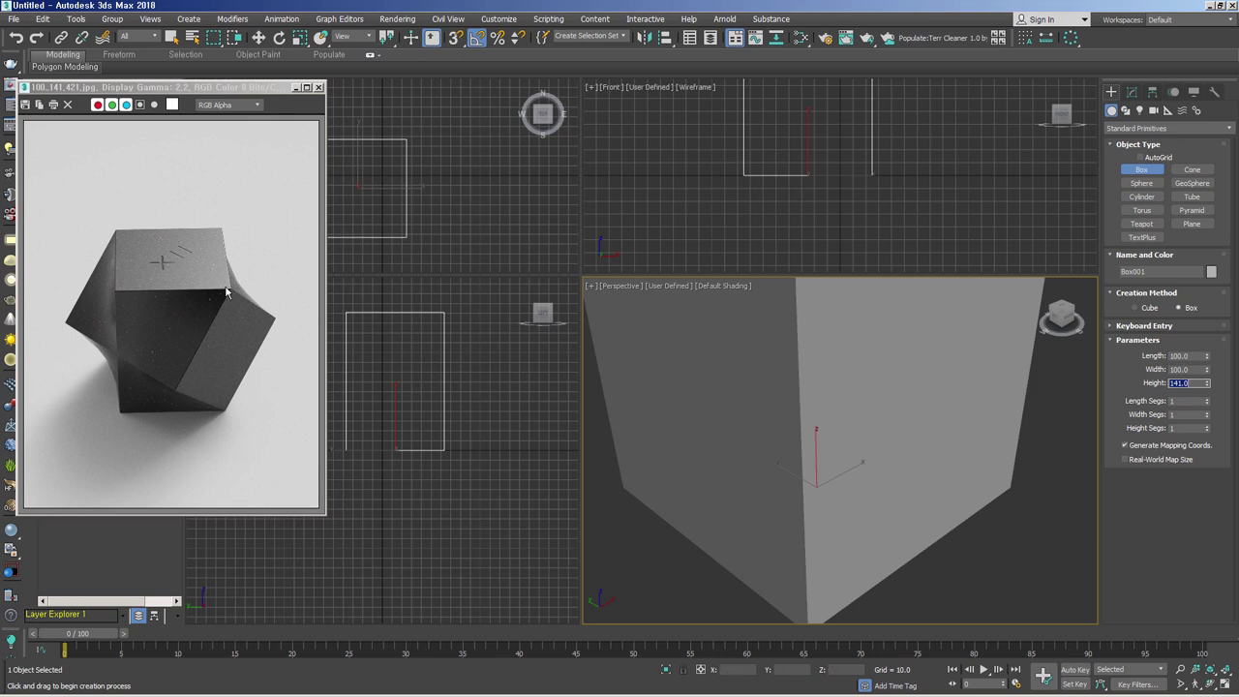
Center the box in view and display it with Edged Faces.
{"action": "scroll", "coordinate": [752, 517], "scroll_direction": "down", "scroll_amount": 3}
{"action": "scroll", "coordinate": [839, 407], "scroll_direction": "down", "scroll_amount": 1}
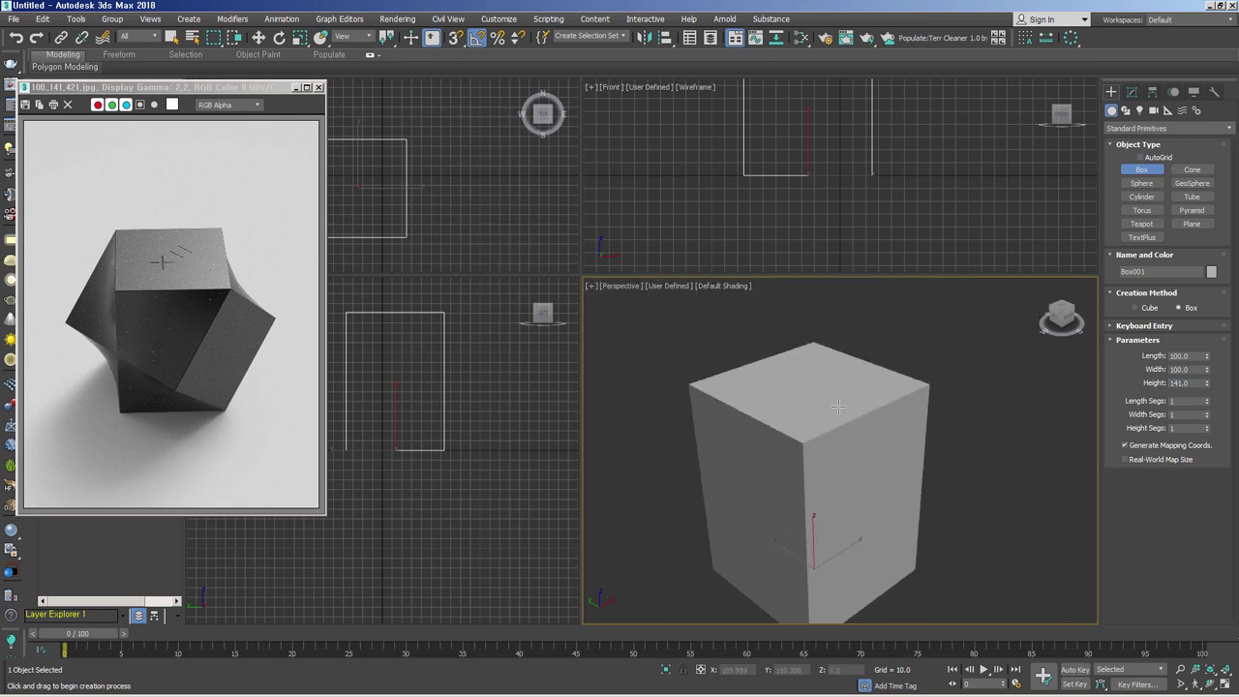
{"action": "middle_click_drag", "start_coordinate": [869, 427], "coordinate": [860, 408]}
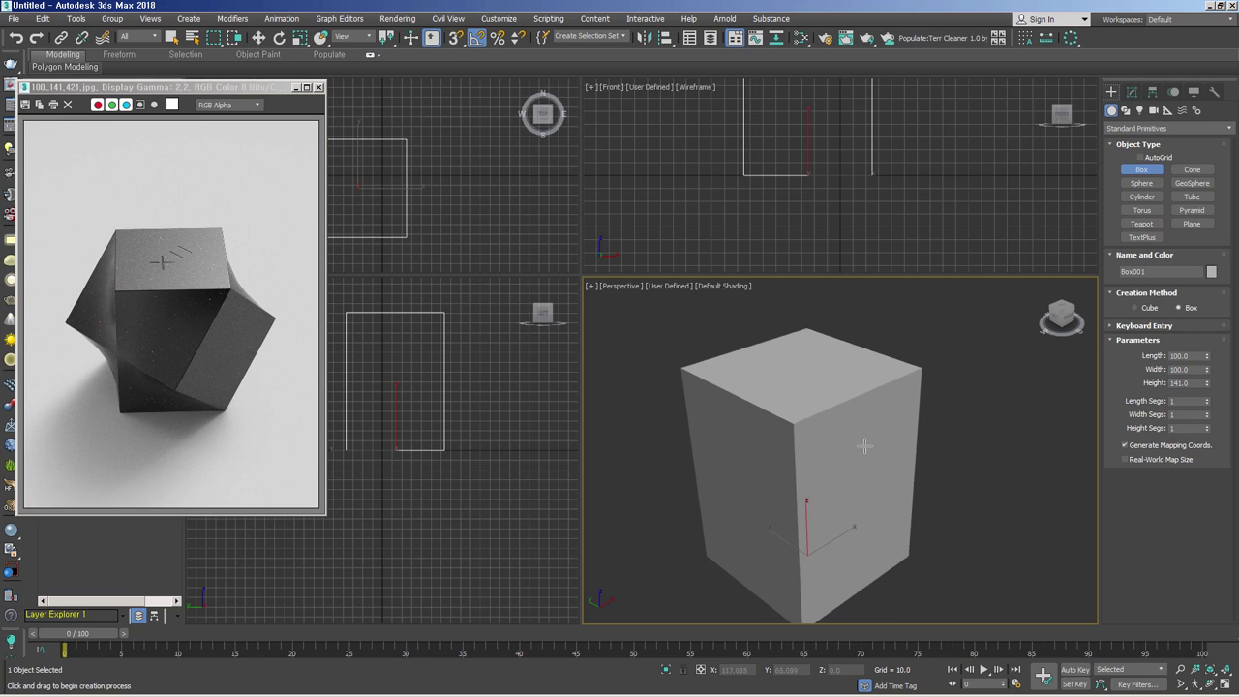
{"action": "key", "text": "F4"}
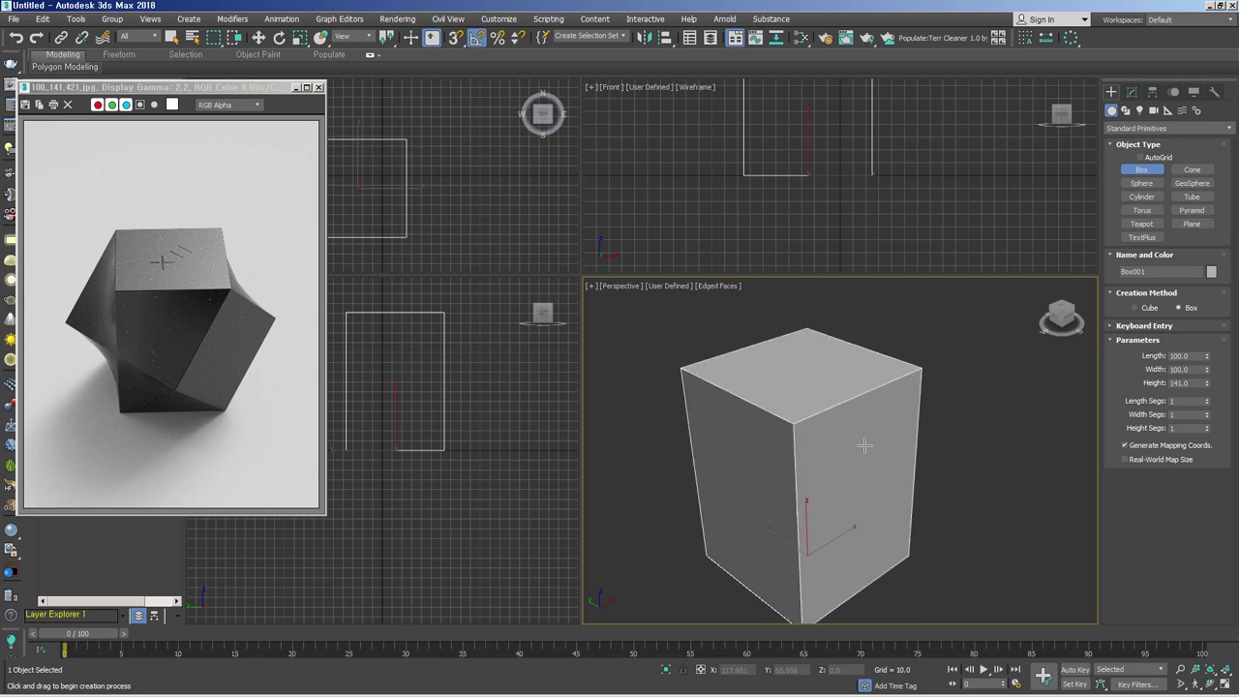
In Top view, snap a Tape helper diagonally across the top face (141.421), then undo it.
{"action": "key", "text": "t"}
{"action": "key", "text": "z"}
{"action": "left_click", "coordinate": [1167, 109]}
{"action": "left_click", "coordinate": [1142, 224]}
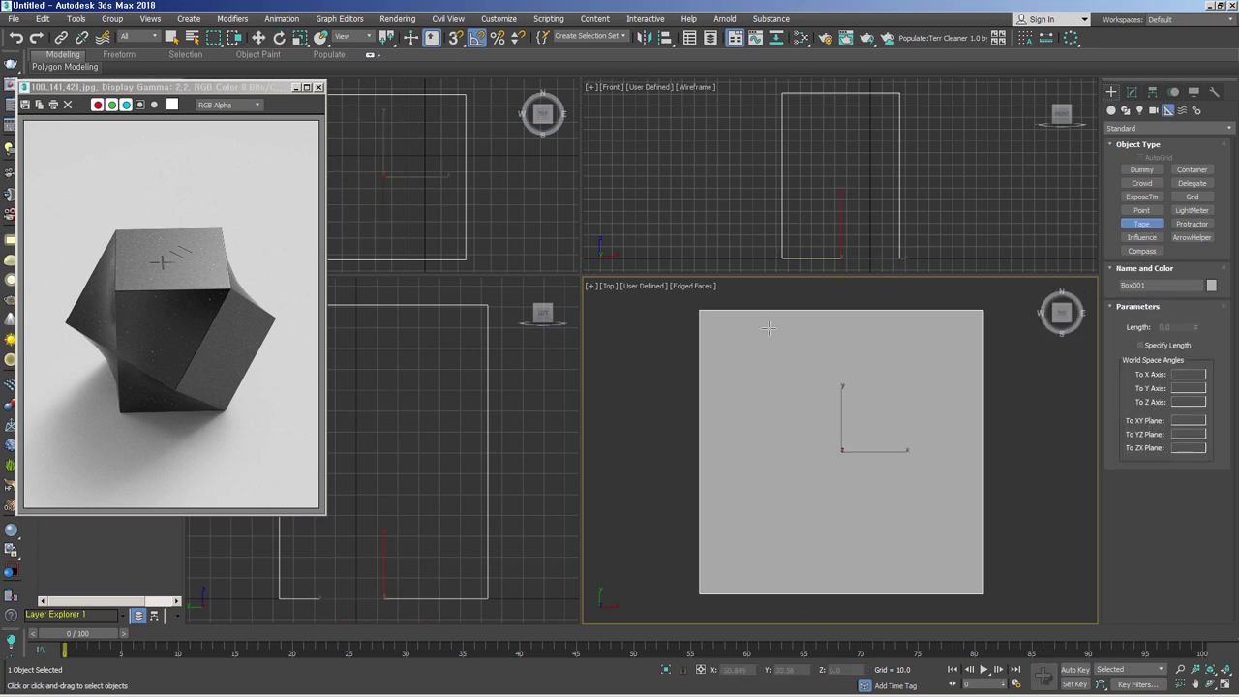
{"action": "key", "text": "s"}
{"action": "left_click_drag", "start_coordinate": [700, 312], "coordinate": [982, 591]}
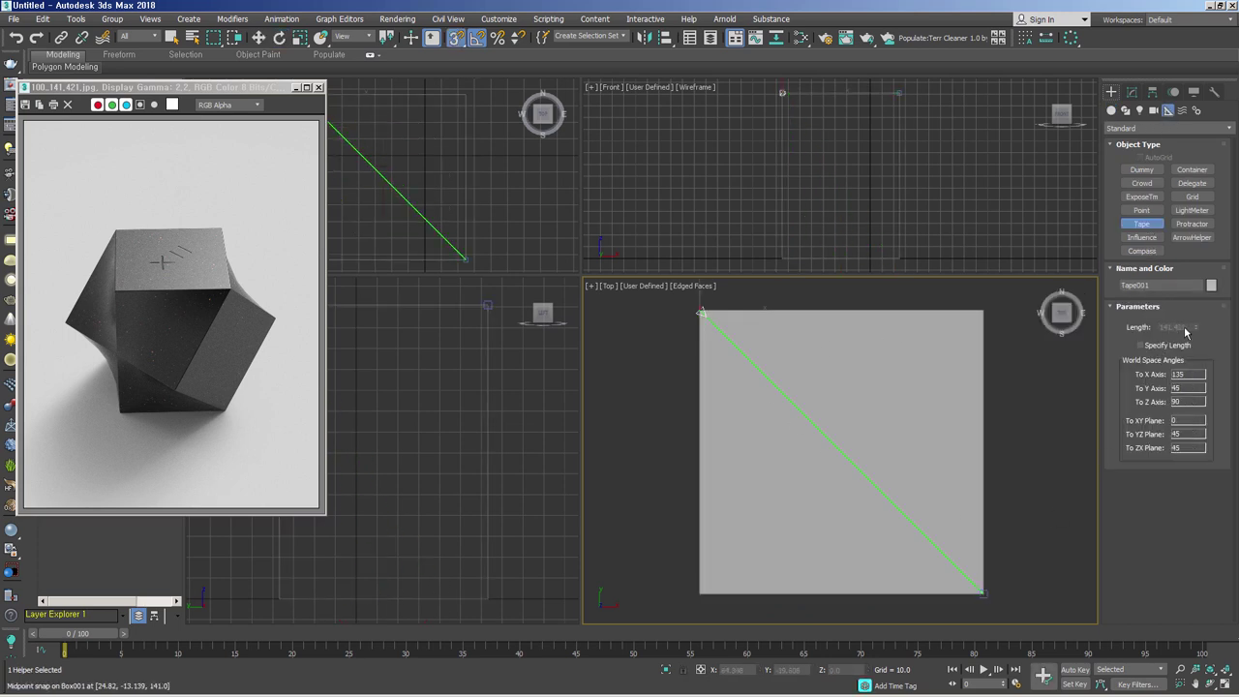
{"action": "middle_click_drag", "start_coordinate": [951, 485], "coordinate": [942, 482]}
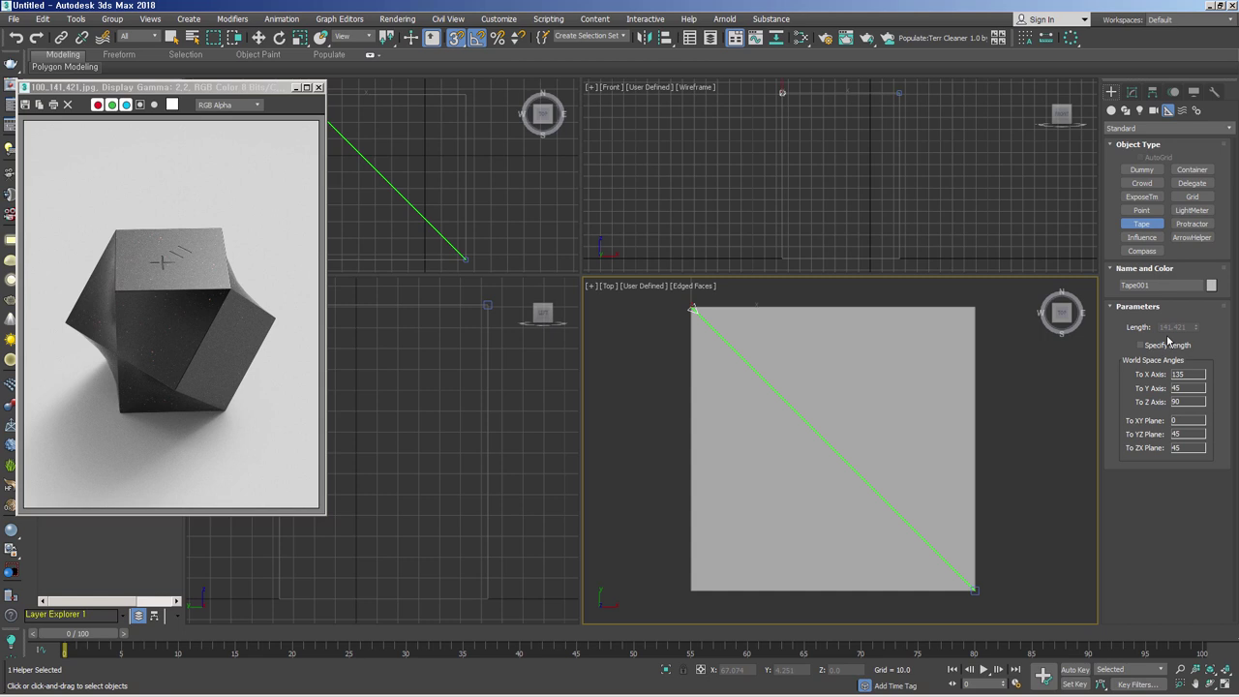
{"action": "key", "text": "ctrl+z"}
{"action": "key", "text": "e"}
{"action": "left_click", "coordinate": [940, 456]}
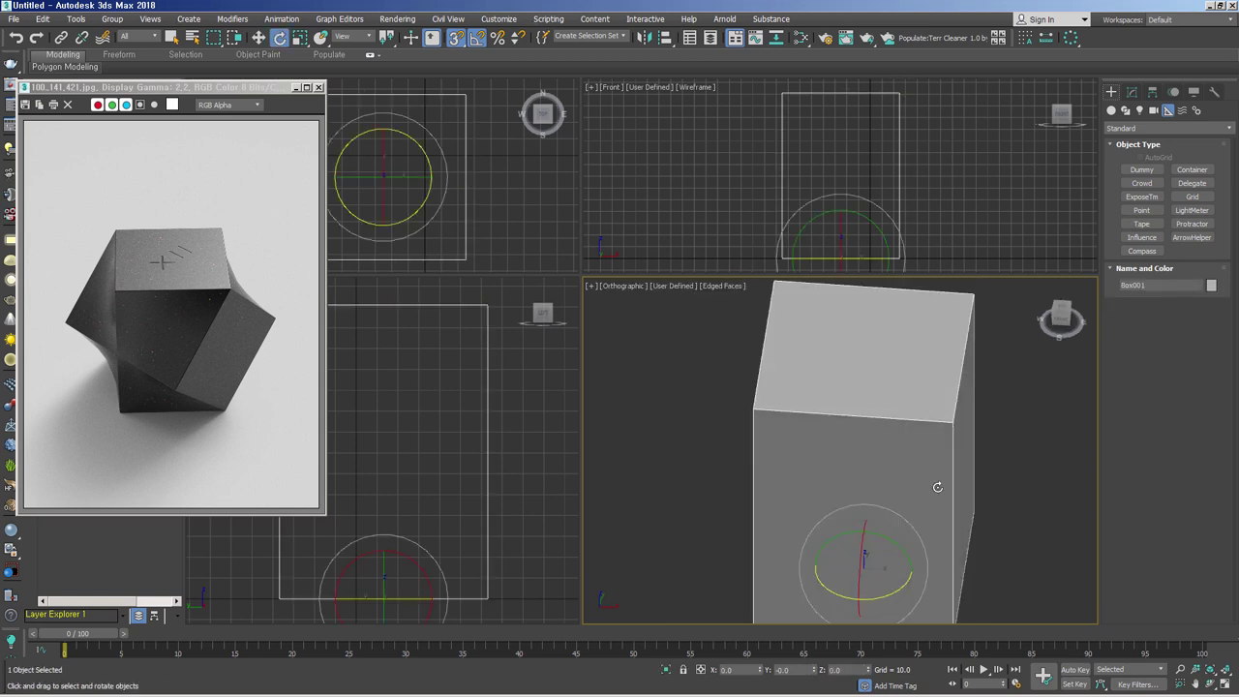
{"action": "middle_click_drag", "start_coordinate": [940, 456], "coordinate": [936, 475], "text": "alt"}
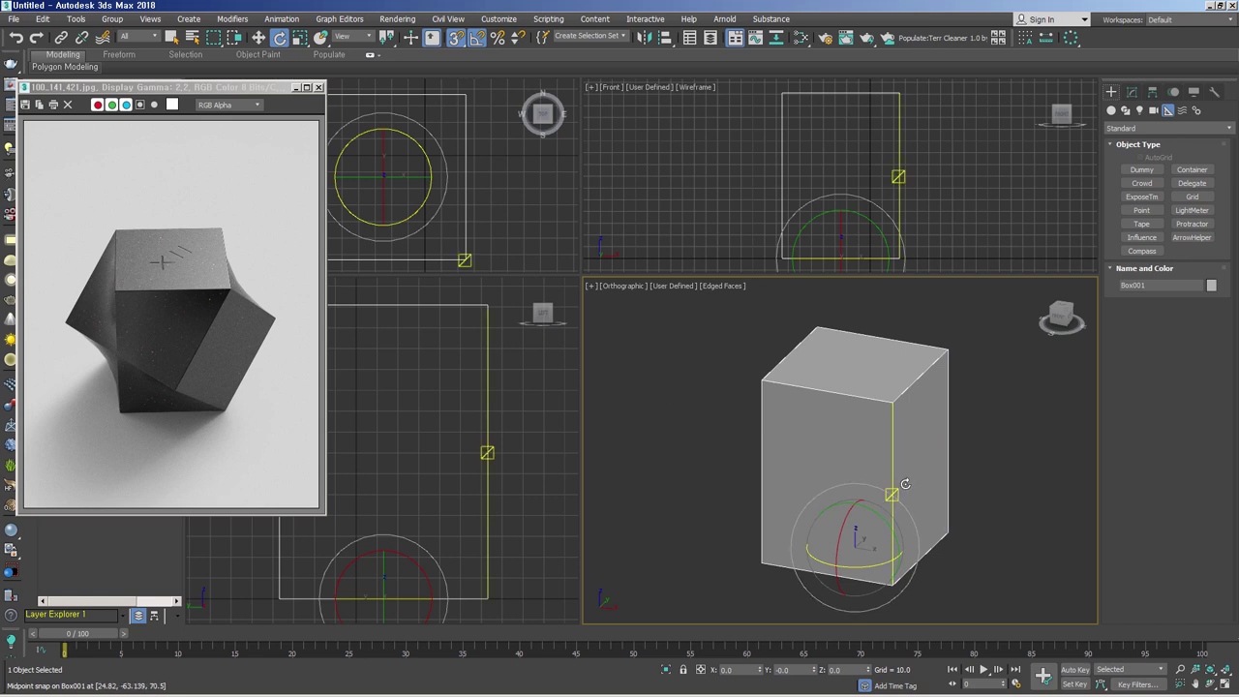
{"action": "key", "text": "t"}
{"action": "left_click", "coordinate": [917, 518]}
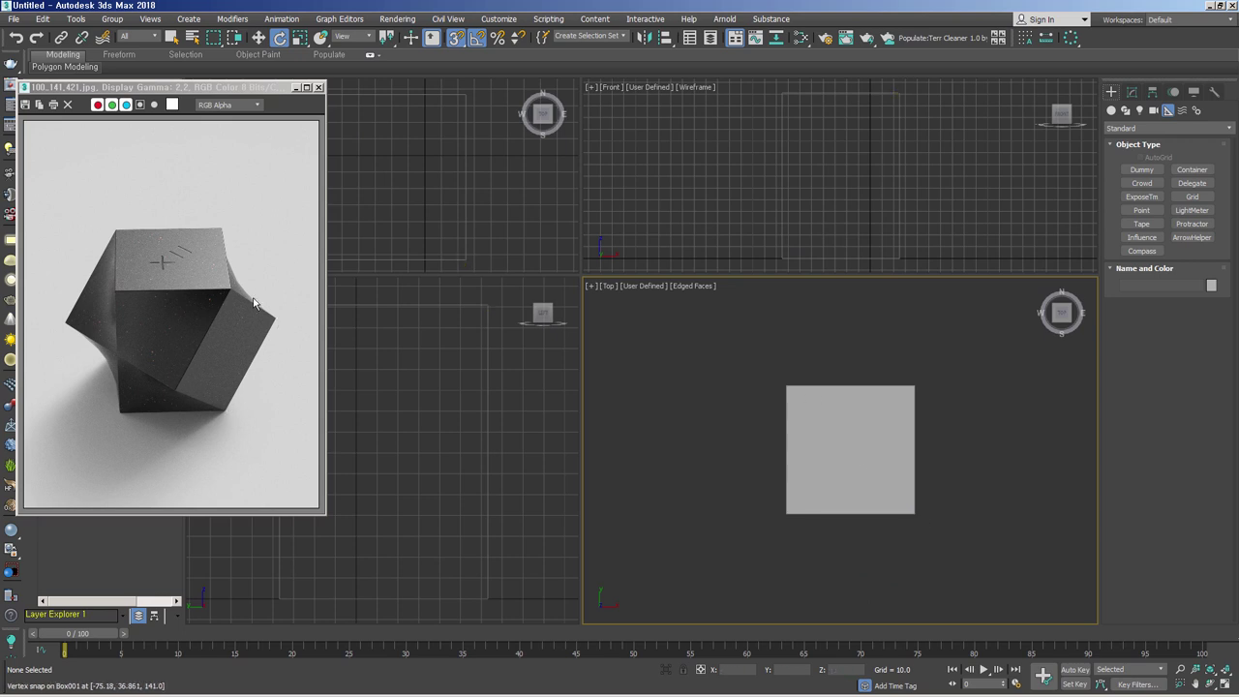
{"action": "left_click", "coordinate": [828, 459]}
{"action": "mouse_move", "coordinate": [833, 455]}
{"action": "middle_mouse_down", "text": "alt"}
{"action": "mouse_move", "coordinate": [906, 518]}
{"action": "mouse_move", "coordinate": [825, 492]}
{"action": "middle_mouse_up", "text": "alt"}
{"action": "key", "text": "w"}
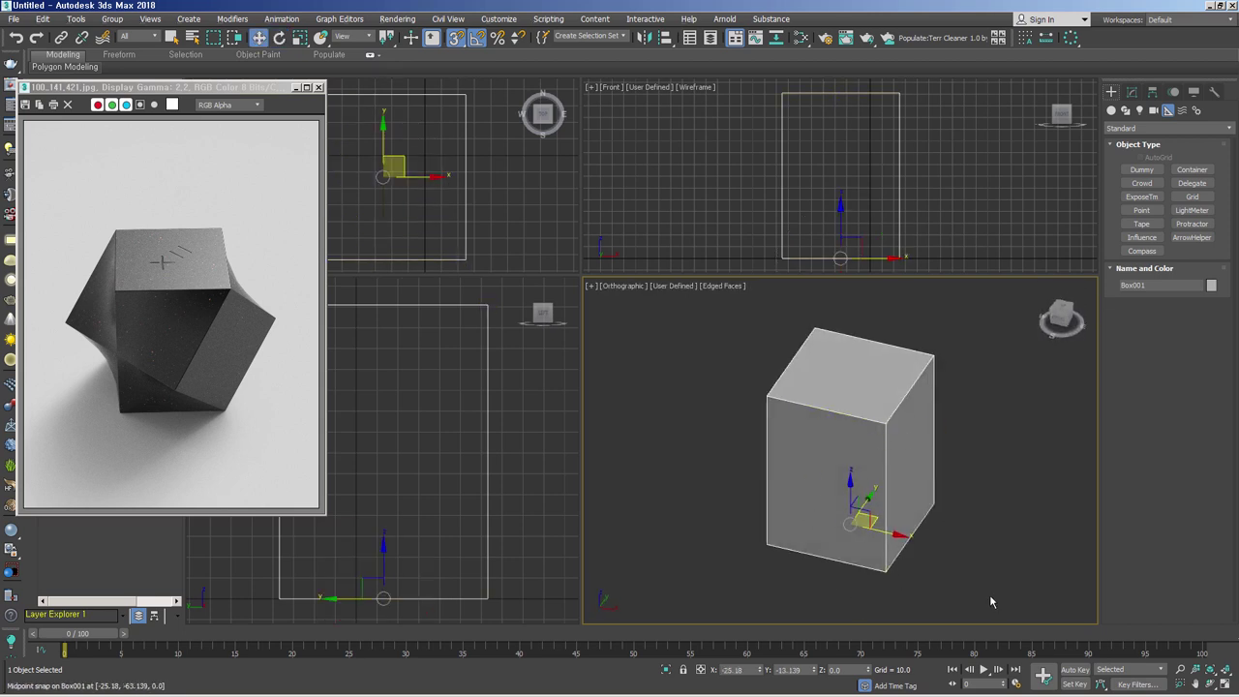
{"action": "key", "text": "e"}
{"action": "left_click_drag", "start_coordinate": [874, 479], "coordinate": [848, 488]}
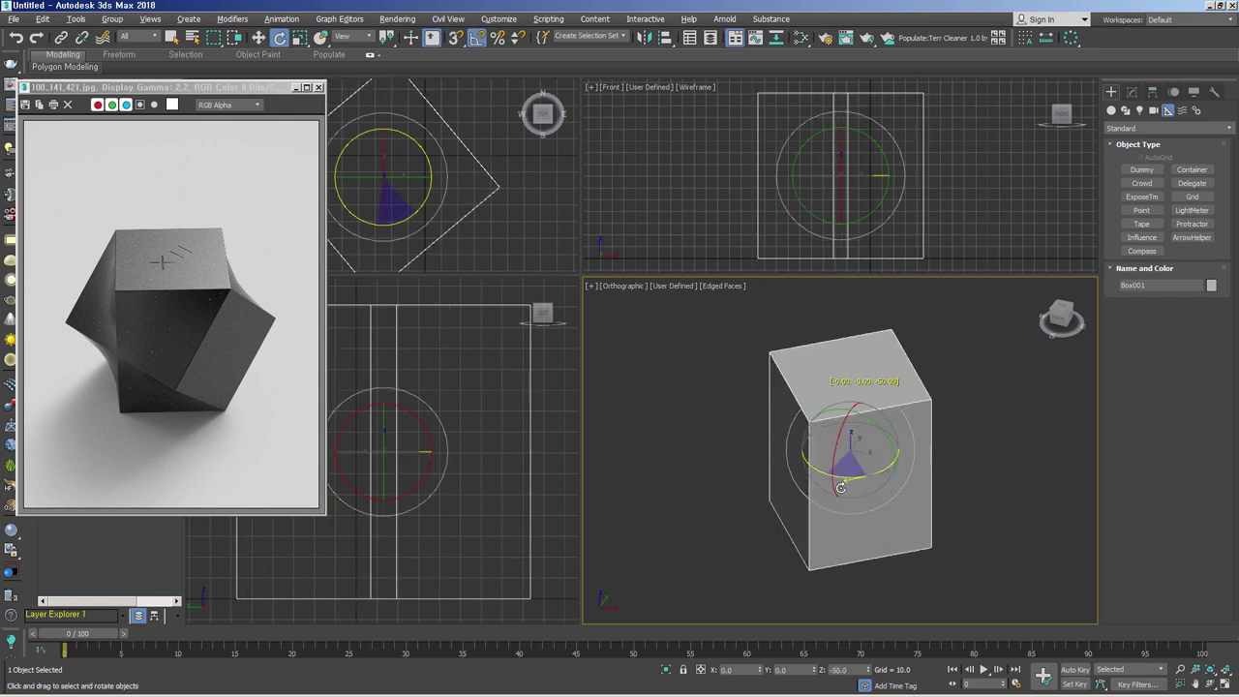
{"action": "key", "text": "ctrl+z"}
{"action": "mouse_move", "coordinate": [882, 428]}
{"action": "left_mouse_down"}
{"action": "mouse_move", "coordinate": [908, 473]}
{"action": "mouse_move", "coordinate": [970, 517]}
{"action": "left_mouse_up"}
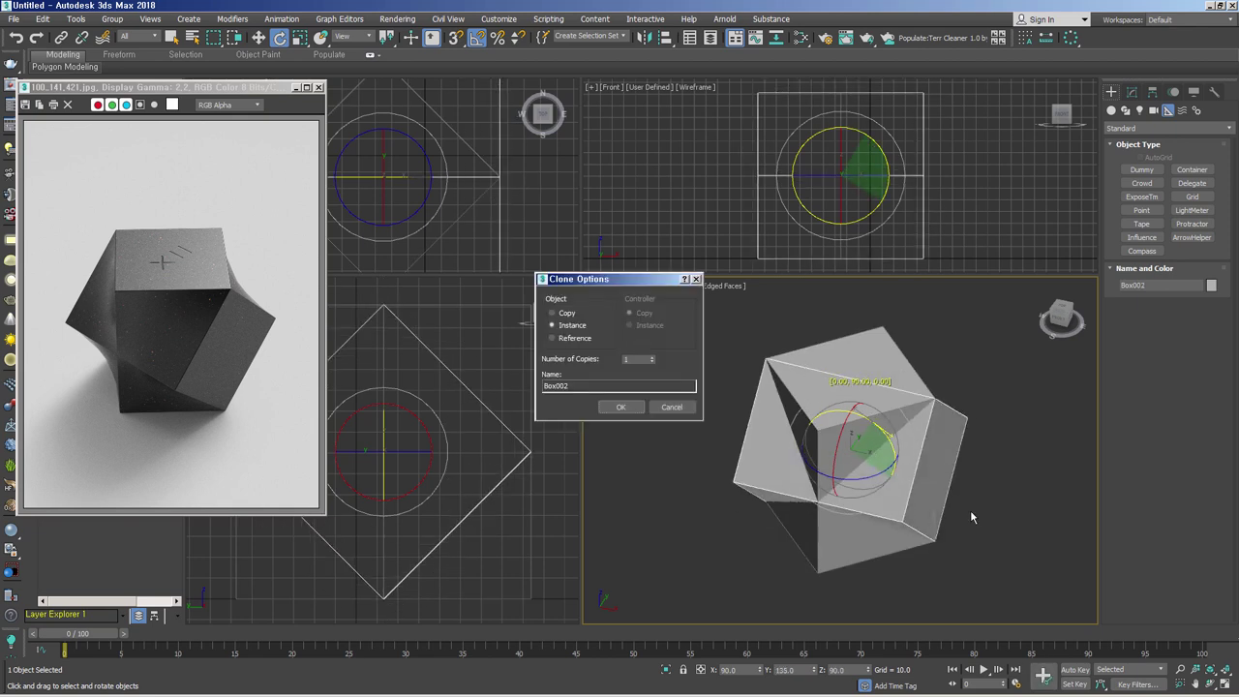
{"action": "left_click", "coordinate": [626, 410]}
{"action": "left_click_drag", "start_coordinate": [975, 520], "coordinate": [955, 497]}
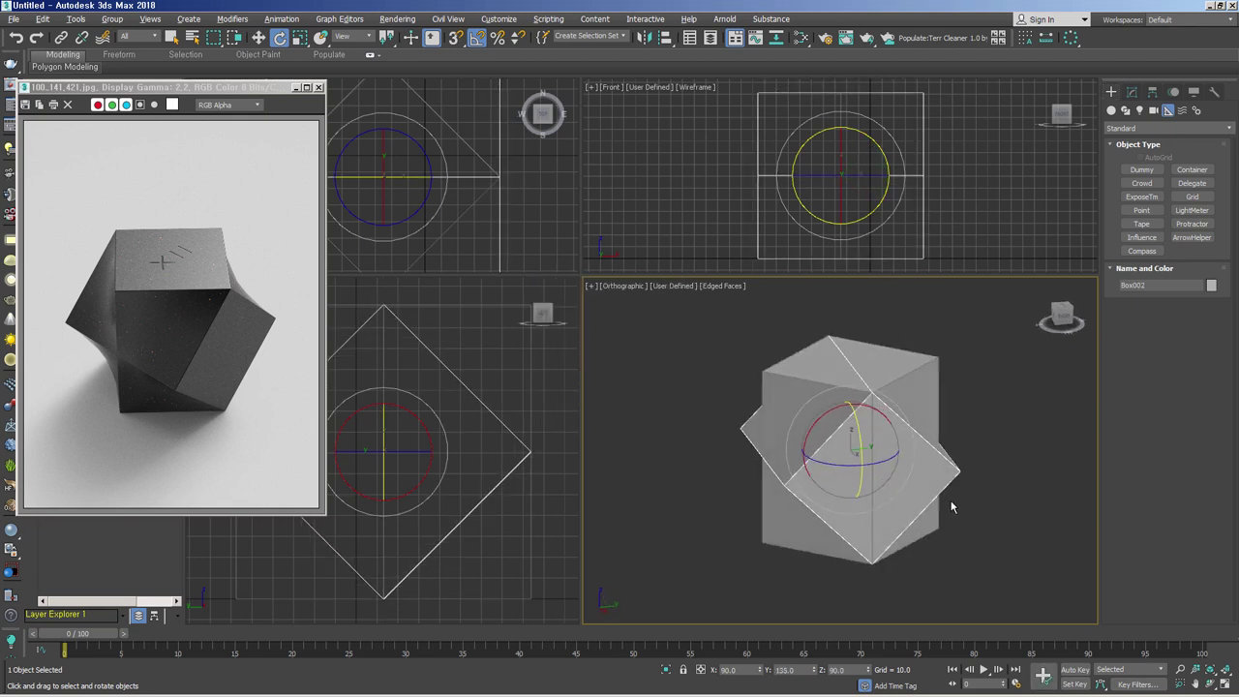
{"action": "mouse_move", "coordinate": [955, 497]}
{"action": "middle_mouse_down", "text": "alt"}
{"action": "mouse_move", "coordinate": [968, 475]}
{"action": "mouse_move", "coordinate": [933, 501]}
{"action": "mouse_move", "coordinate": [992, 528]}
{"action": "middle_mouse_up", "text": "alt"}
{"action": "left_click", "coordinate": [991, 520]}
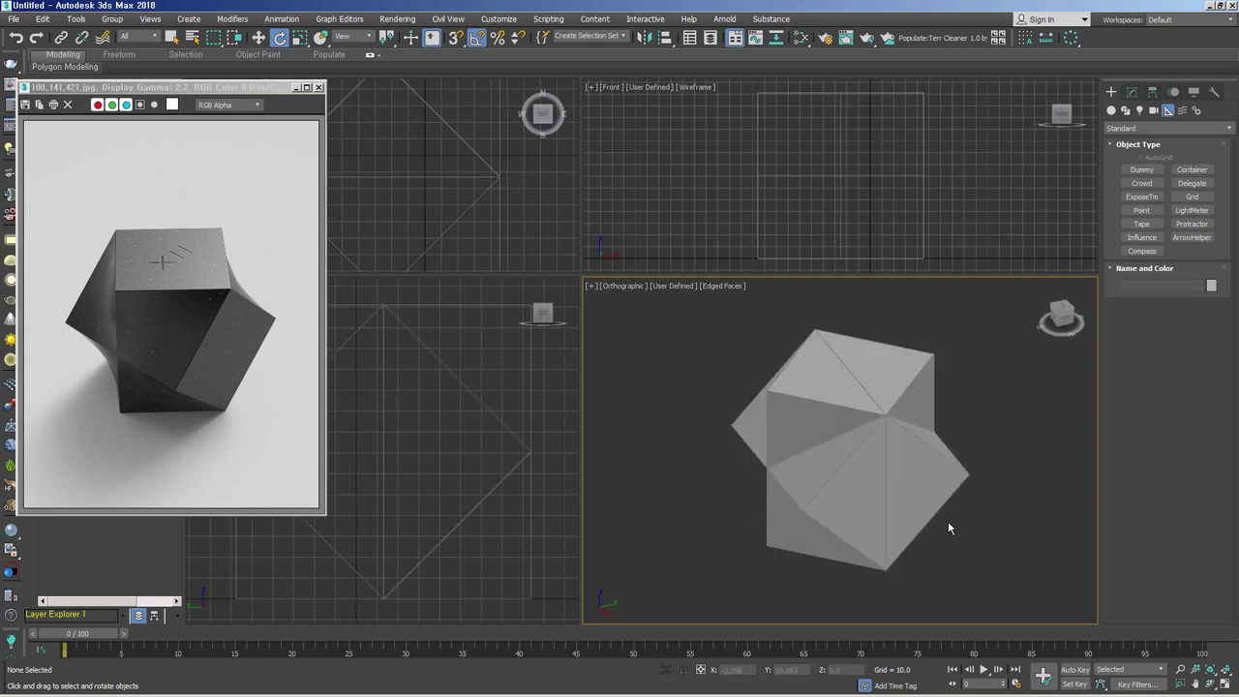
{"action": "left_click_drag", "start_coordinate": [948, 521], "coordinate": [916, 477]}
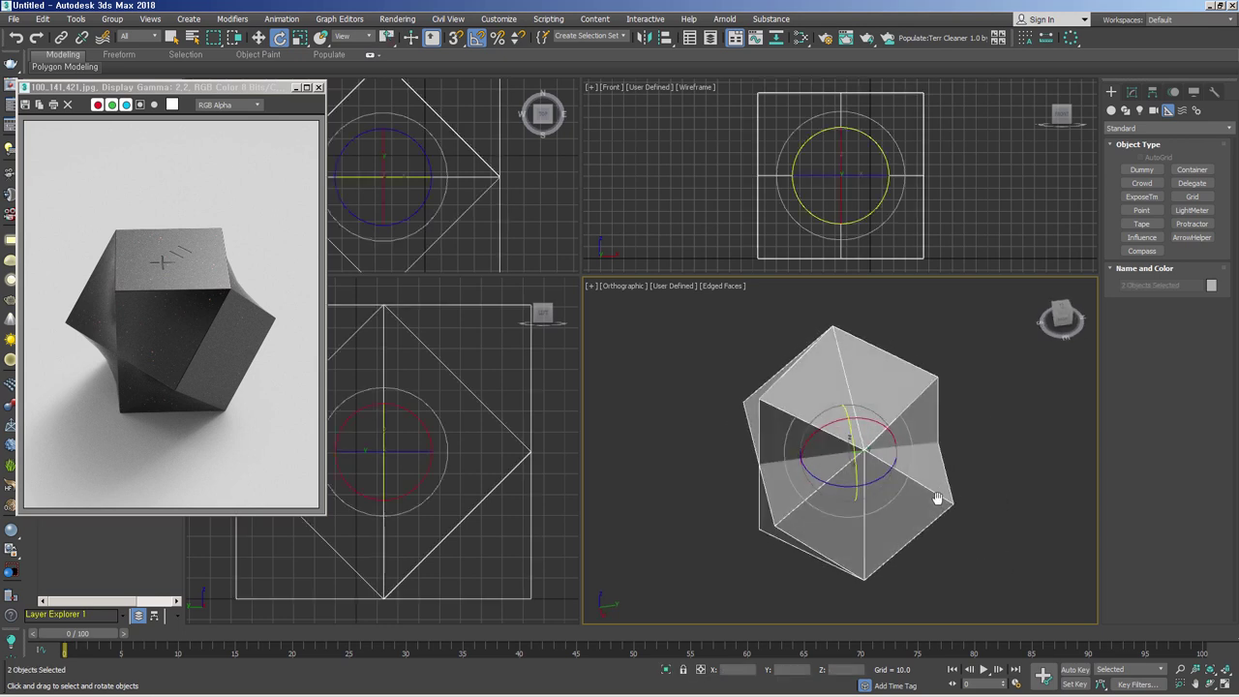
{"action": "left_click", "coordinate": [937, 492]}
Delete the rotated copy and convert the original box to an Editable Poly in Vertex mode.
{"action": "key", "text": "Delete"}
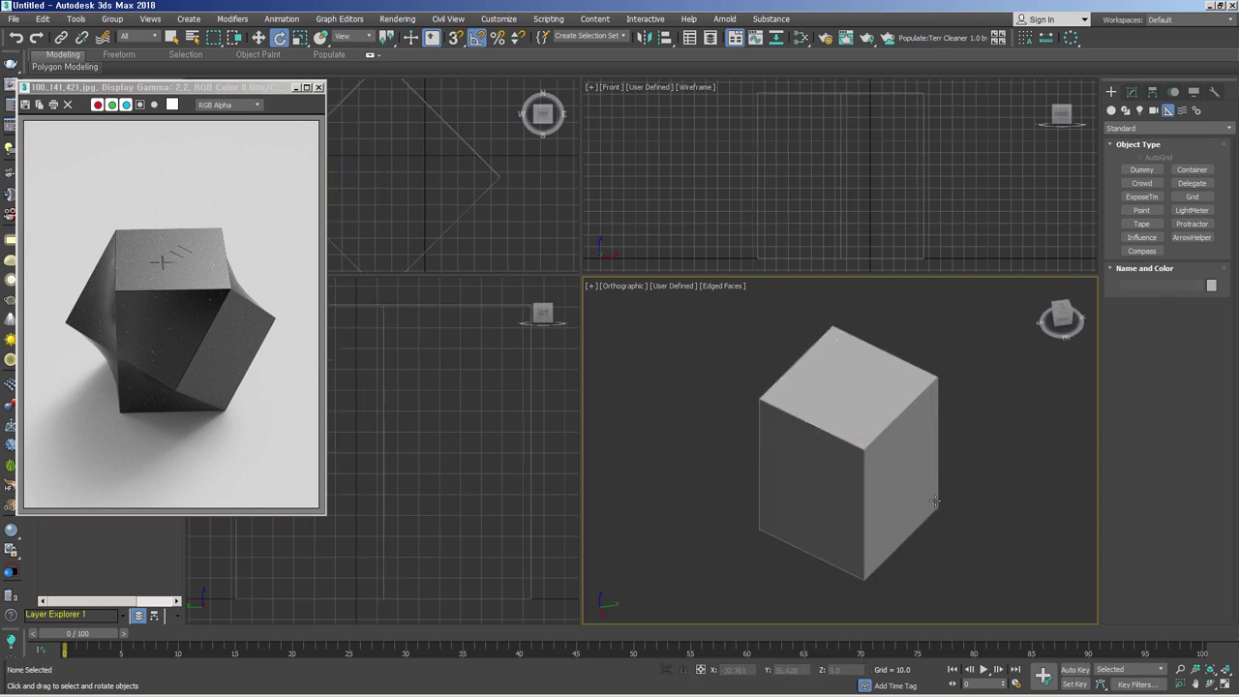
{"action": "left_click", "coordinate": [851, 448]}
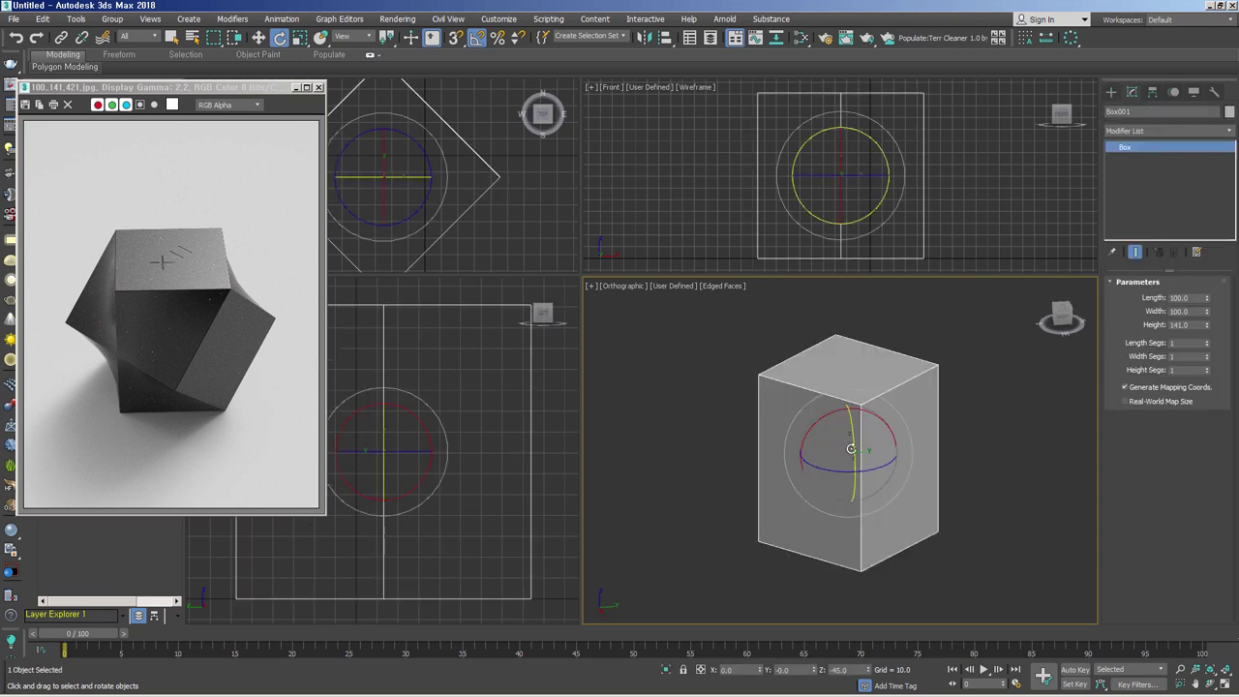
{"action": "left_click", "coordinate": [1207, 367]}
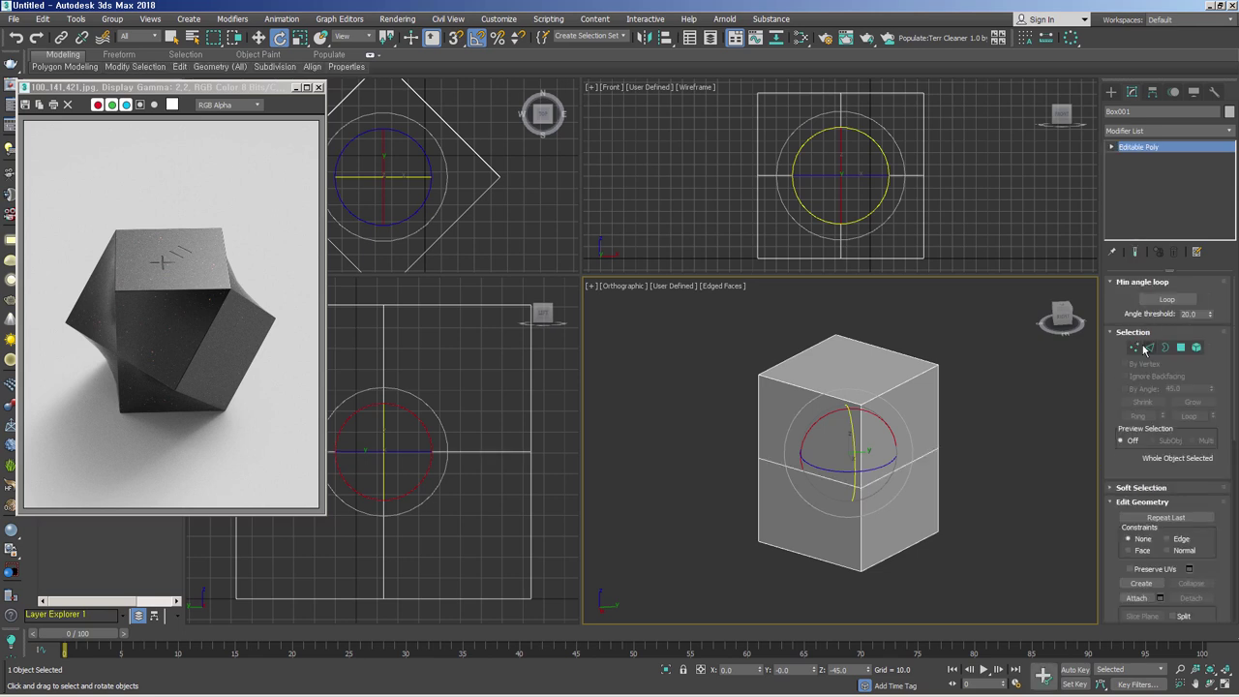
{"action": "key", "text": "1"}
Chamfer two middle vertices into diamond faces and orbit around to inspect the result.
{"action": "left_click", "coordinate": [938, 450]}
{"action": "middle_click_drag", "start_coordinate": [939, 450], "coordinate": [676, 509], "text": "alt"}
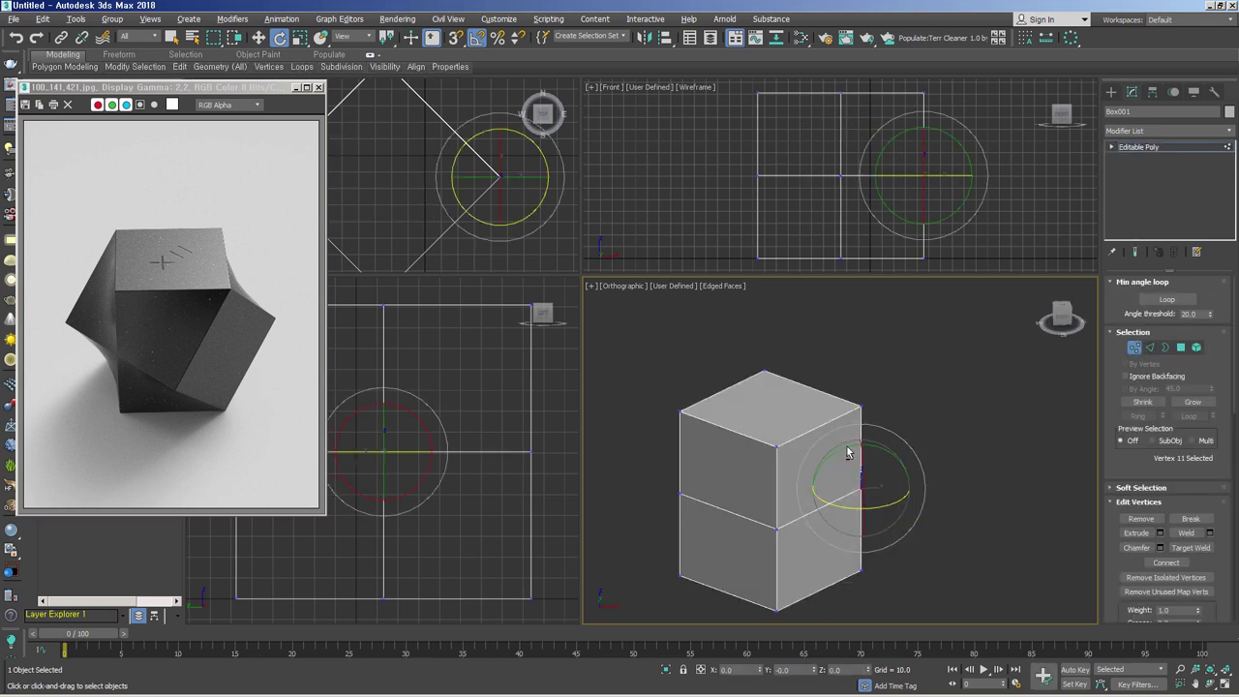
{"action": "left_click", "coordinate": [684, 507], "text": "ctrl"}
{"action": "mouse_move", "coordinate": [1056, 506]}
{"action": "middle_mouse_down", "text": "alt"}
{"action": "mouse_move", "coordinate": [843, 513]}
{"action": "mouse_move", "coordinate": [891, 477]}
{"action": "middle_mouse_up", "text": "alt"}
{"action": "right_click", "coordinate": [830, 442]}
{"action": "left_click", "coordinate": [828, 511]}
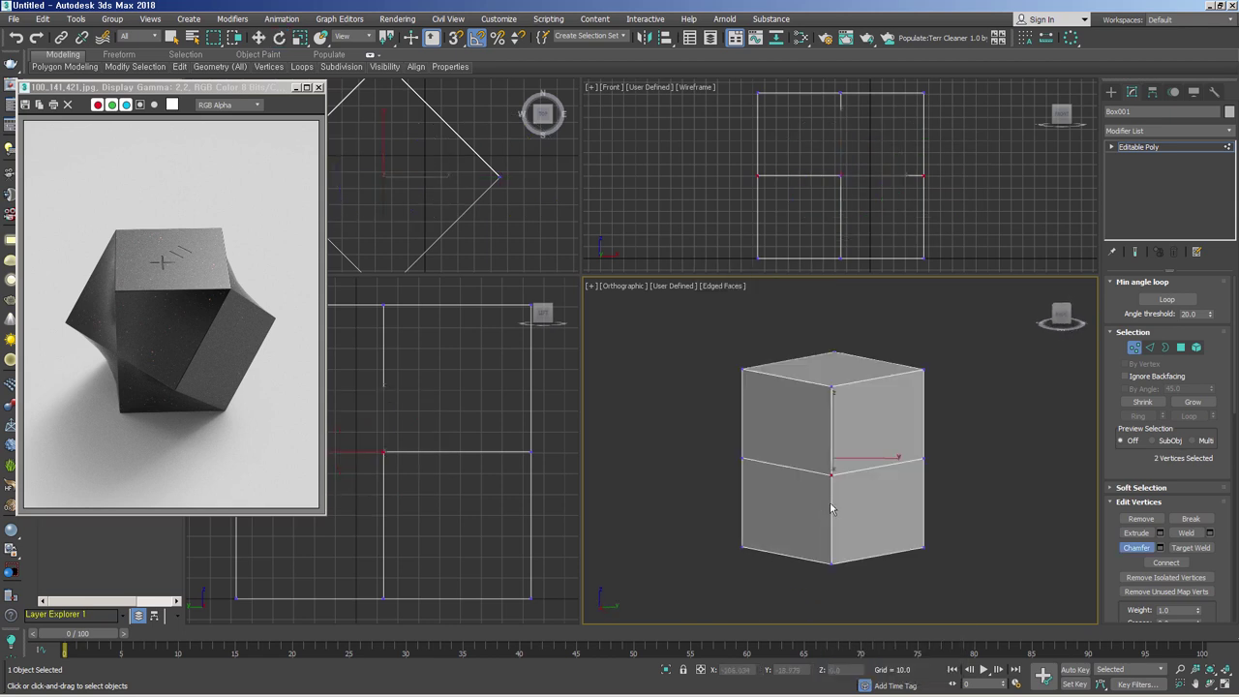
{"action": "left_click_drag", "start_coordinate": [830, 475], "coordinate": [880, 379]}
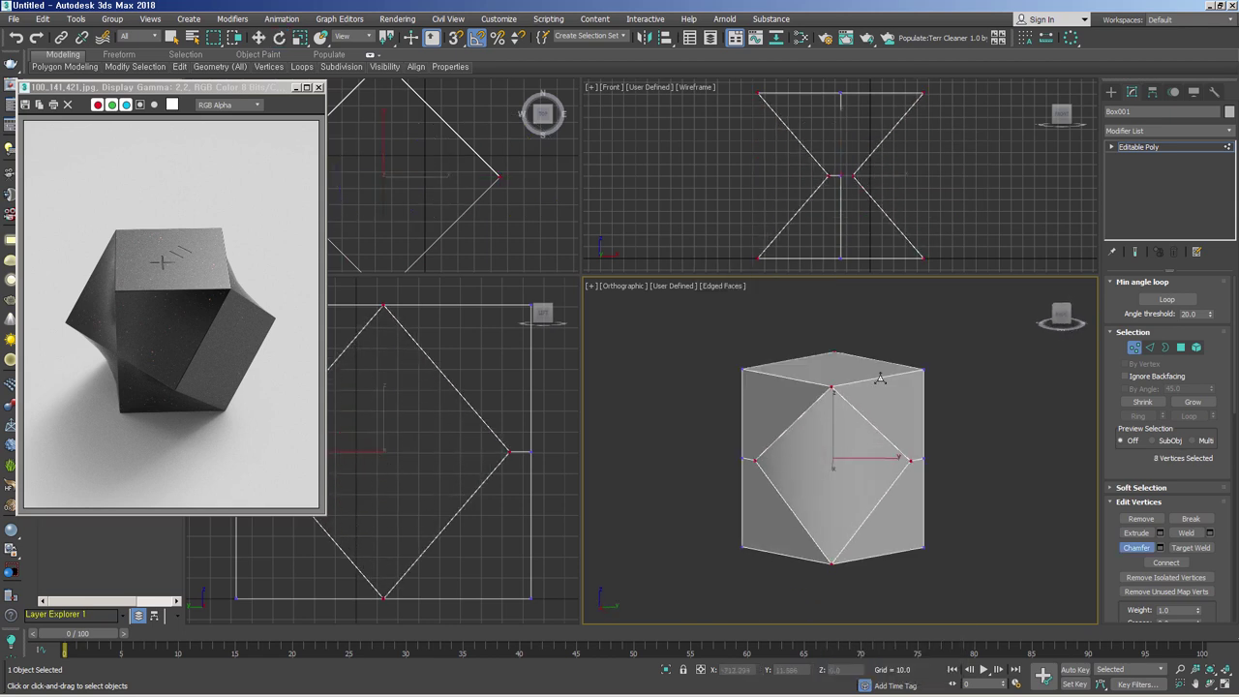
{"action": "middle_click_drag", "start_coordinate": [845, 557], "coordinate": [934, 465], "text": "alt"}
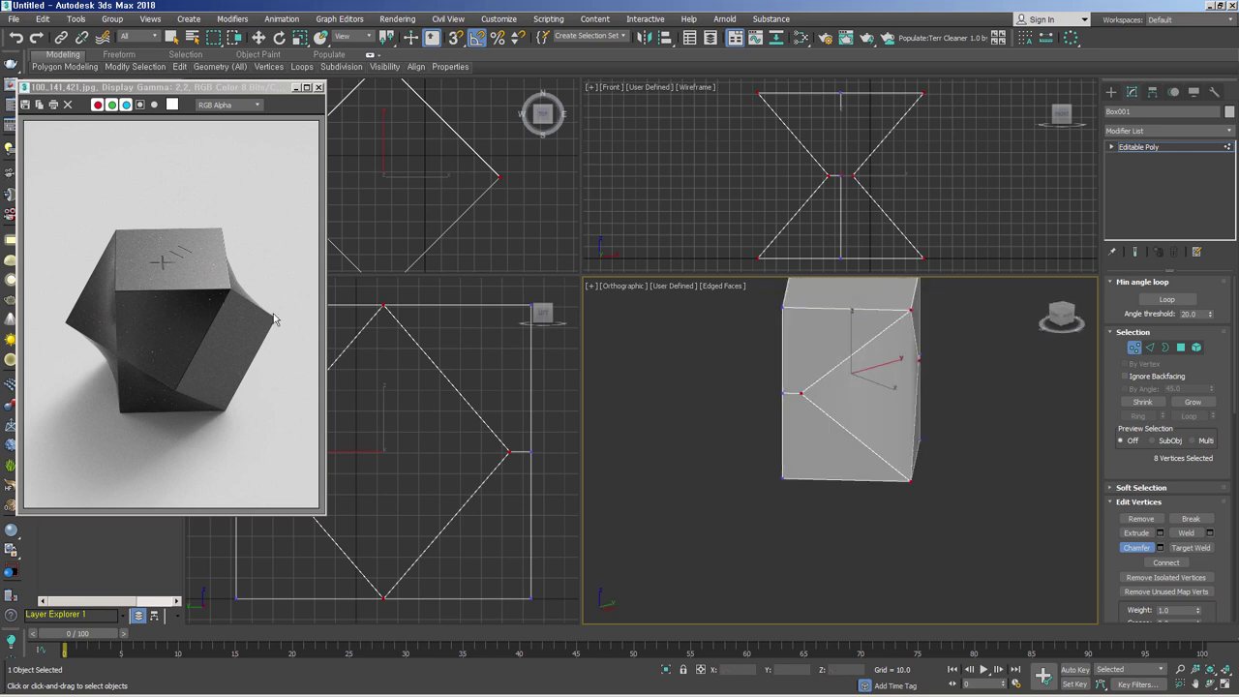
{"action": "middle_click_drag", "start_coordinate": [900, 453], "coordinate": [774, 366], "text": "alt"}
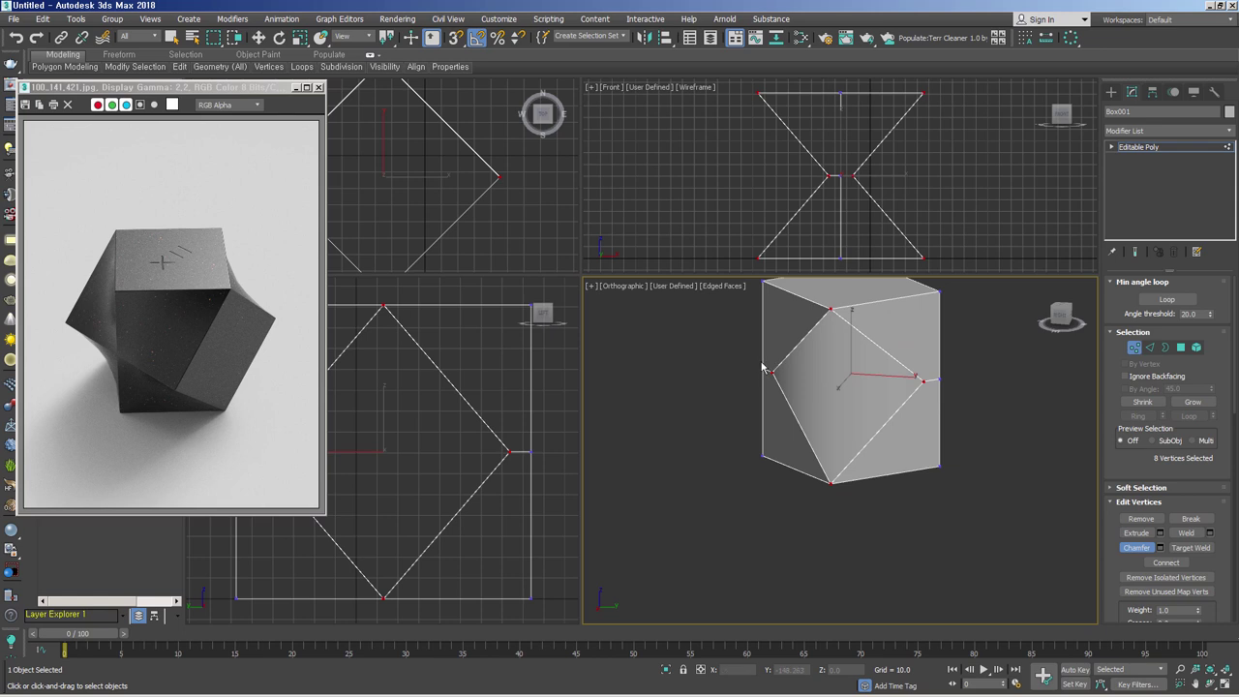
{"action": "mouse_move", "coordinate": [946, 390]}
{"action": "middle_mouse_down", "text": "alt"}
{"action": "mouse_move", "coordinate": [879, 420]}
{"action": "mouse_move", "coordinate": [935, 416]}
{"action": "mouse_move", "coordinate": [920, 514]}
{"action": "middle_mouse_up", "text": "alt"}
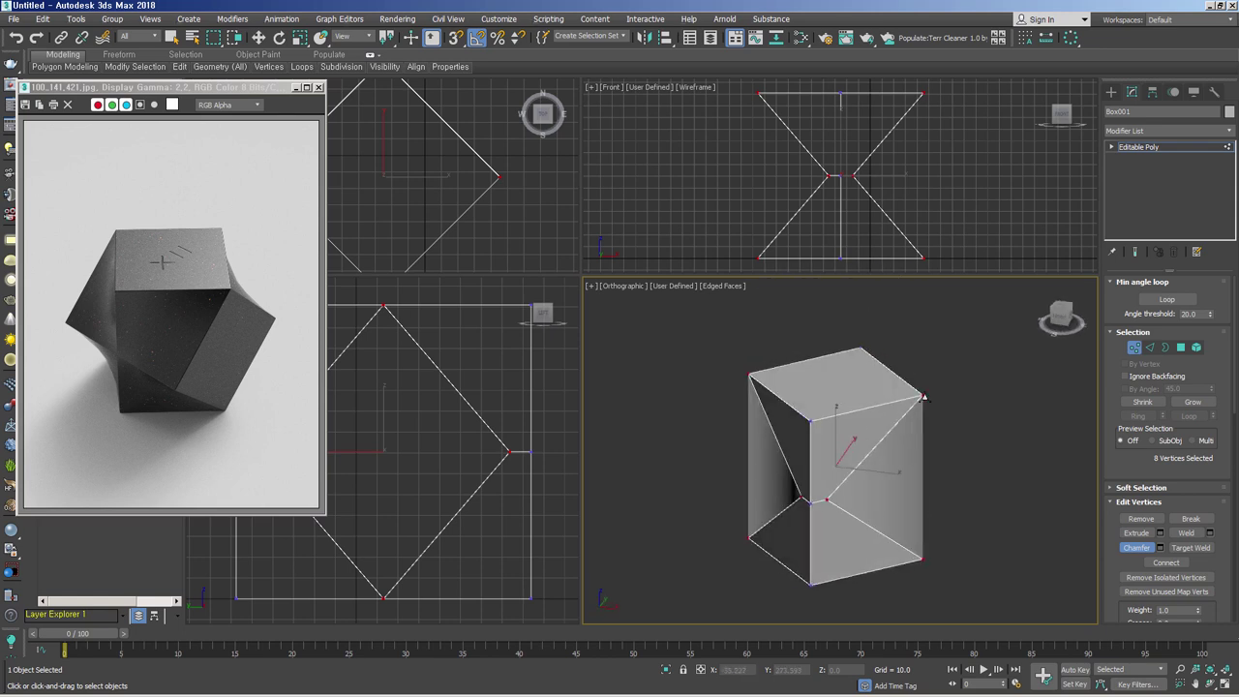
{"action": "middle_click_drag", "start_coordinate": [948, 555], "coordinate": [871, 426], "text": "alt"}
Rotate the selected top vertices to twist the box.
{"action": "key", "text": "e"}
{"action": "right_click", "coordinate": [865, 420]}
{"action": "left_click", "coordinate": [878, 436]}
{"action": "left_click_drag", "start_coordinate": [878, 435], "coordinate": [915, 499]}
Snap the corner vertices onto edge midpoints and other vertices to form angled diamond faces.
{"action": "left_click", "coordinate": [859, 547]}
{"action": "left_click", "coordinate": [838, 542]}
{"action": "middle_click_drag", "start_coordinate": [861, 552], "coordinate": [888, 575], "text": "alt"}
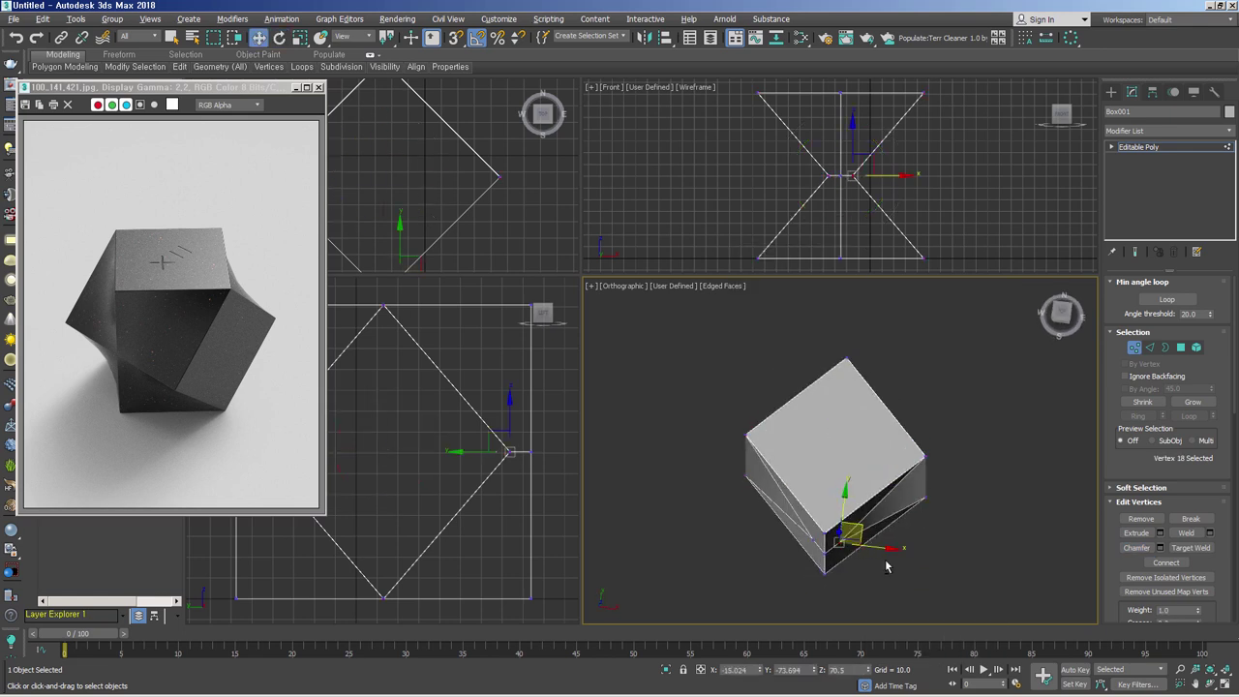
{"action": "left_click_drag", "start_coordinate": [887, 551], "coordinate": [924, 544]}
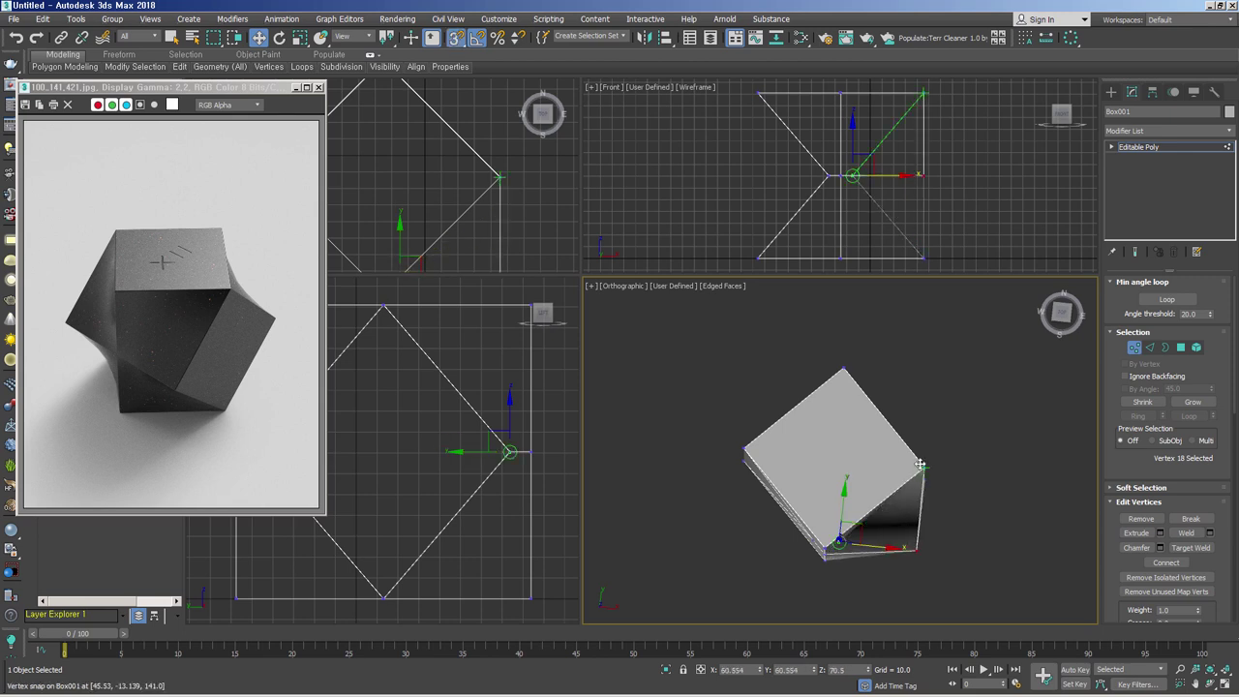
{"action": "mouse_move", "coordinate": [924, 545]}
{"action": "middle_mouse_down", "text": "alt"}
{"action": "mouse_move", "coordinate": [904, 442]}
{"action": "mouse_move", "coordinate": [954, 455]}
{"action": "middle_mouse_up", "text": "alt"}
{"action": "left_click", "coordinate": [961, 429]}
{"action": "left_click_drag", "start_coordinate": [974, 466], "coordinate": [980, 453]}
{"action": "middle_click_drag", "start_coordinate": [979, 453], "coordinate": [956, 528], "text": "alt"}
{"action": "left_click_drag", "start_coordinate": [1015, 505], "coordinate": [1001, 500]}
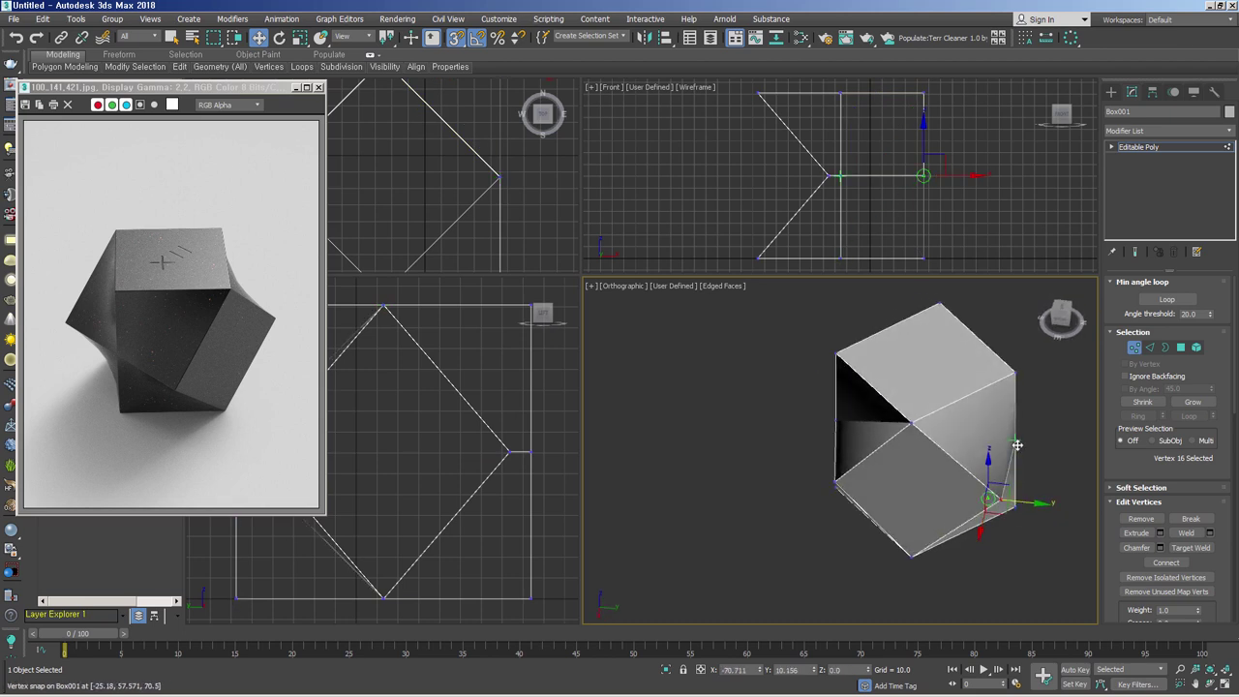
{"action": "left_click", "coordinate": [836, 423]}
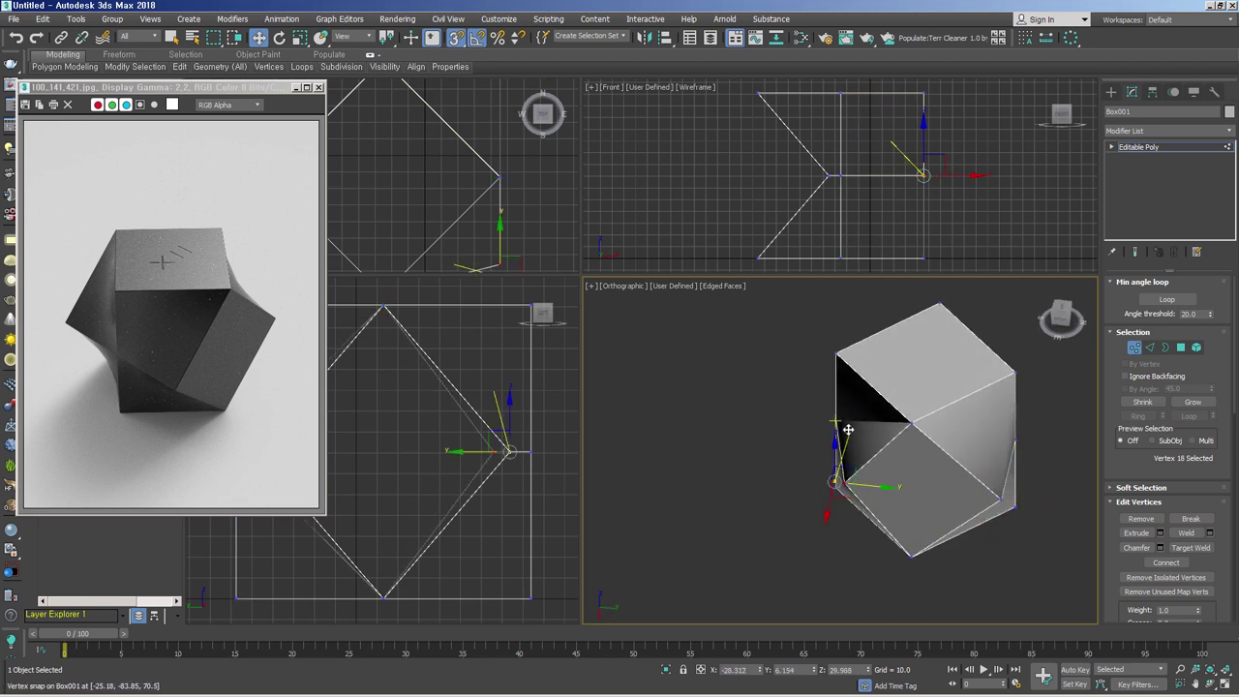
{"action": "mouse_move", "coordinate": [835, 423]}
{"action": "middle_mouse_down", "text": "alt"}
{"action": "mouse_move", "coordinate": [871, 530]}
{"action": "mouse_move", "coordinate": [911, 526]}
{"action": "middle_mouse_up", "text": "alt"}
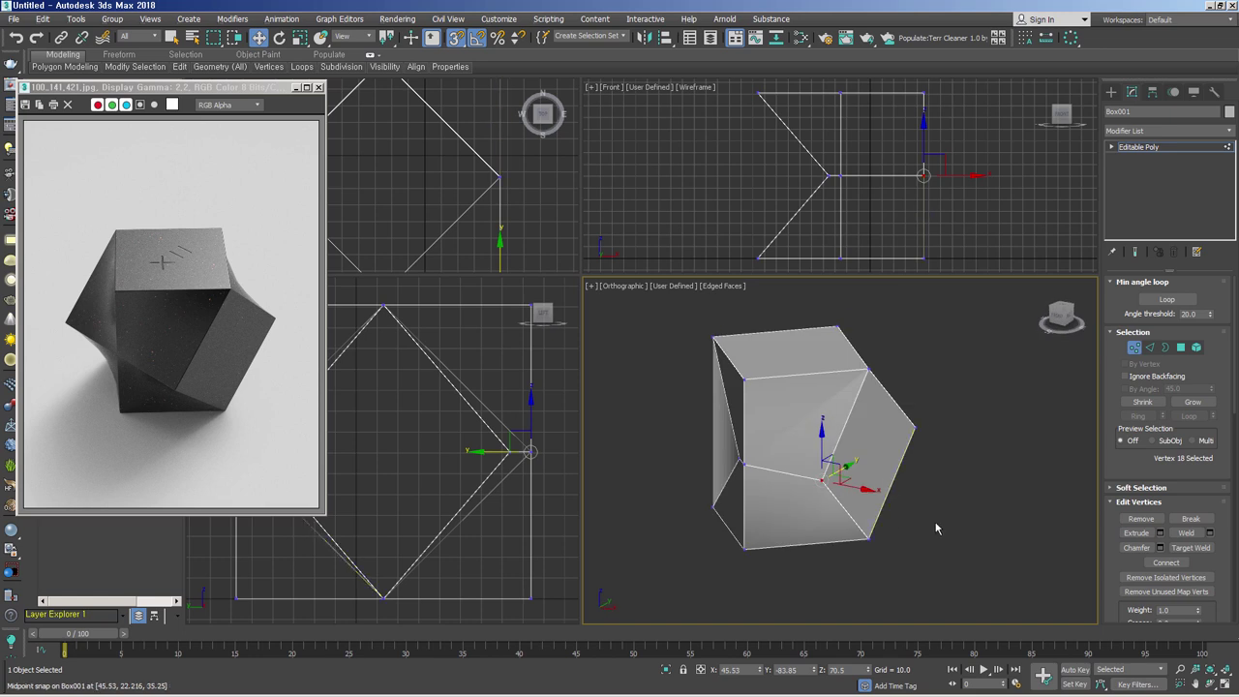
Exit Vertex mode and return to the Create panel's helper types.
{"action": "left_click", "coordinate": [1134, 346]}
{"action": "middle_click_drag", "start_coordinate": [910, 507], "coordinate": [792, 504], "text": "alt"}
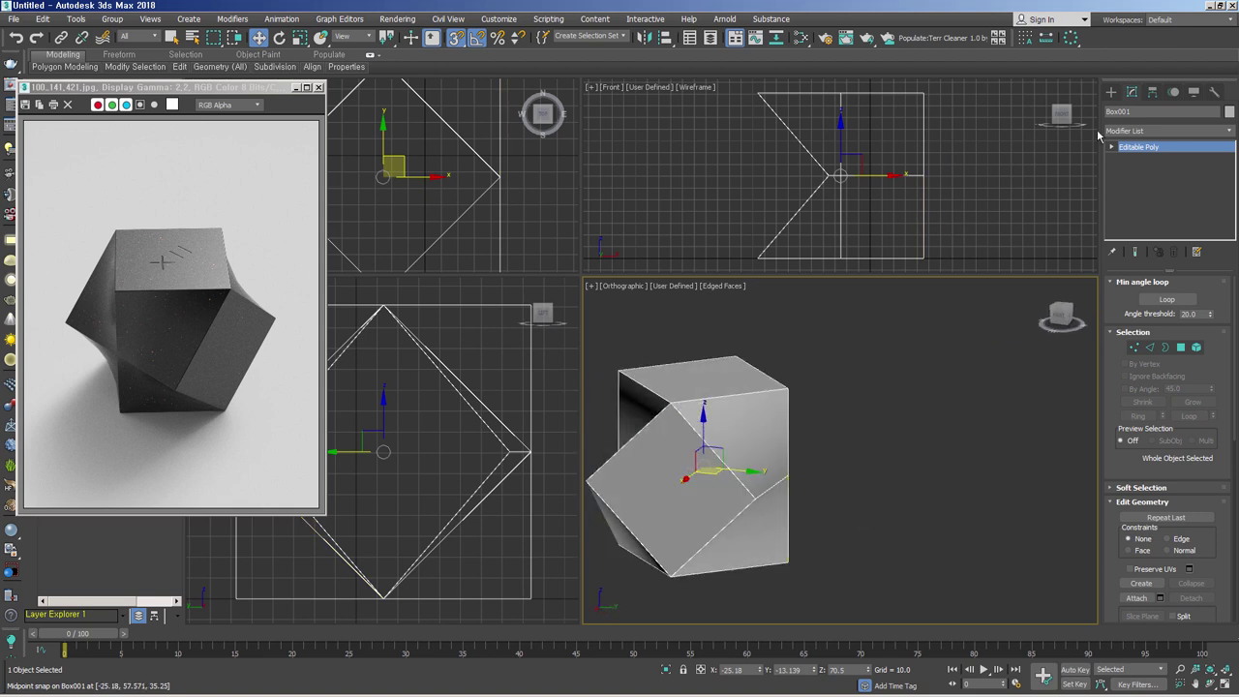
{"action": "left_click", "coordinate": [1112, 91]}
{"action": "left_click", "coordinate": [1168, 109]}
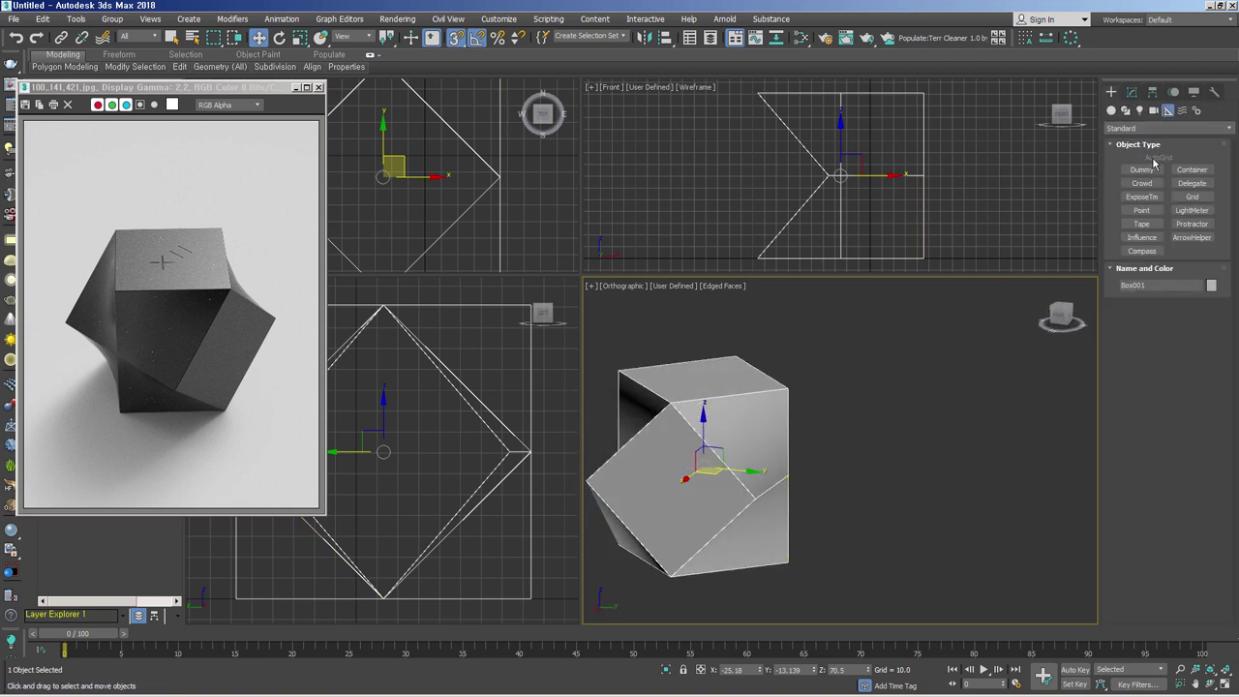
Draw an NGon shape beside the twisted cube.
{"action": "left_click", "coordinate": [1126, 110]}
{"action": "left_click", "coordinate": [1152, 226]}
{"action": "mouse_move", "coordinate": [1002, 435]}
{"action": "middle_mouse_down", "text": "alt"}
{"action": "mouse_move", "coordinate": [927, 462]}
{"action": "mouse_move", "coordinate": [874, 501]}
{"action": "mouse_move", "coordinate": [880, 525]}
{"action": "middle_mouse_up", "text": "alt"}
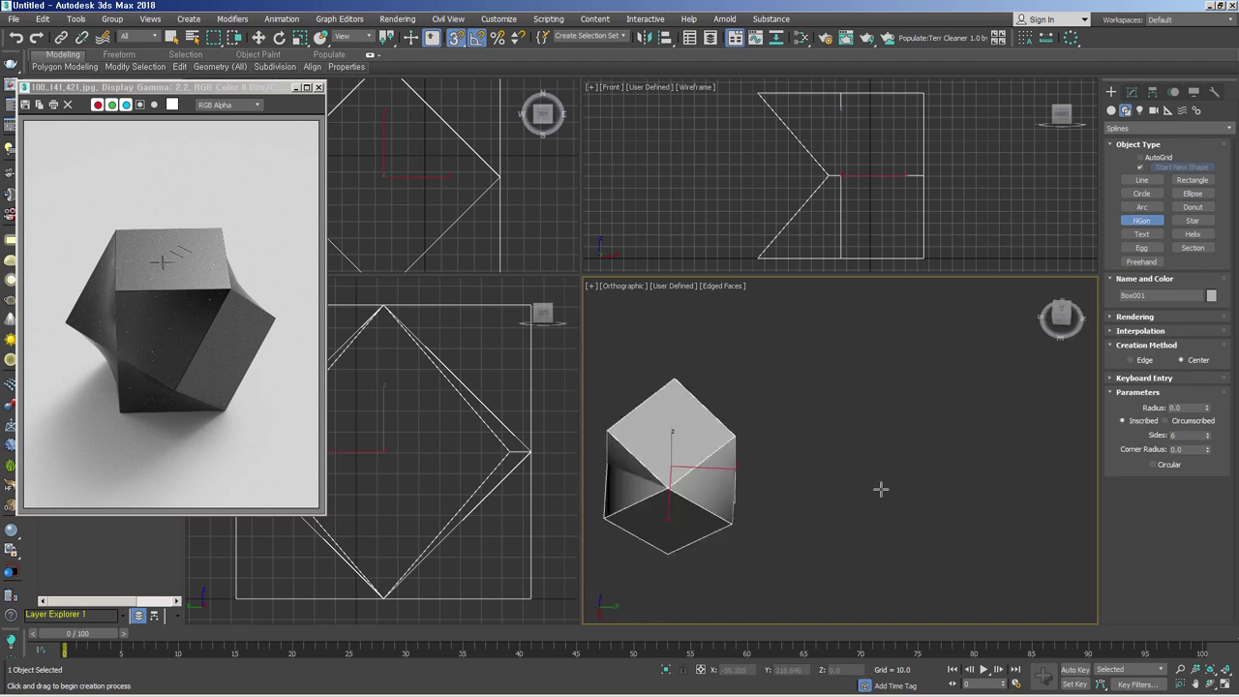
{"action": "left_click_drag", "start_coordinate": [880, 490], "coordinate": [930, 532]}
{"action": "middle_click_drag", "start_coordinate": [968, 531], "coordinate": [974, 505], "text": "alt"}
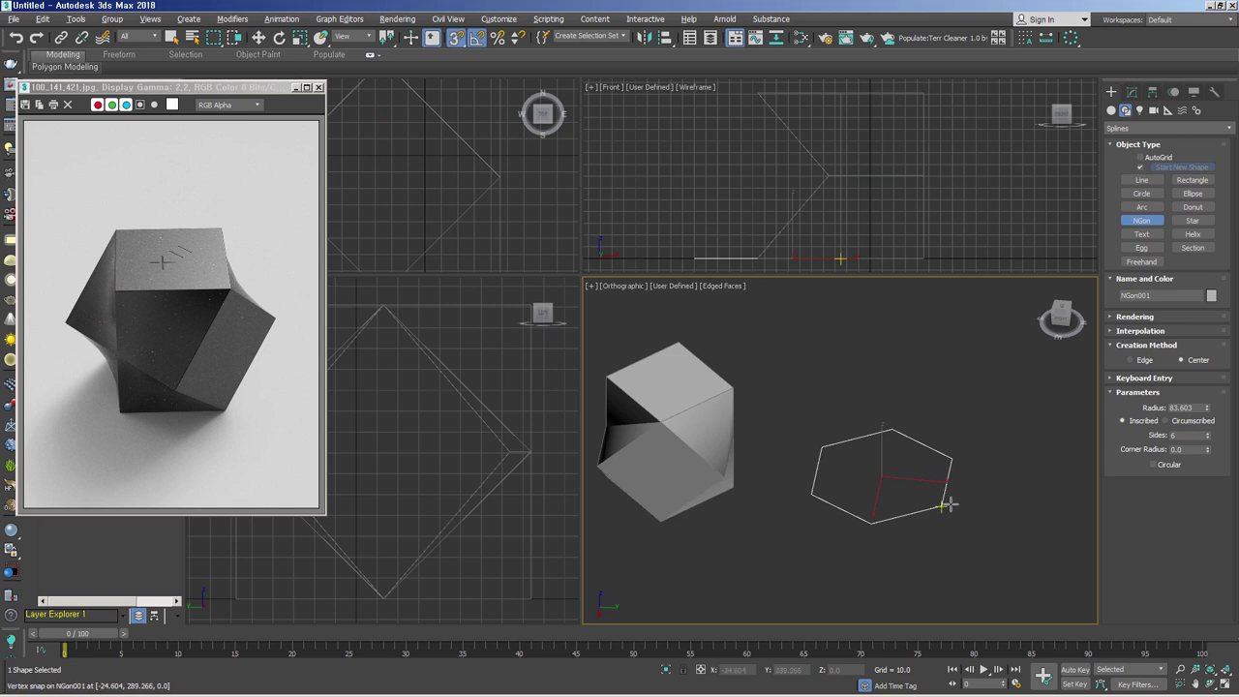
{"action": "middle_click_drag", "start_coordinate": [946, 504], "coordinate": [959, 526], "text": "alt"}
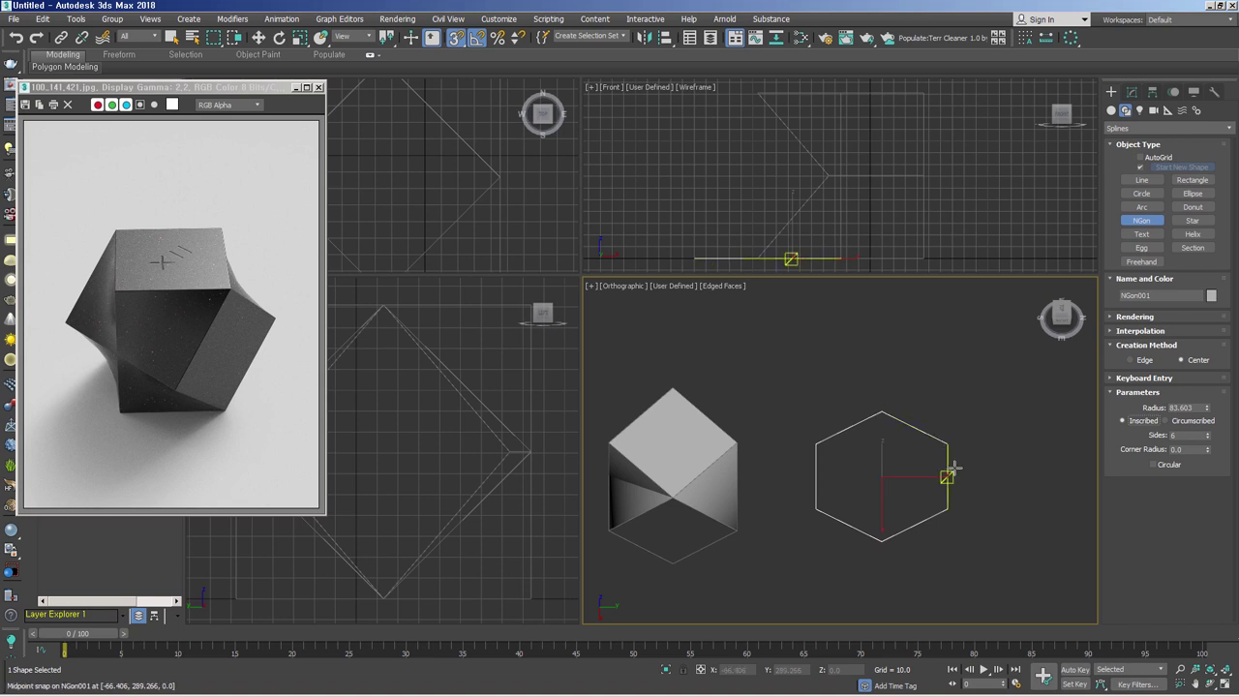
Make the NGon circumscribed with radius 50 and 4 sides, forming a square.
{"action": "left_click", "coordinate": [1192, 424]}
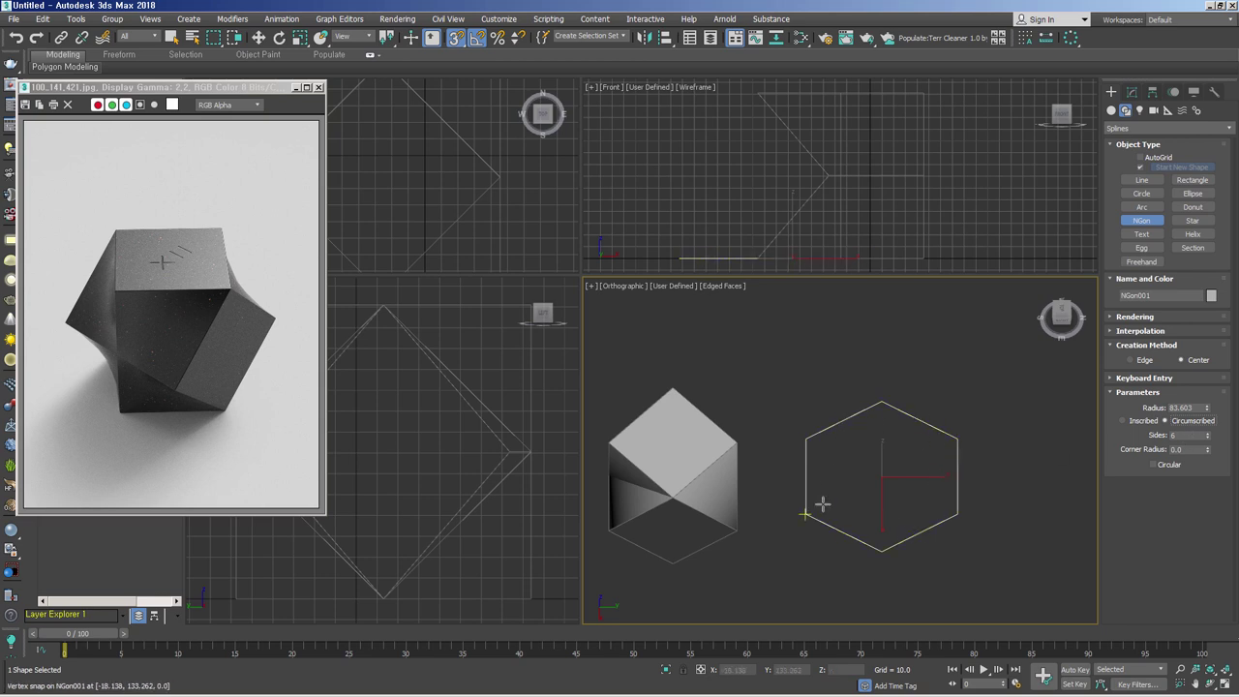
{"action": "left_click_drag", "start_coordinate": [1168, 407], "coordinate": [1188, 407]}
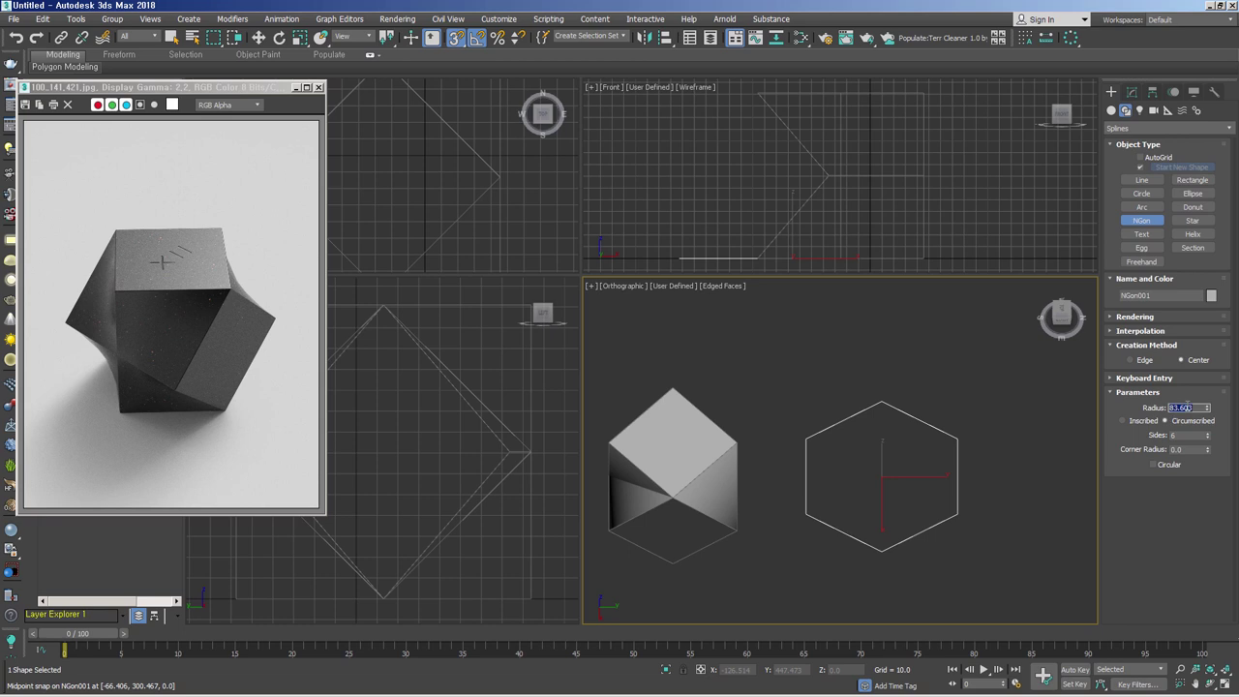
{"action": "type", "text": "50"}
{"action": "key", "text": "Return"}
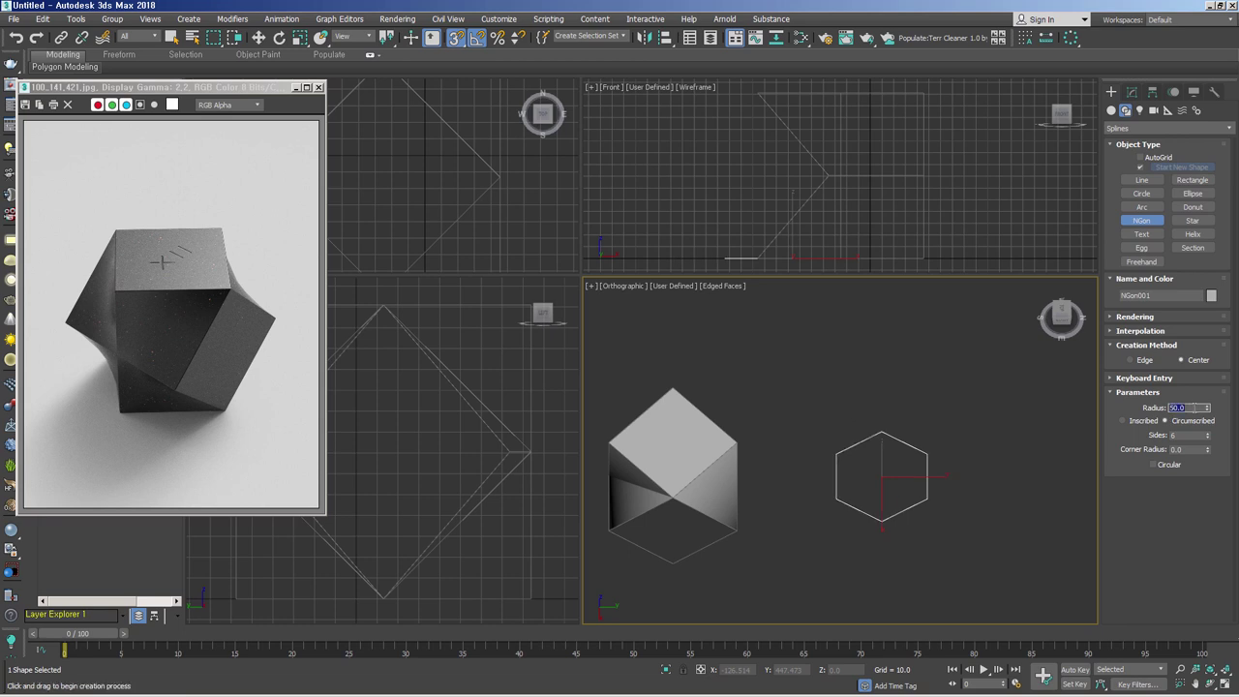
{"action": "left_click", "coordinate": [1208, 440]}
{"action": "left_click", "coordinate": [1208, 440]}
{"action": "mouse_move", "coordinate": [943, 522]}
{"action": "middle_mouse_down", "text": "alt"}
{"action": "mouse_move", "coordinate": [962, 545]}
{"action": "mouse_move", "coordinate": [913, 526]}
{"action": "mouse_move", "coordinate": [913, 494]}
{"action": "mouse_move", "coordinate": [1007, 497]}
{"action": "middle_mouse_up", "text": "alt"}
Shell the square with Outer Amount 141 and 2 segments, then convert it to Editable Poly.
{"action": "right_click", "coordinate": [919, 481]}
{"action": "key", "text": "alt+s"}
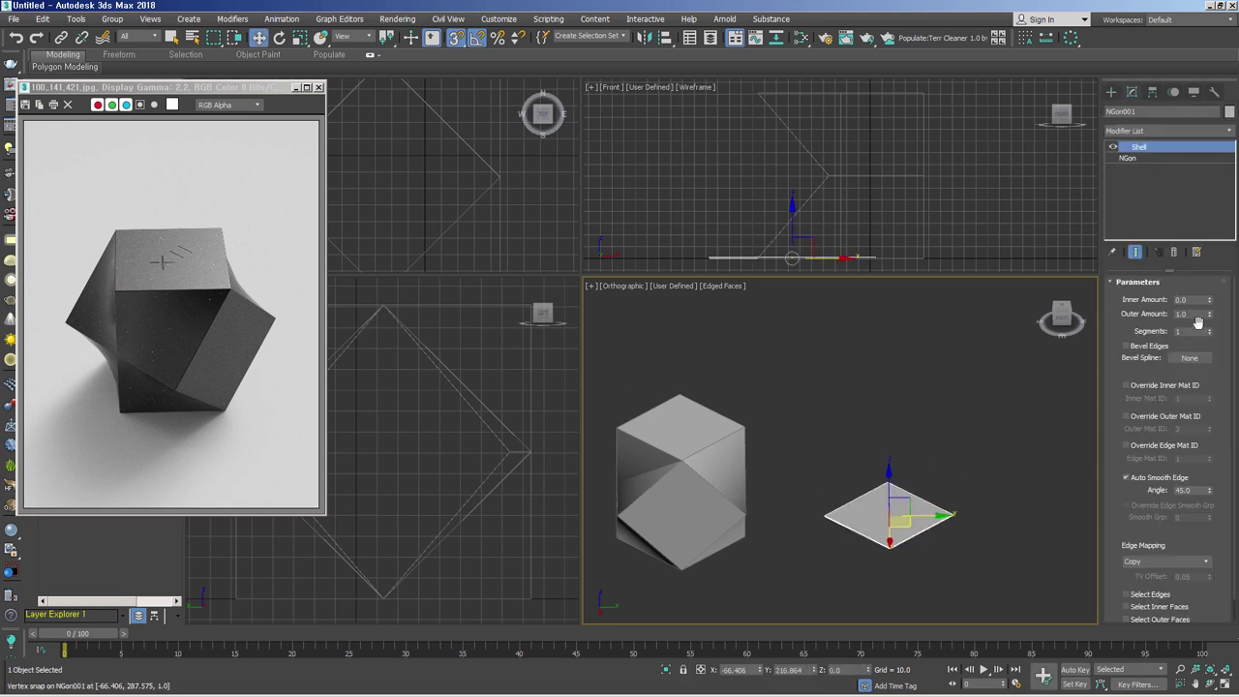
{"action": "double_click", "coordinate": [1194, 316]}
{"action": "type", "text": "141"}
{"action": "key", "text": "Return"}
{"action": "left_click", "coordinate": [1208, 330]}
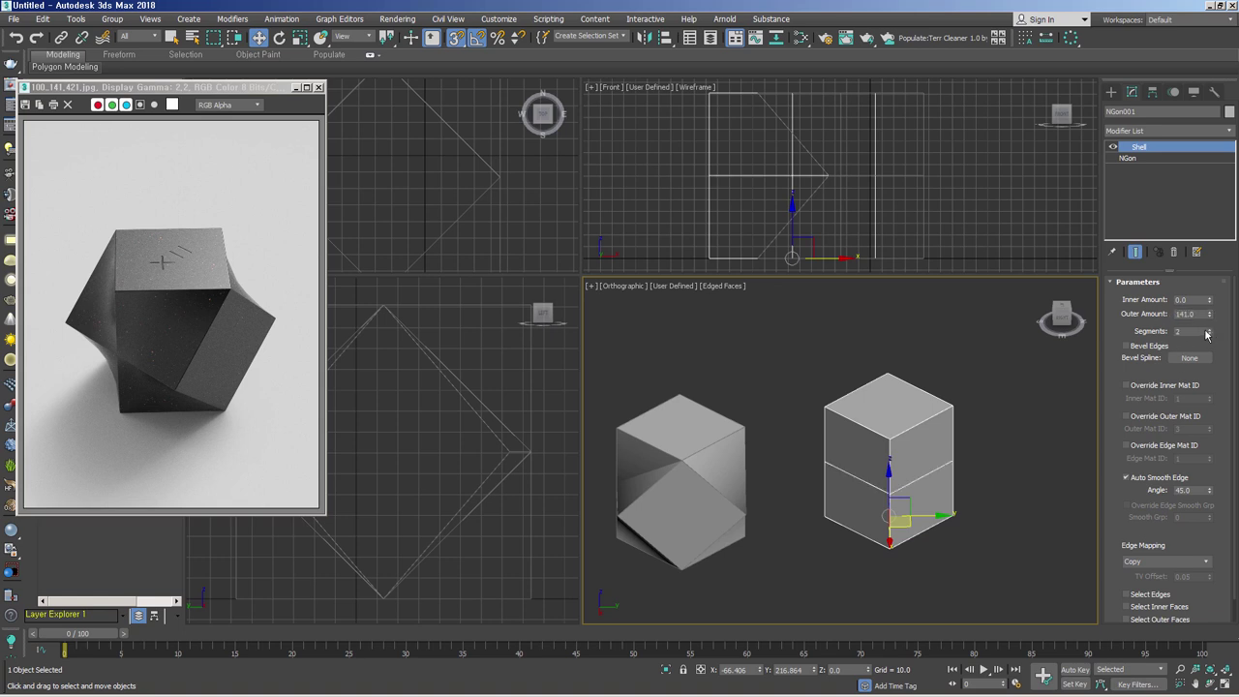
{"action": "right_click", "coordinate": [959, 576]}
{"action": "middle_click_drag", "start_coordinate": [977, 519], "coordinate": [1001, 518]}
In Vertex mode, chamfer the block's middle vertices into diamond faces.
{"action": "left_click", "coordinate": [1134, 347]}
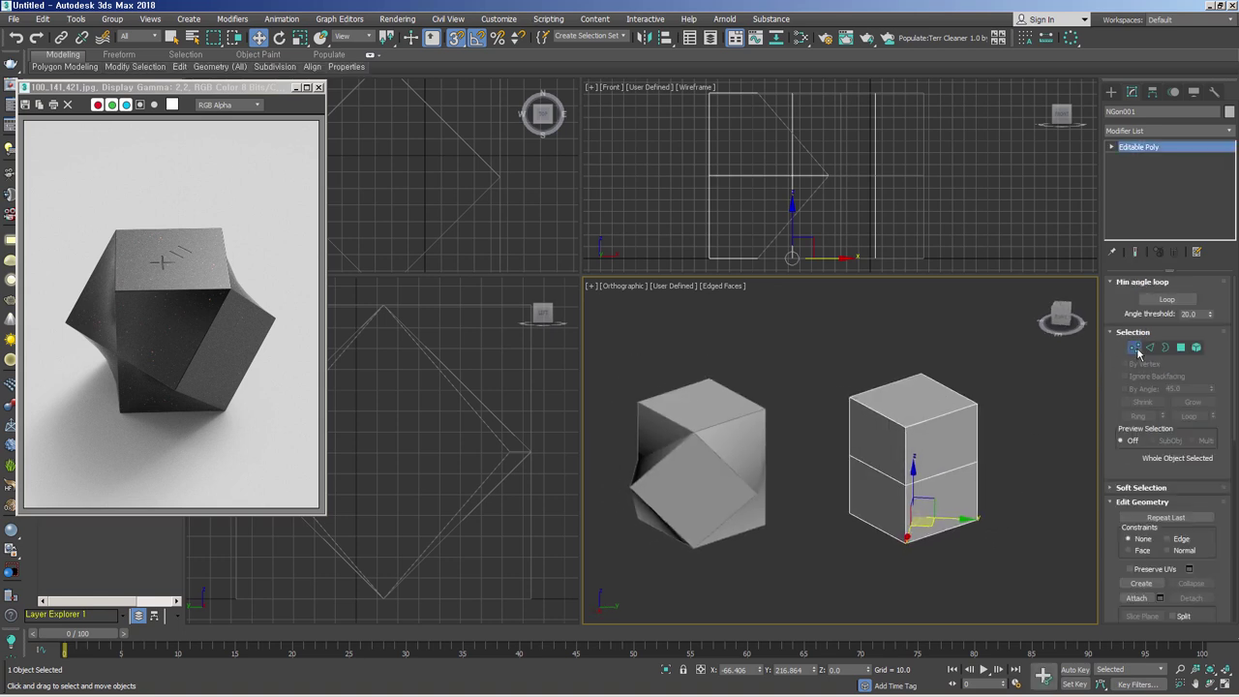
{"action": "middle_click_drag", "start_coordinate": [908, 486], "coordinate": [944, 513], "text": "alt"}
{"action": "left_click_drag", "start_coordinate": [895, 453], "coordinate": [942, 440]}
{"action": "right_click", "coordinate": [900, 463]}
{"action": "left_click", "coordinate": [851, 524]}
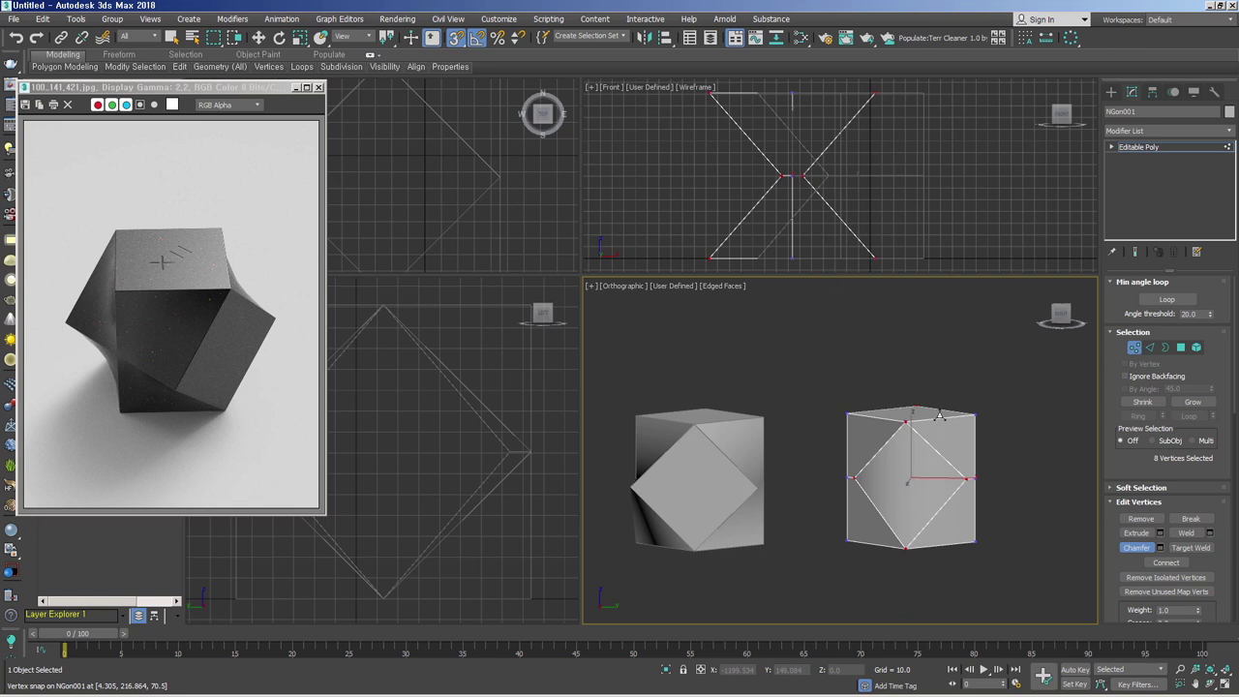
{"action": "middle_click_drag", "start_coordinate": [942, 439], "coordinate": [939, 533], "text": "alt"}
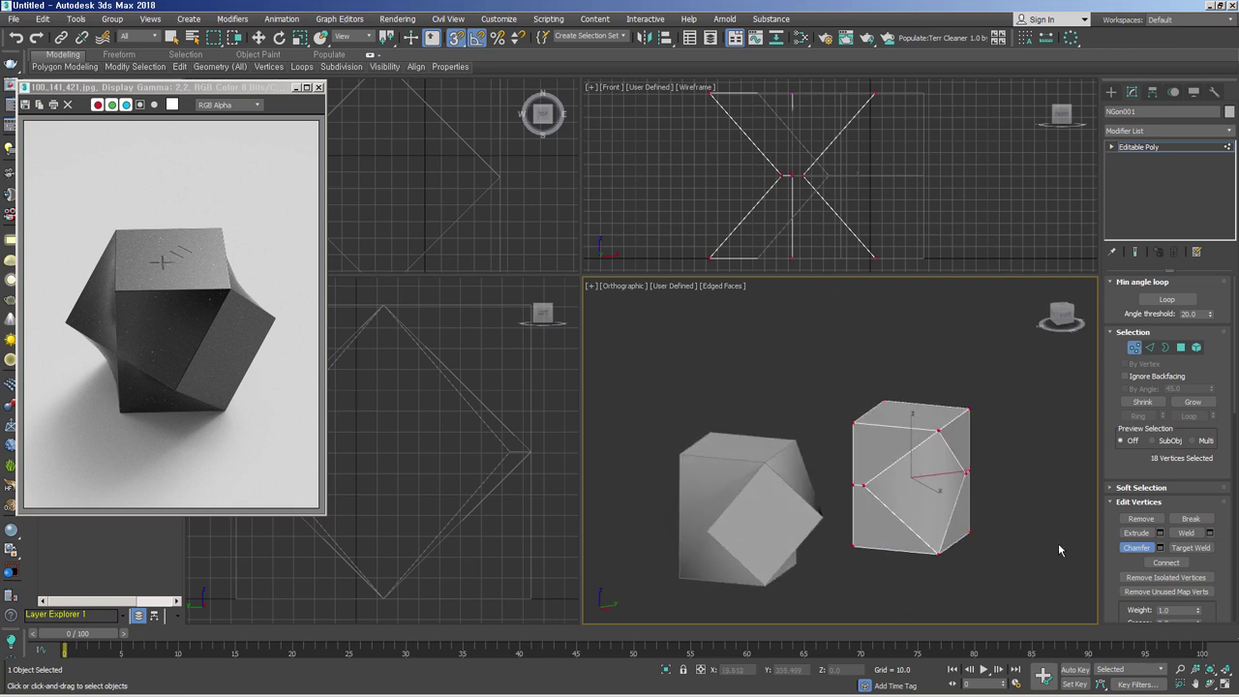
Select the vertices at the block's right corner and move them to the right.
{"action": "left_click", "coordinate": [1174, 523]}
{"action": "key", "text": "w"}
{"action": "left_click", "coordinate": [991, 484]}
{"action": "middle_click_drag", "start_coordinate": [990, 498], "coordinate": [958, 496], "text": "alt"}
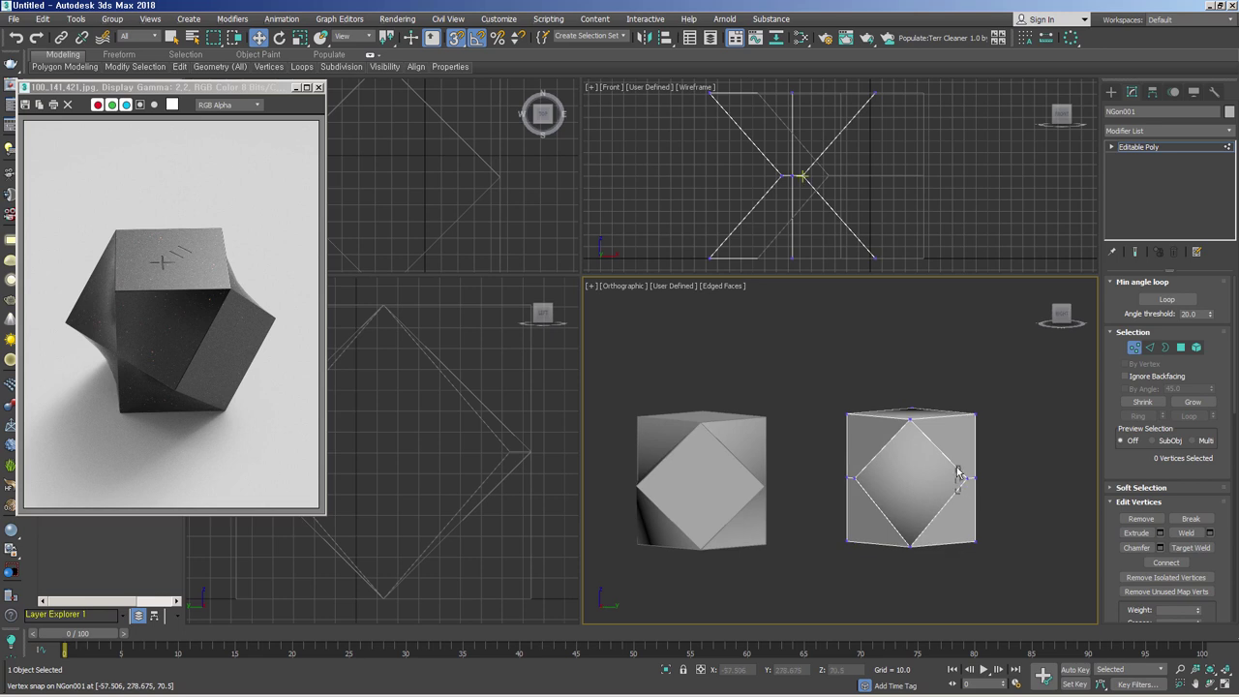
{"action": "left_click", "coordinate": [967, 478]}
{"action": "left_click_drag", "start_coordinate": [997, 476], "coordinate": [885, 497]}
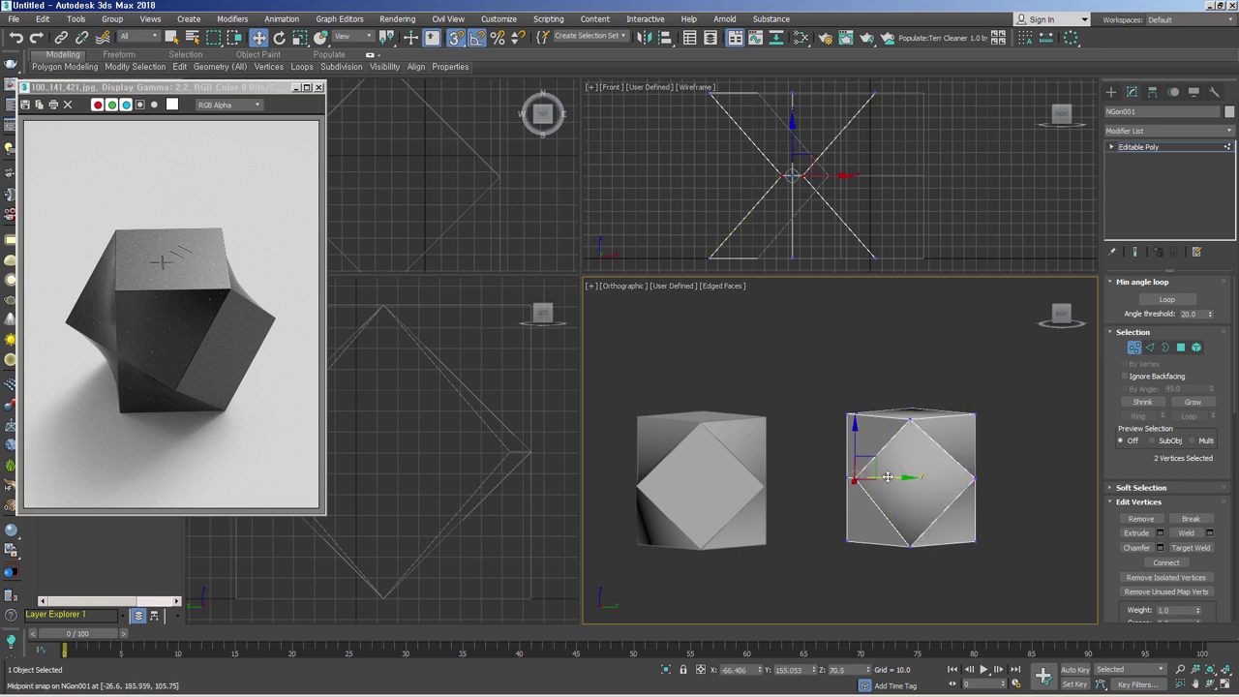
Snap the first corner vertex pairs onto neighbouring vertices using Move with vertex snap.
{"action": "left_click_drag", "start_coordinate": [855, 448], "coordinate": [816, 470]}
{"action": "mouse_move", "coordinate": [816, 470]}
{"action": "middle_mouse_down", "text": "alt"}
{"action": "mouse_move", "coordinate": [917, 503]}
{"action": "mouse_move", "coordinate": [870, 506]}
{"action": "middle_mouse_up", "text": "alt"}
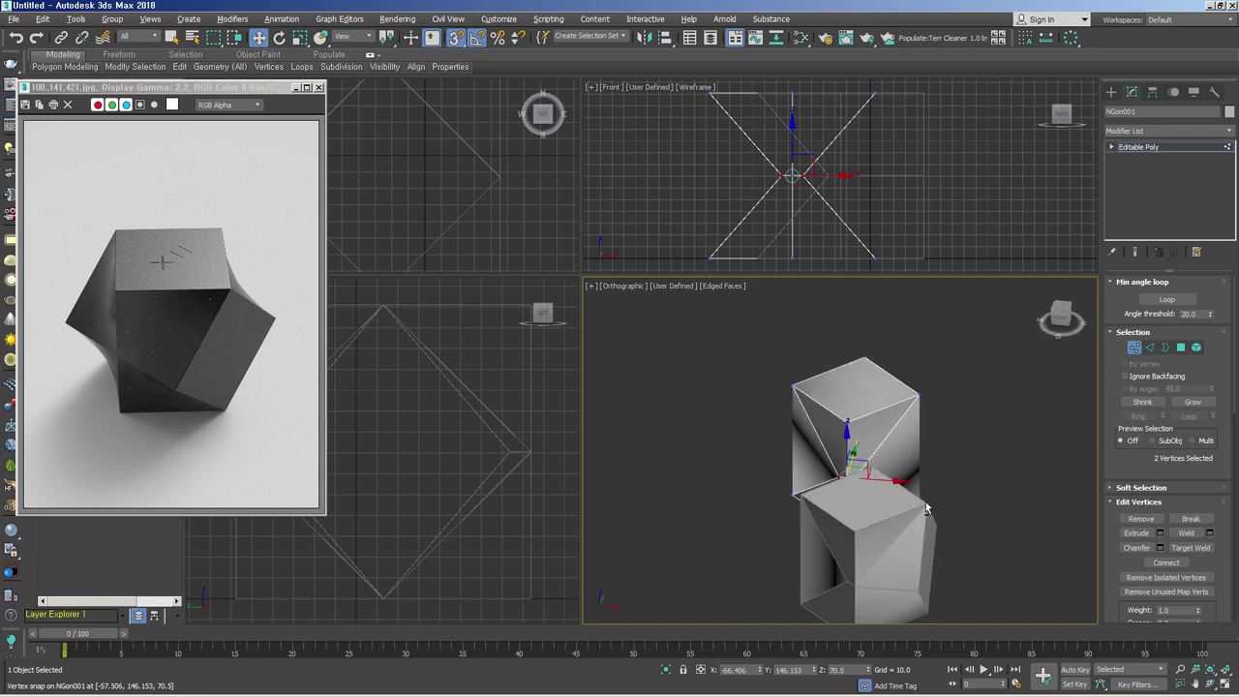
{"action": "scroll", "coordinate": [870, 507], "scroll_direction": "up", "scroll_amount": 3}
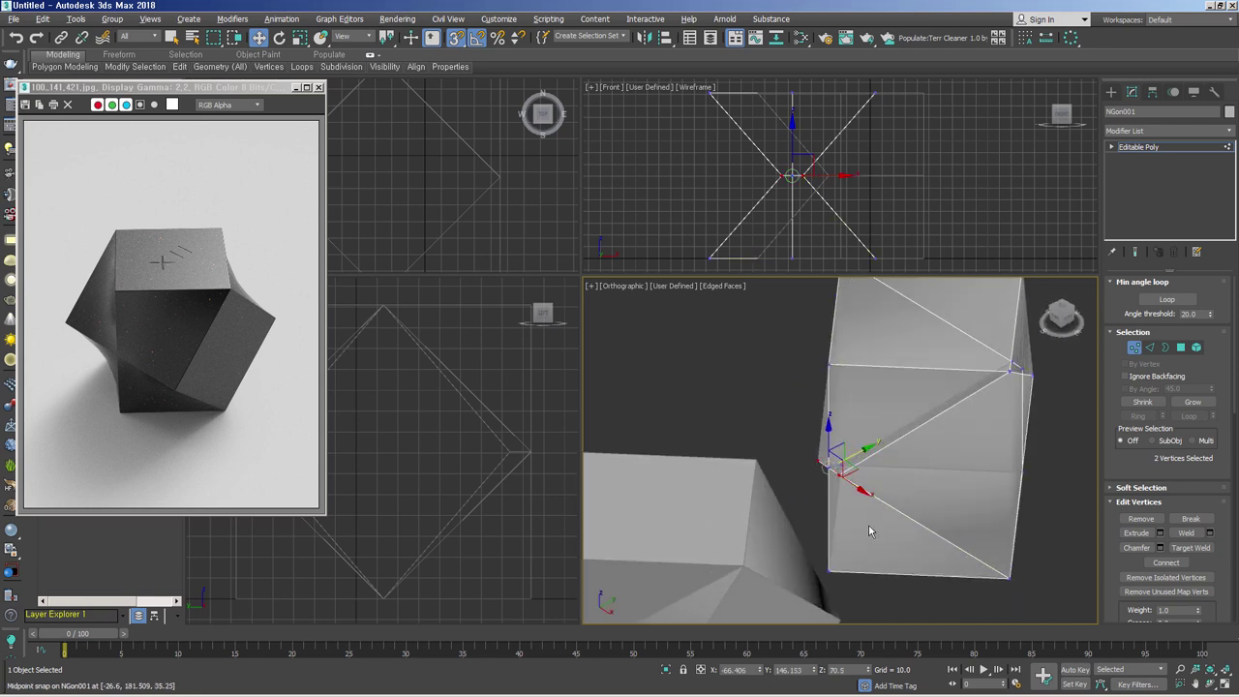
{"action": "left_click", "coordinate": [846, 482]}
{"action": "mouse_move", "coordinate": [1038, 380]}
{"action": "middle_mouse_down", "text": "alt"}
{"action": "mouse_move", "coordinate": [1046, 410]}
{"action": "mouse_move", "coordinate": [940, 432]}
{"action": "middle_mouse_up", "text": "alt"}
{"action": "left_click", "coordinate": [1074, 423], "text": "ctrl"}
{"action": "left_click_drag", "start_coordinate": [922, 426], "coordinate": [944, 416]}
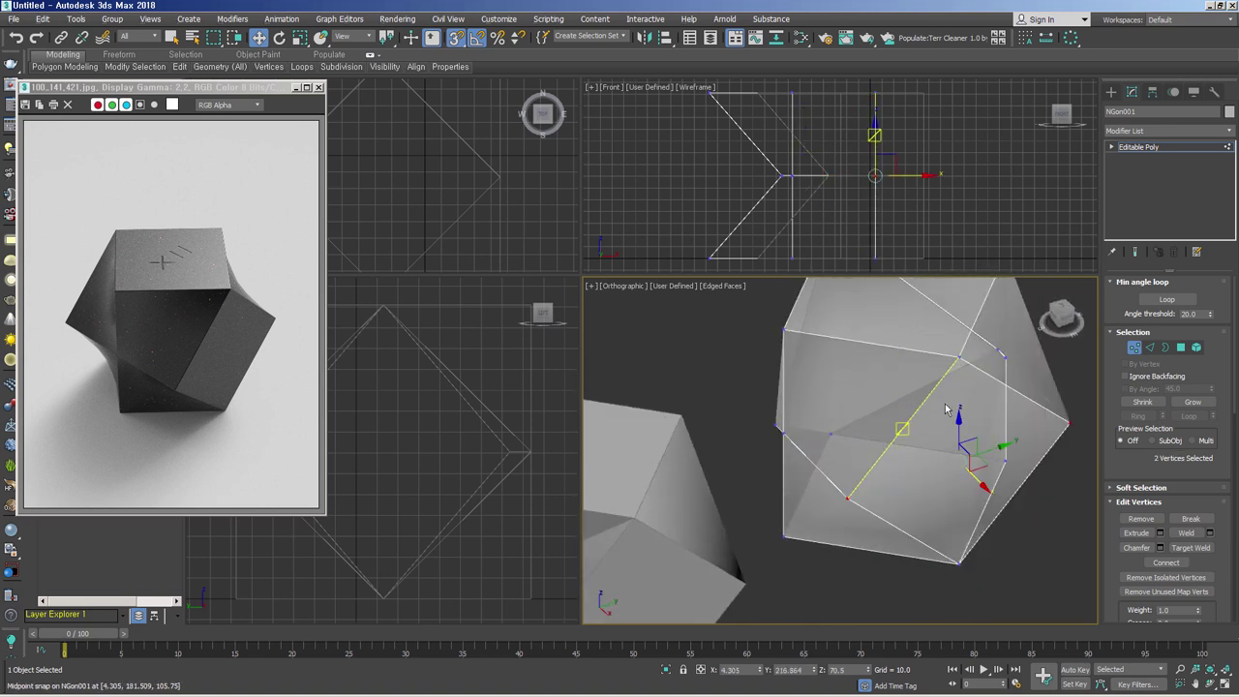
Snap the remaining vertex pair into place, then exit Vertex mode and orbit the polyhedron.
{"action": "middle_click_drag", "start_coordinate": [944, 416], "coordinate": [844, 489], "text": "alt"}
{"action": "left_click_drag", "start_coordinate": [813, 475], "coordinate": [813, 474]}
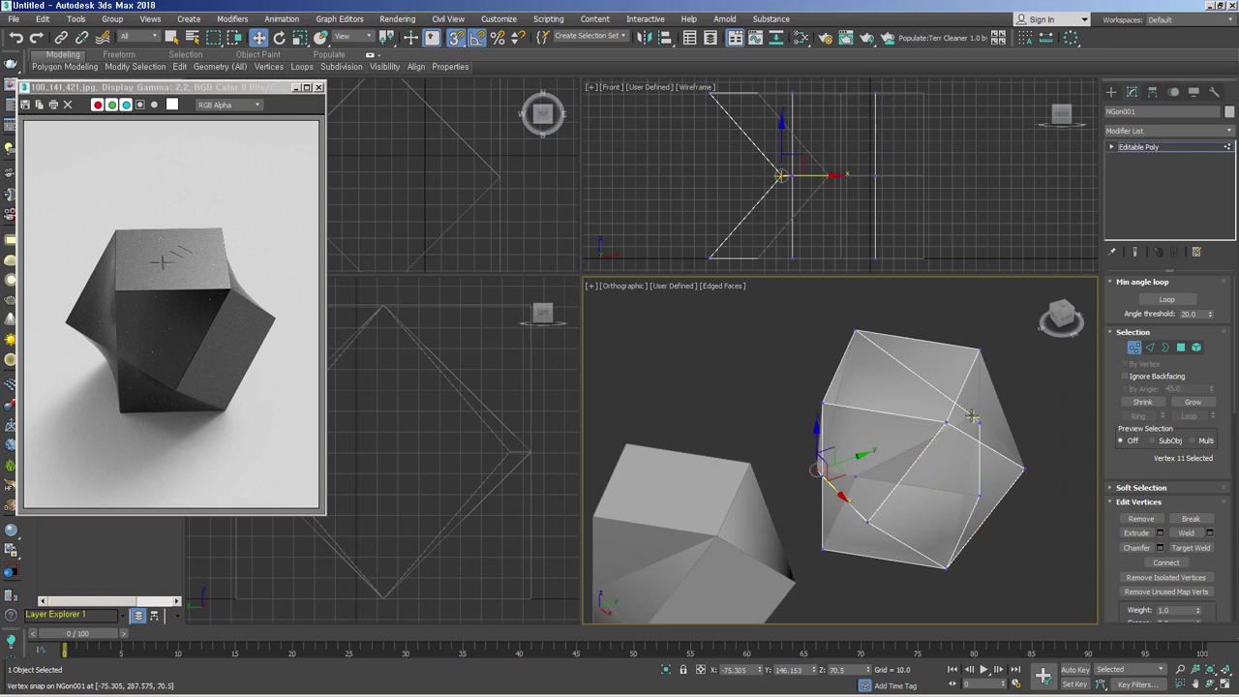
{"action": "key", "text": "shift+z"}
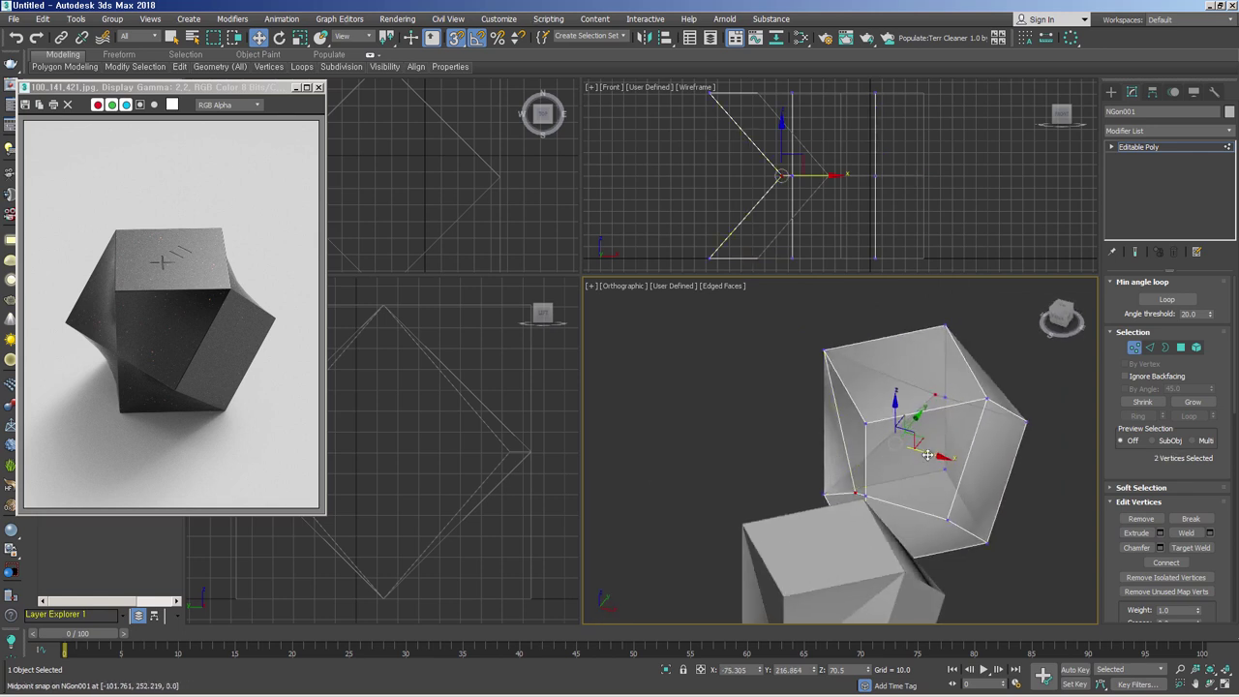
{"action": "left_click_drag", "start_coordinate": [813, 474], "coordinate": [823, 349]}
{"action": "mouse_move", "coordinate": [824, 349]}
{"action": "middle_mouse_down", "text": "alt"}
{"action": "mouse_move", "coordinate": [981, 502]}
{"action": "mouse_move", "coordinate": [977, 555]}
{"action": "mouse_move", "coordinate": [890, 556]}
{"action": "mouse_move", "coordinate": [922, 548]}
{"action": "middle_mouse_up", "text": "alt"}
{"action": "left_click", "coordinate": [1134, 346]}
{"action": "mouse_move", "coordinate": [976, 496]}
{"action": "middle_mouse_down", "text": "alt"}
{"action": "mouse_move", "coordinate": [971, 479]}
{"action": "mouse_move", "coordinate": [874, 474]}
{"action": "mouse_move", "coordinate": [932, 500]}
{"action": "mouse_move", "coordinate": [816, 445]}
{"action": "middle_mouse_up", "text": "alt"}
{"action": "middle_click_drag", "start_coordinate": [766, 524], "coordinate": [961, 531], "text": "alt"}
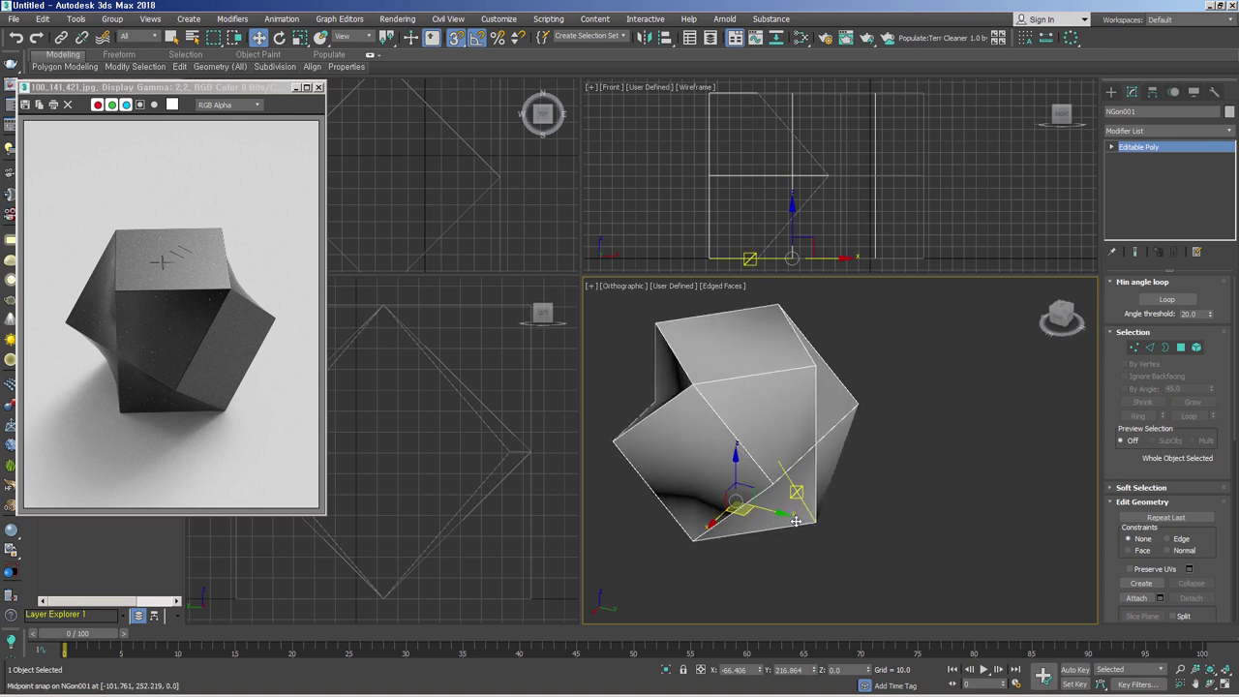
Shift-drag an instanced clone NGon002 of the polyhedron and isolate it with Alt+Q.
{"action": "left_click_drag", "start_coordinate": [684, 449], "coordinate": [935, 516], "text": "shift"}
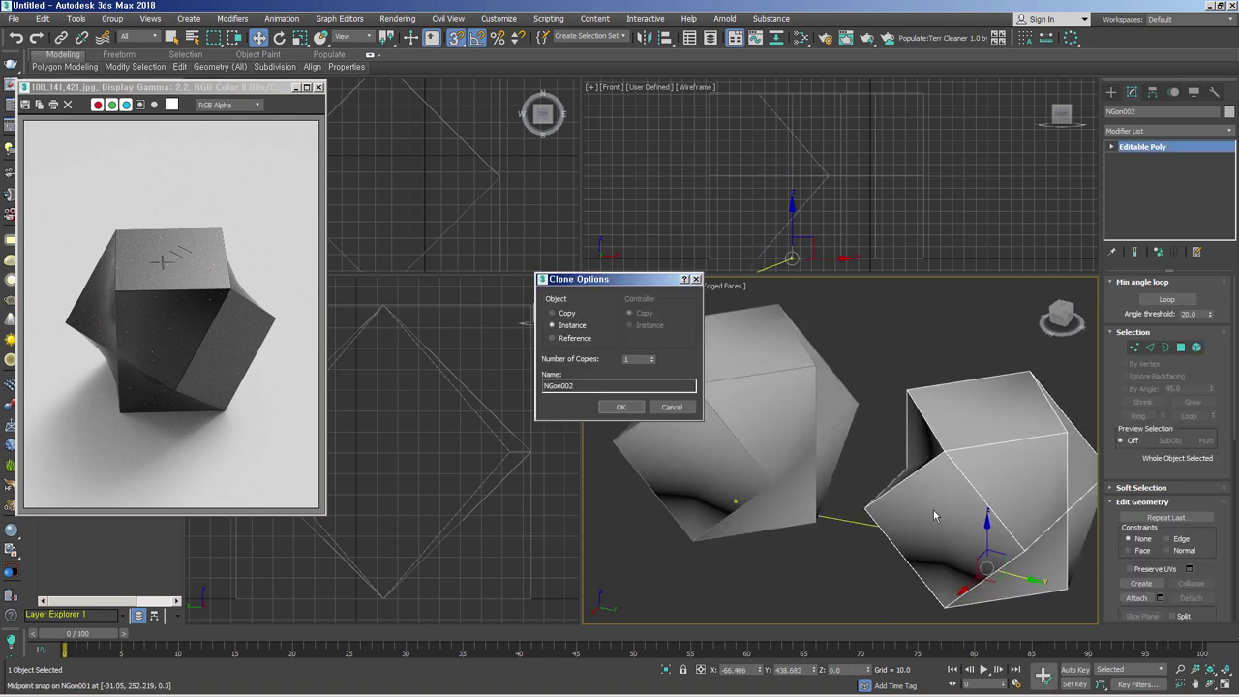
{"action": "key", "text": "Return"}
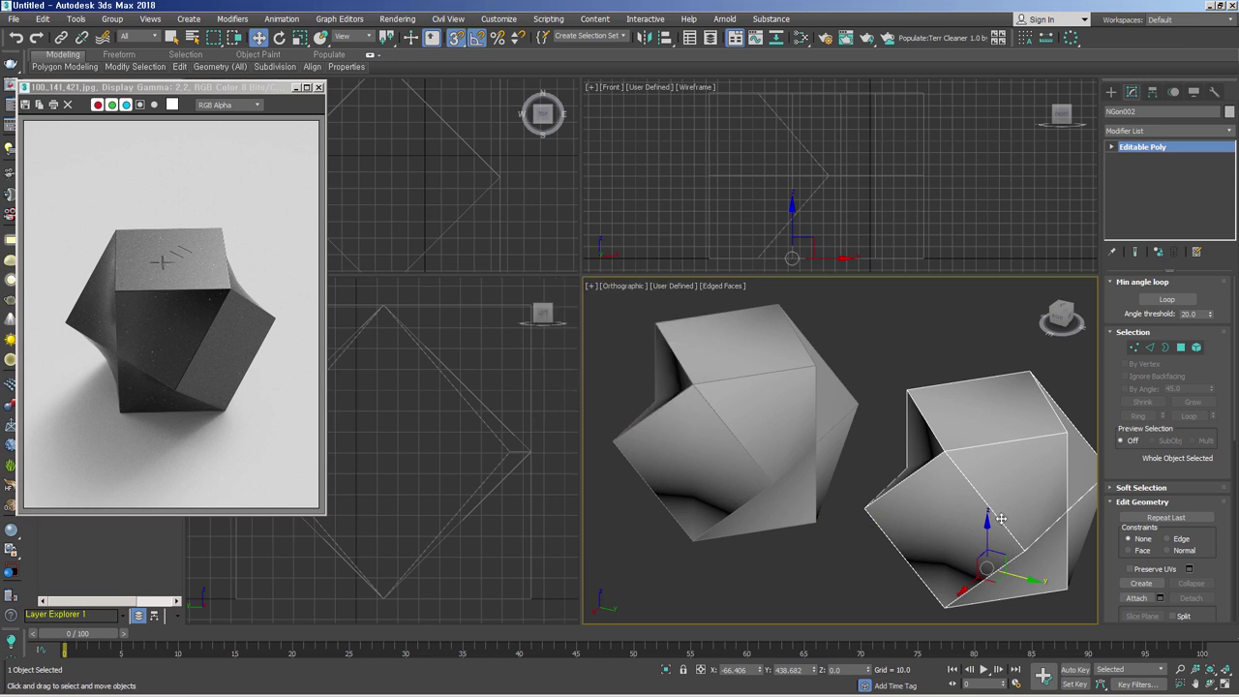
{"action": "middle_click_drag", "start_coordinate": [1021, 477], "coordinate": [917, 455]}
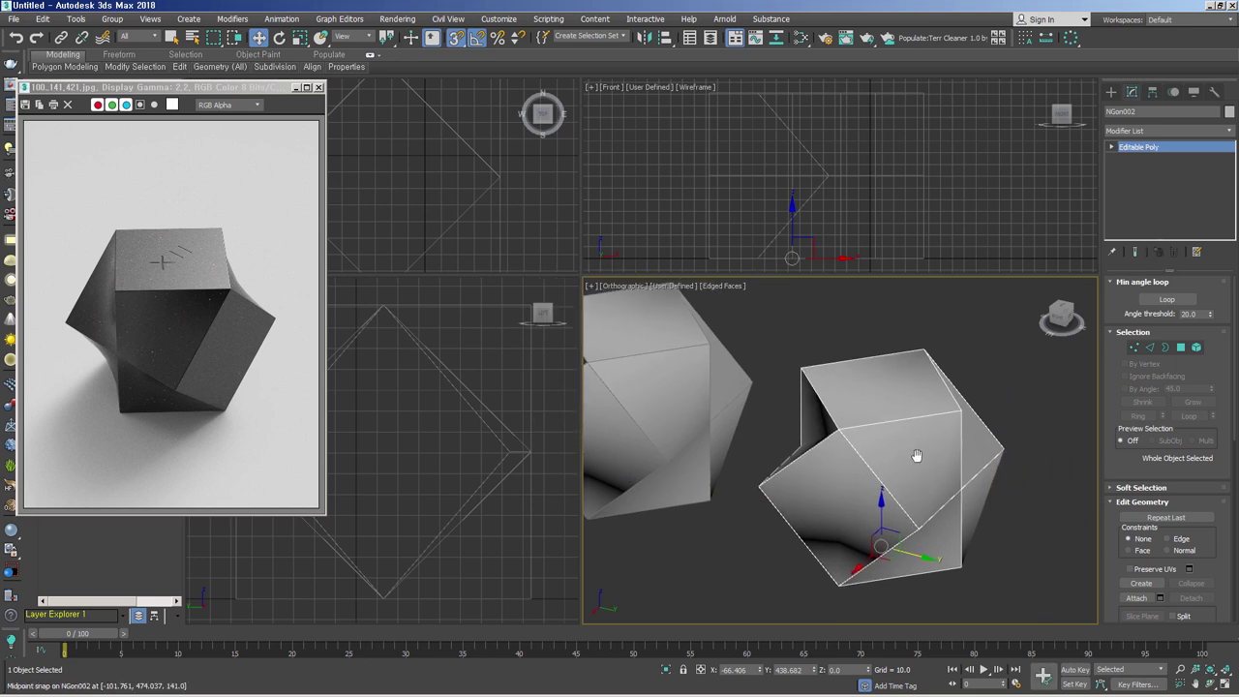
{"action": "key", "text": "alt+q"}
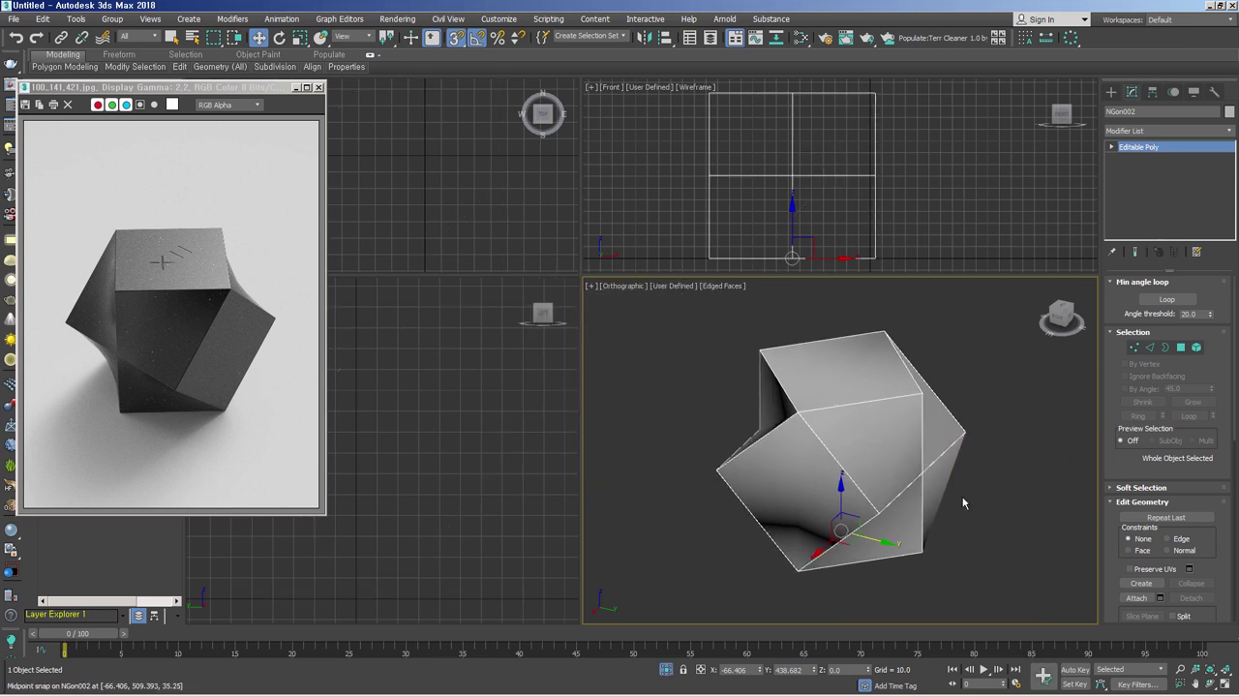
{"action": "middle_click_drag", "start_coordinate": [963, 502], "coordinate": [951, 493], "text": "alt"}
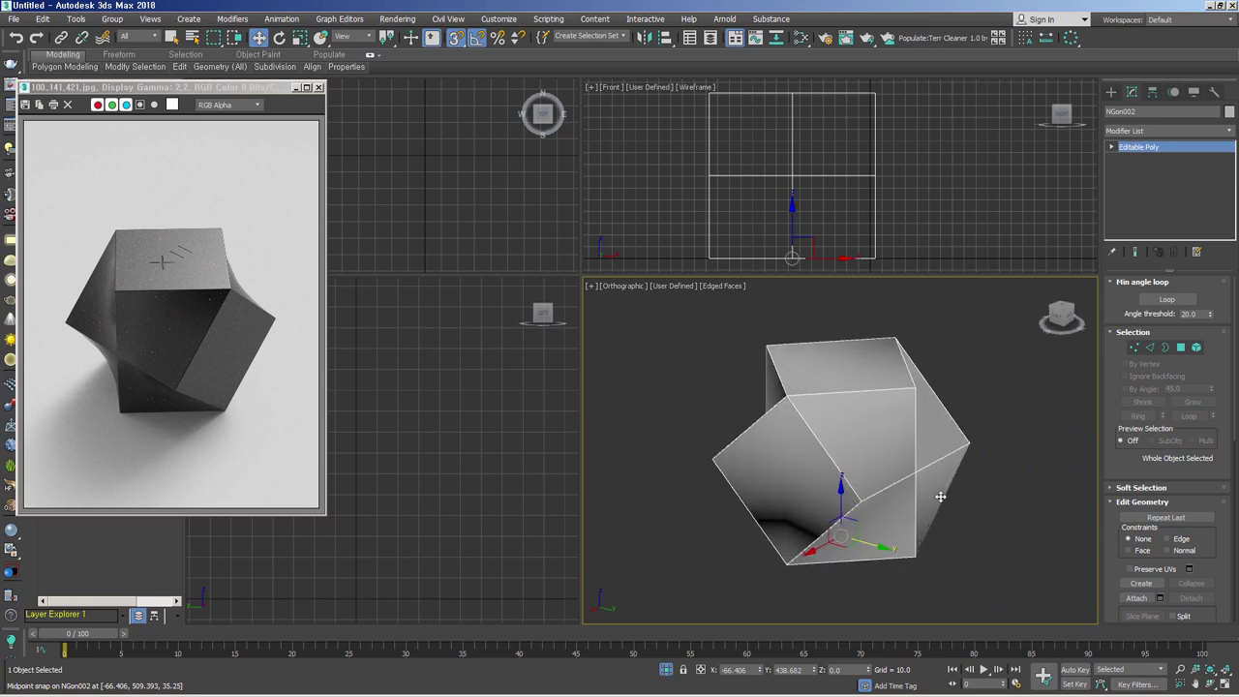
{"action": "left_click", "coordinate": [1151, 349]}
Chamfer all 24 edges of NGon002 with amount 0.5, 1 segment and tension 0.5.
{"action": "key", "text": "ctrl+a"}
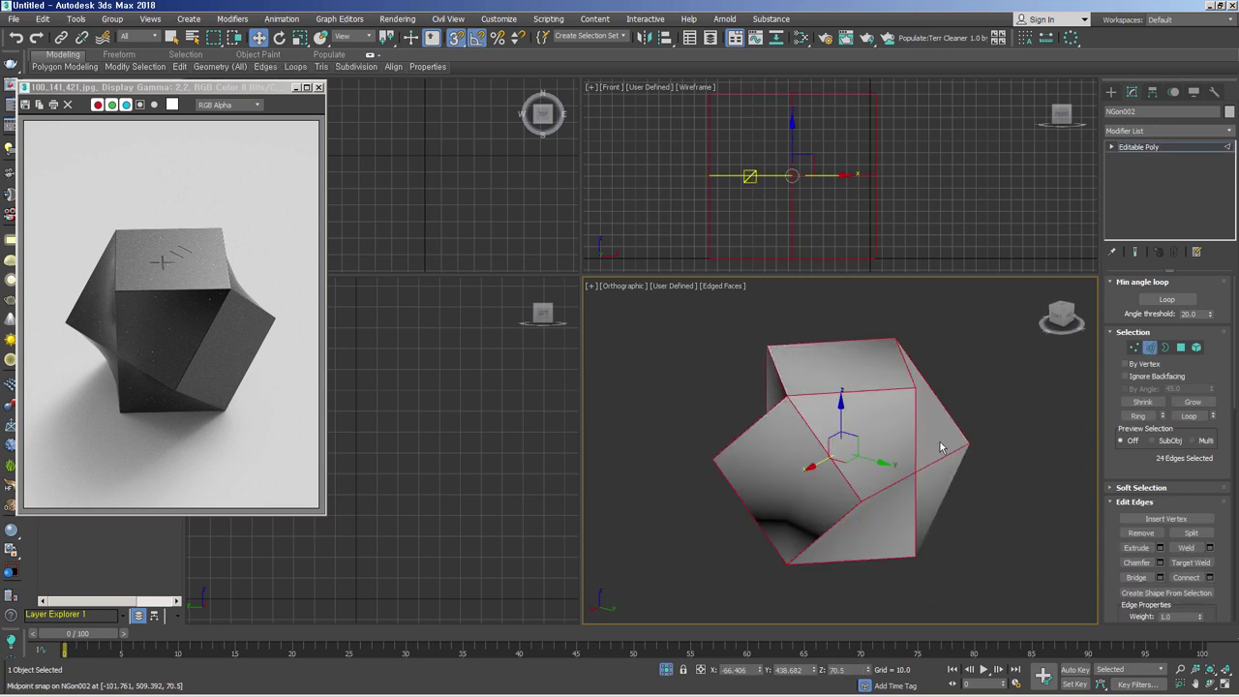
{"action": "scroll", "coordinate": [926, 381], "scroll_direction": "up", "scroll_amount": 2}
{"action": "scroll", "coordinate": [925, 380], "scroll_direction": "up", "scroll_amount": 3}
{"action": "right_click", "coordinate": [881, 405]}
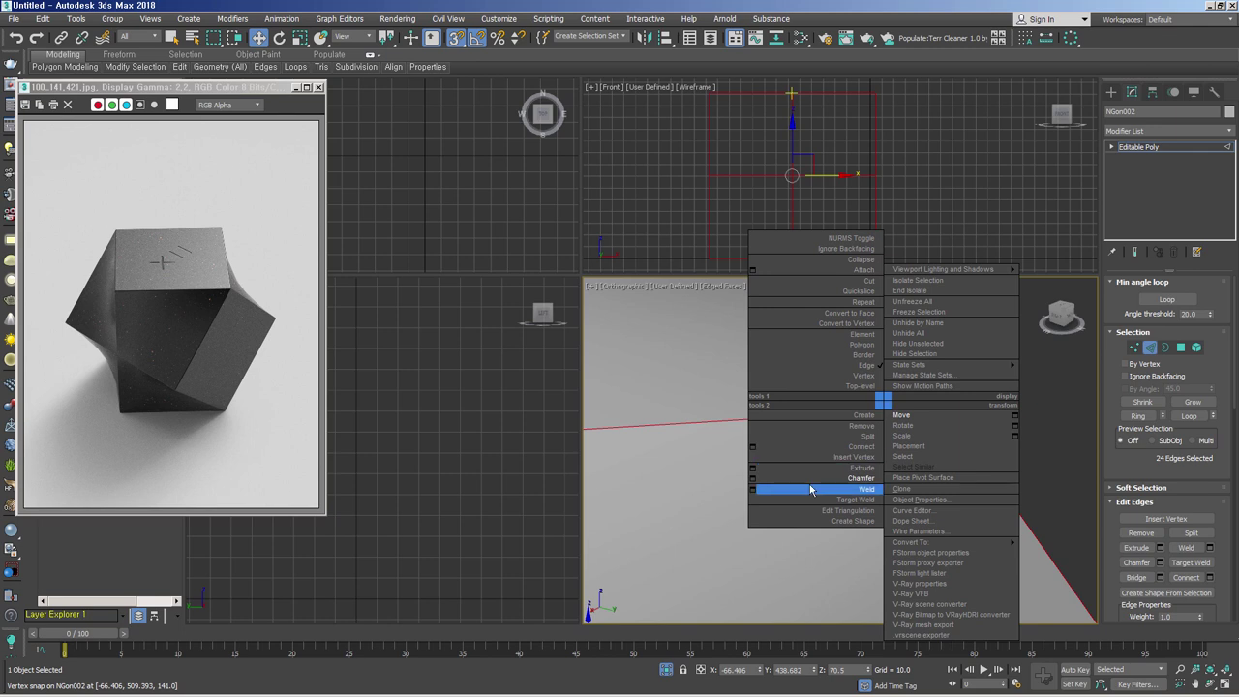
{"action": "left_click", "coordinate": [765, 474]}
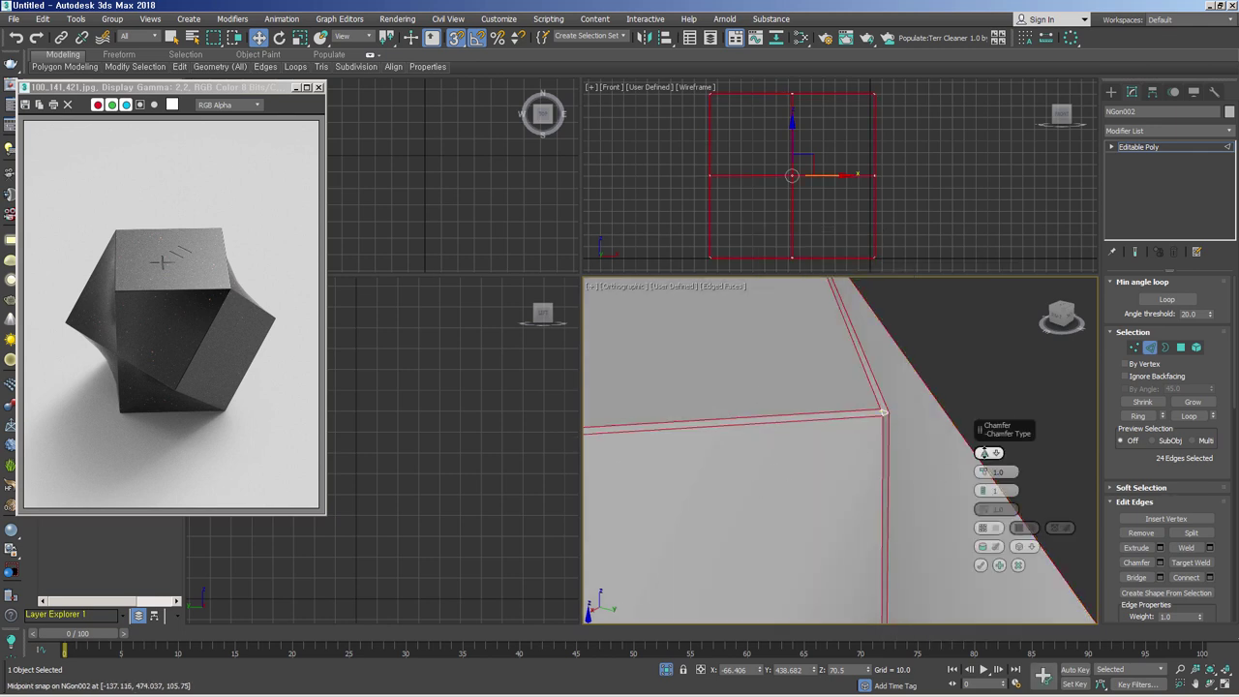
{"action": "left_click", "coordinate": [985, 452]}
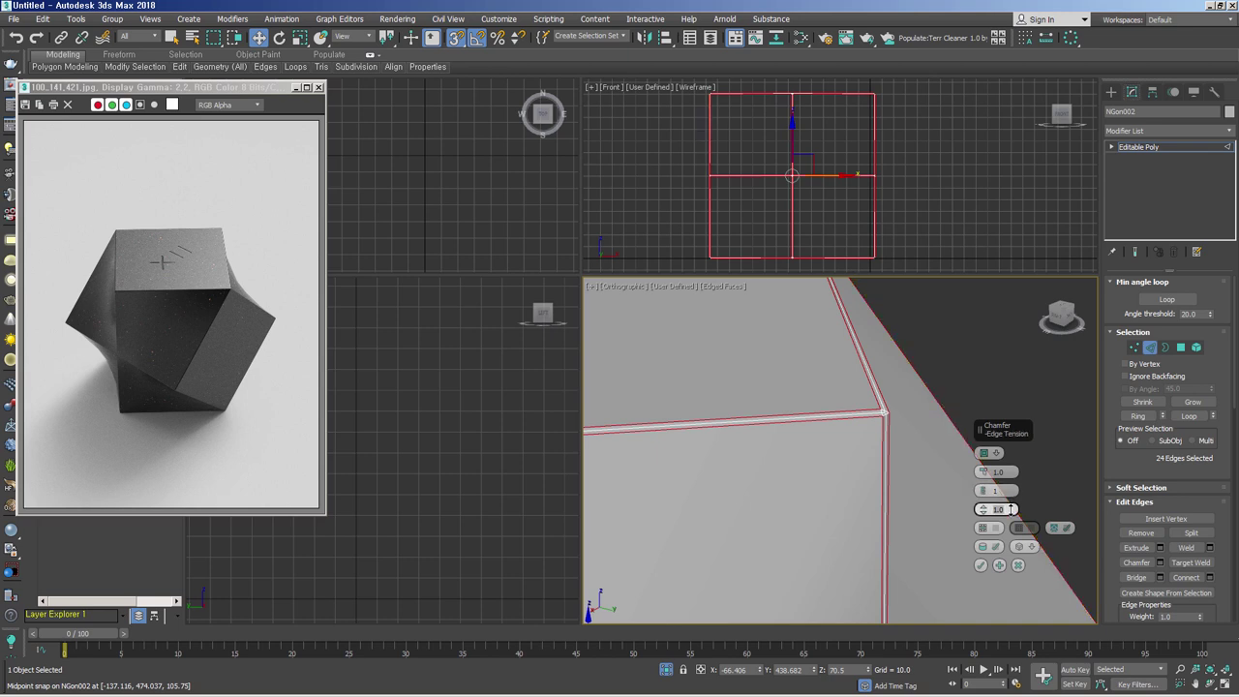
{"action": "left_click", "coordinate": [996, 510]}
{"action": "type", "text": "0.5"}
{"action": "left_click", "coordinate": [1011, 509]}
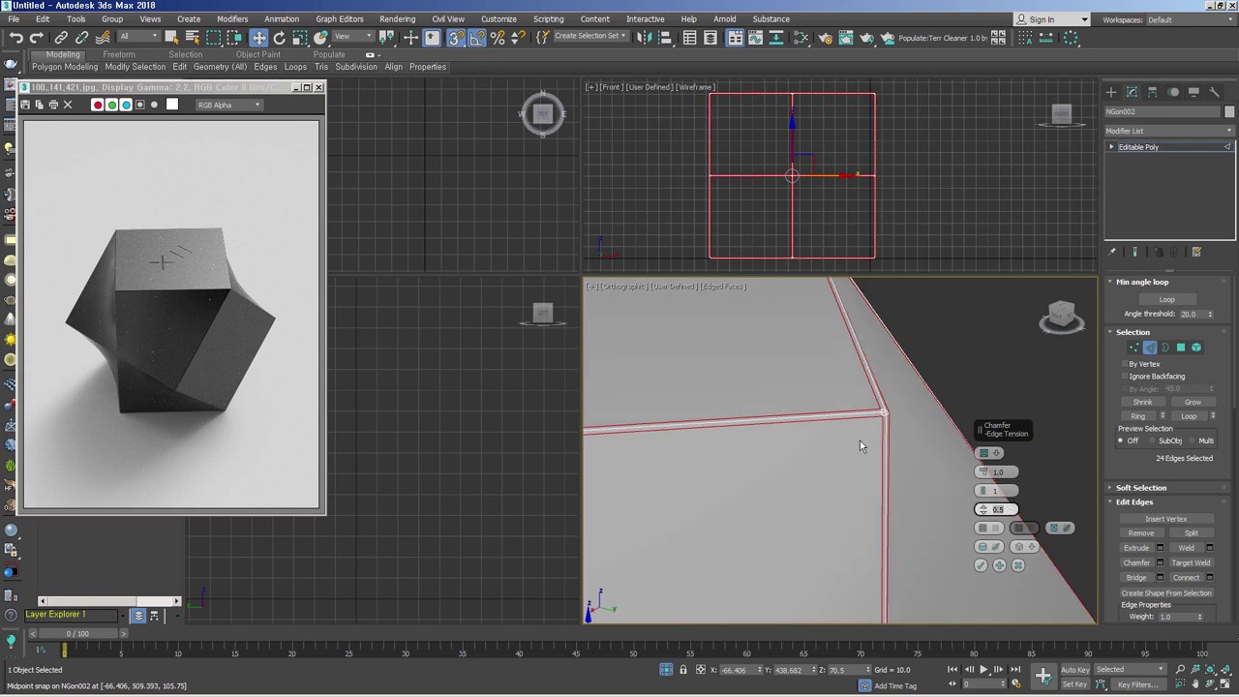
{"action": "scroll", "coordinate": [859, 440], "scroll_direction": "down", "scroll_amount": 5}
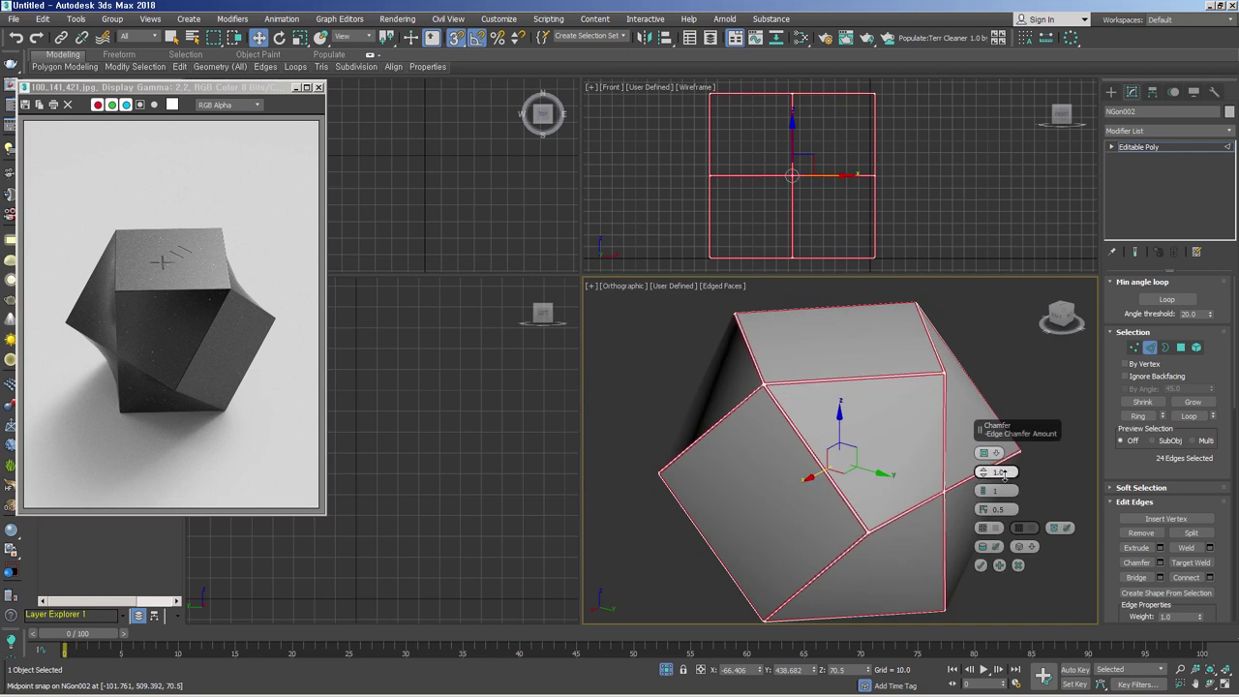
{"action": "left_click", "coordinate": [996, 472]}
{"action": "type", "text": "0.15"}
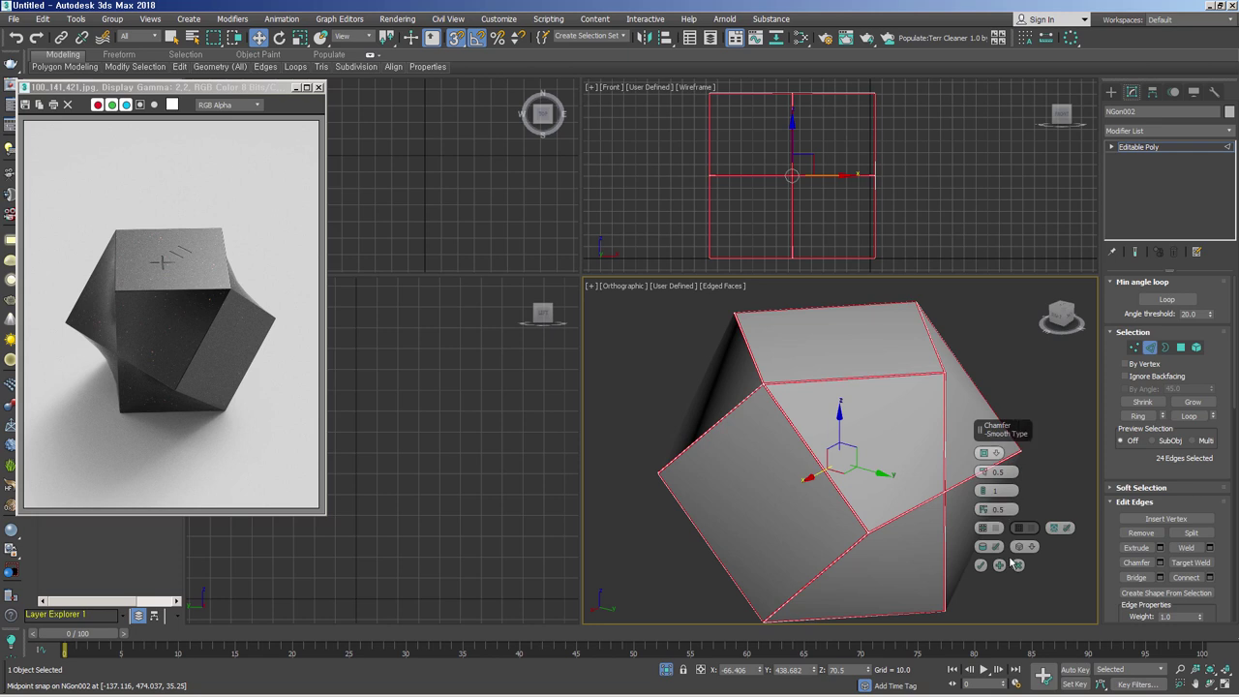
{"action": "left_click", "coordinate": [981, 565]}
Clear the edge selection, switch to Polygon mode and select an upper-left face.
{"action": "left_click", "coordinate": [1049, 566]}
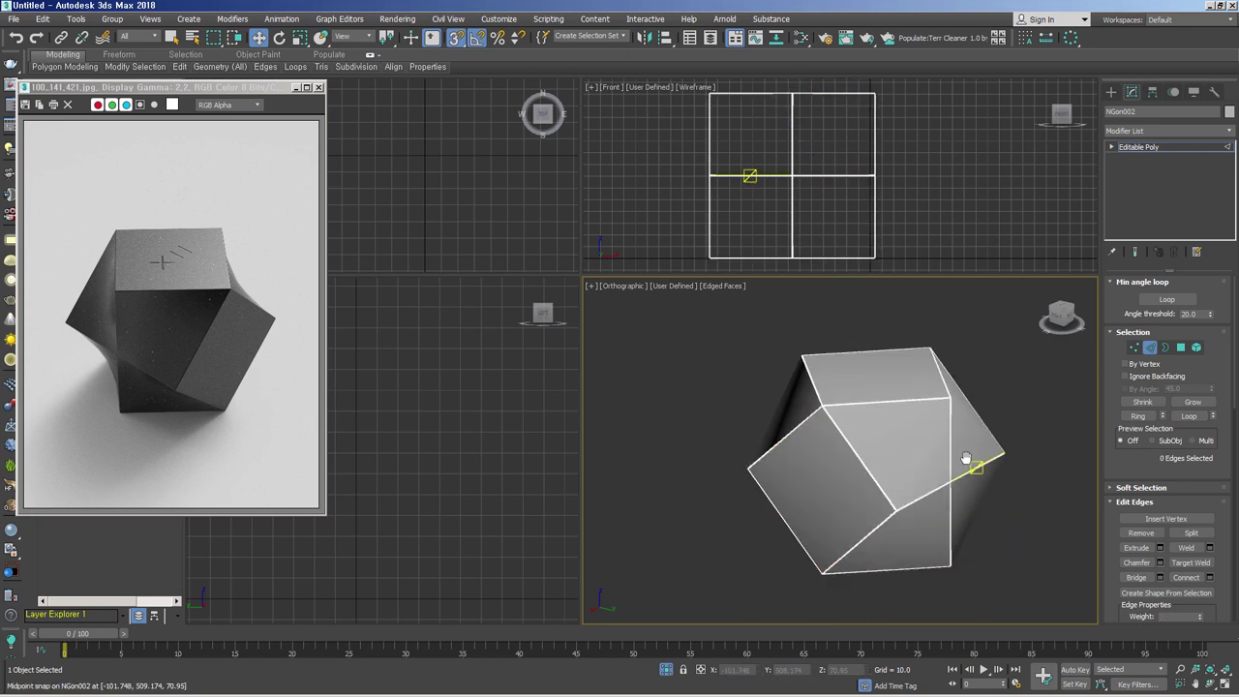
{"action": "middle_click_drag", "start_coordinate": [1048, 565], "coordinate": [909, 467], "text": "alt"}
{"action": "left_click", "coordinate": [1181, 348]}
{"action": "left_click", "coordinate": [794, 448]}
{"action": "middle_click_drag", "start_coordinate": [794, 448], "coordinate": [907, 465], "text": "alt"}
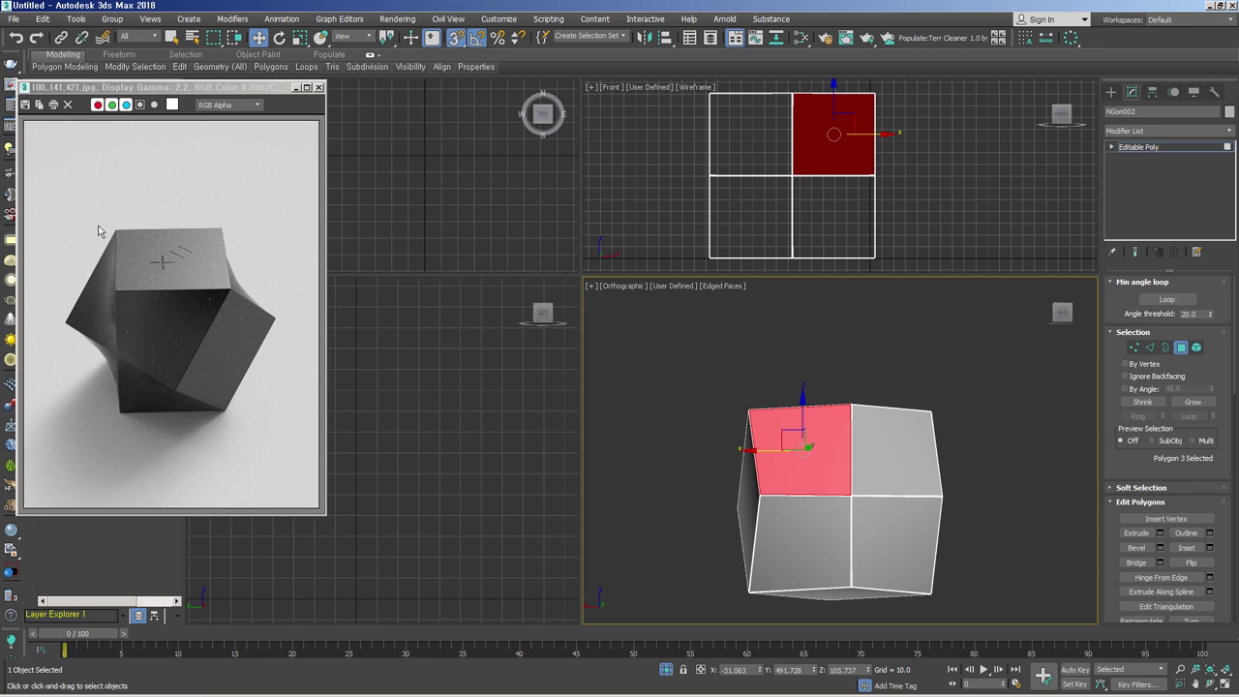
{"action": "middle_click_drag", "start_coordinate": [804, 445], "coordinate": [897, 459], "text": "alt"}
Add seven more faces to the selection, bringing it to eight faces.
{"action": "left_click", "coordinate": [897, 459], "text": "ctrl"}
{"action": "left_click", "coordinate": [844, 531], "text": "ctrl"}
{"action": "left_click", "coordinate": [896, 527], "text": "ctrl"}
{"action": "middle_click_drag", "start_coordinate": [799, 514], "coordinate": [916, 524], "text": "alt"}
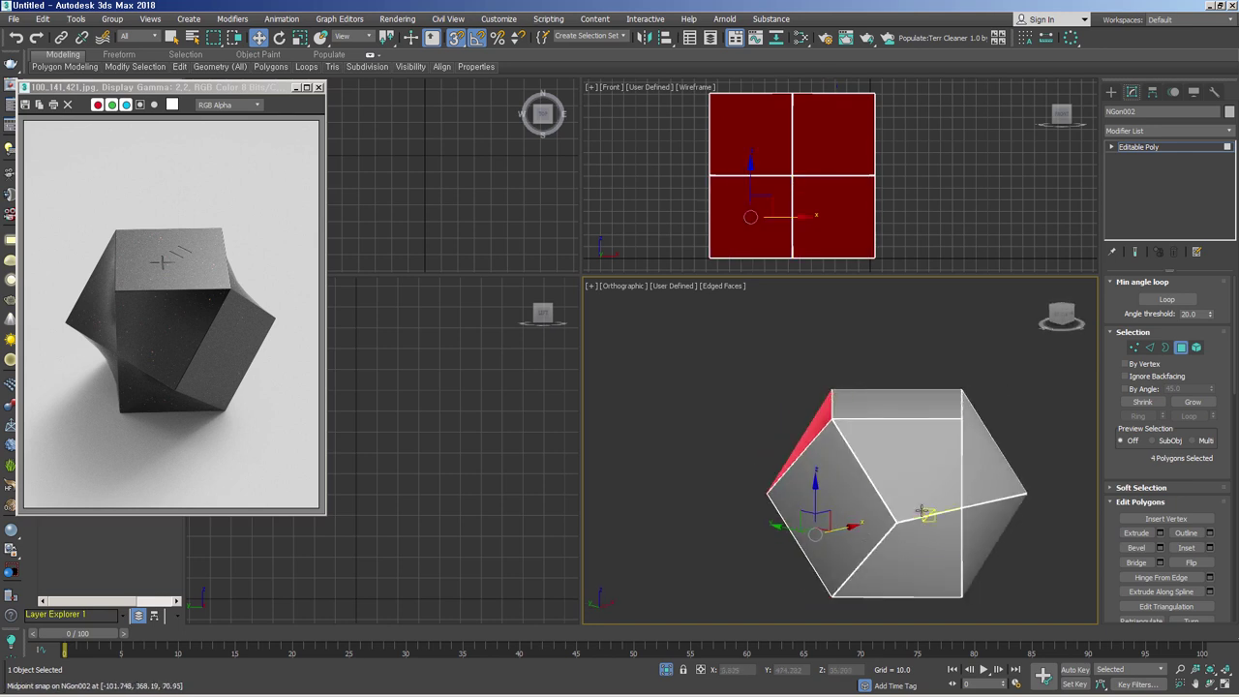
{"action": "left_click", "coordinate": [886, 469], "text": "ctrl"}
{"action": "left_click", "coordinate": [900, 561], "text": "ctrl"}
{"action": "left_click", "coordinate": [990, 547], "text": "ctrl"}
{"action": "left_click", "coordinate": [990, 463], "text": "ctrl"}
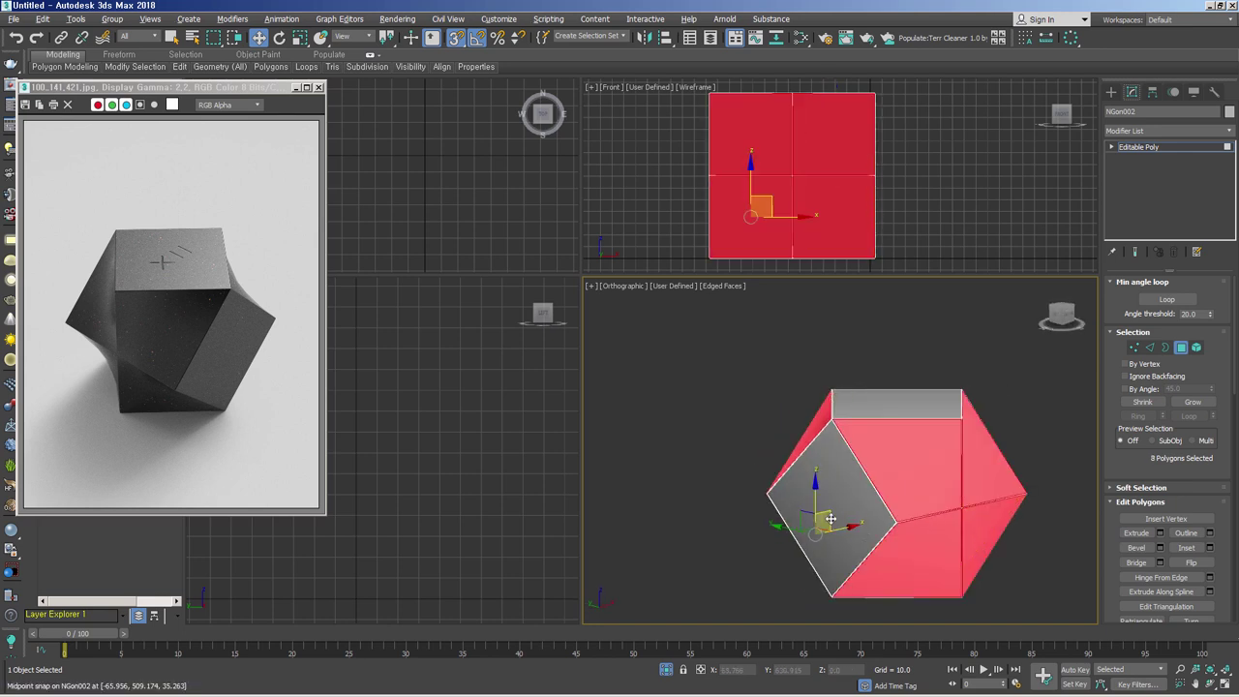
{"action": "middle_click_drag", "start_coordinate": [831, 519], "coordinate": [973, 493], "text": "alt"}
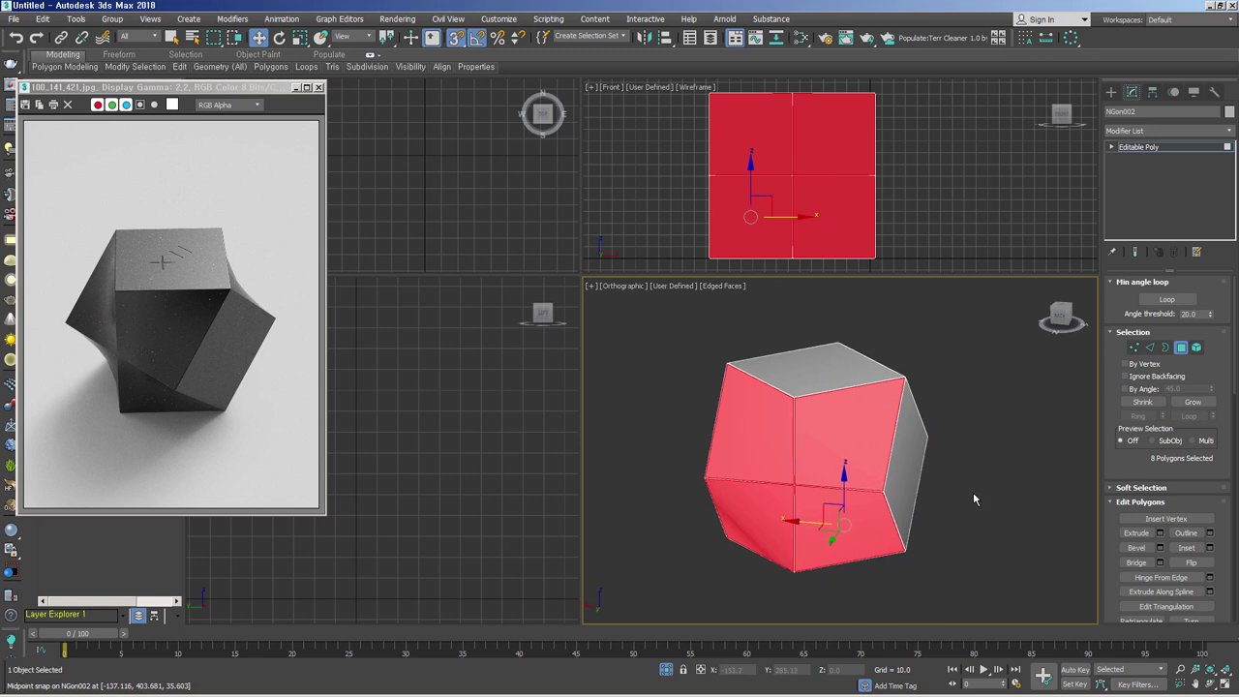
{"action": "middle_click_drag", "start_coordinate": [973, 498], "coordinate": [949, 518], "text": "alt"}
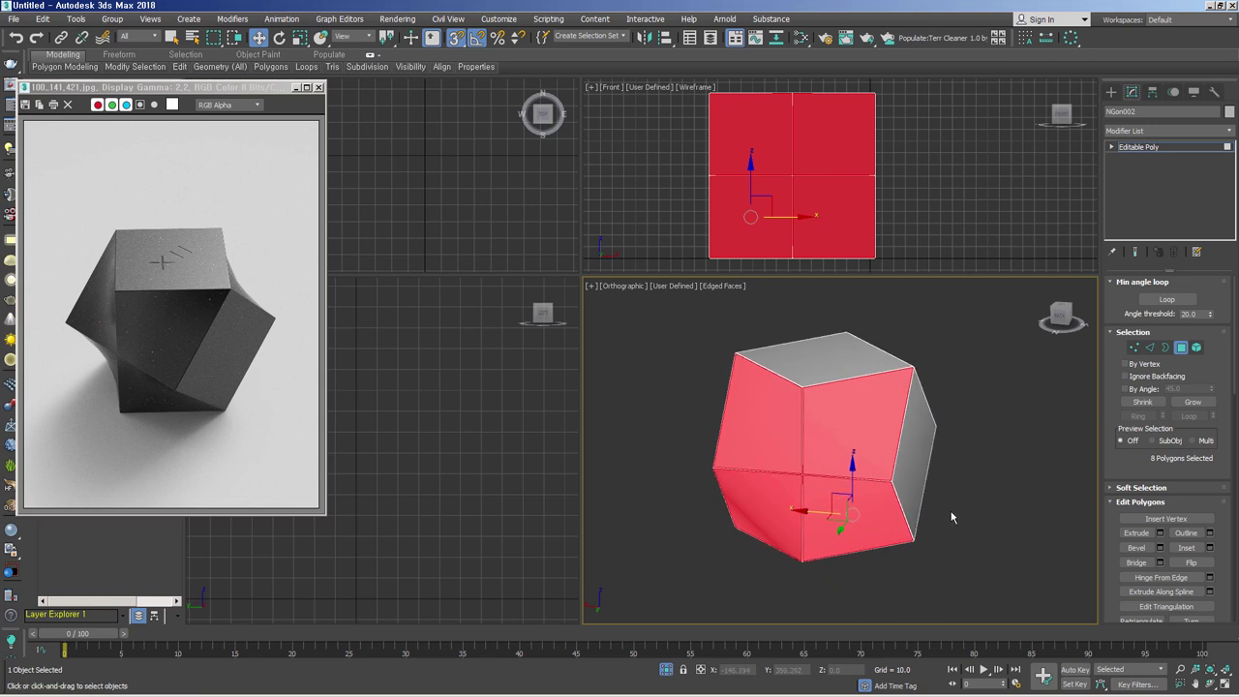
{"action": "left_click_drag", "start_coordinate": [1140, 468], "coordinate": [1141, 275]}
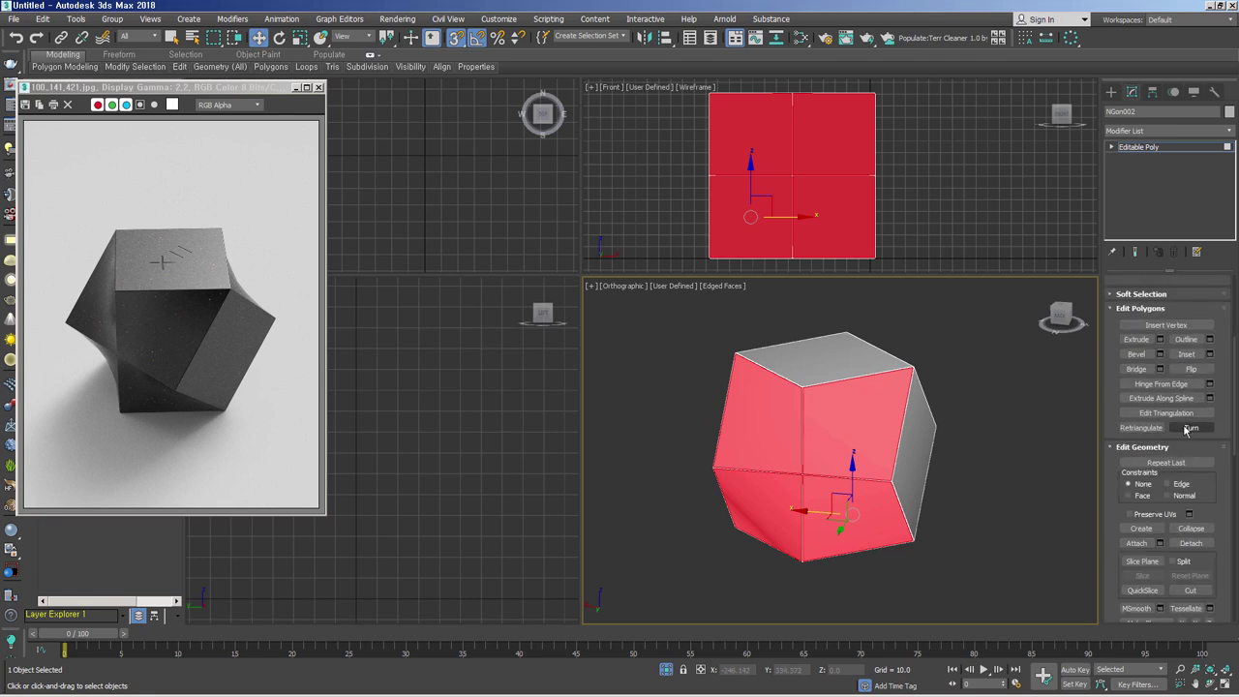
{"action": "left_click_drag", "start_coordinate": [1224, 559], "coordinate": [1215, 481]}
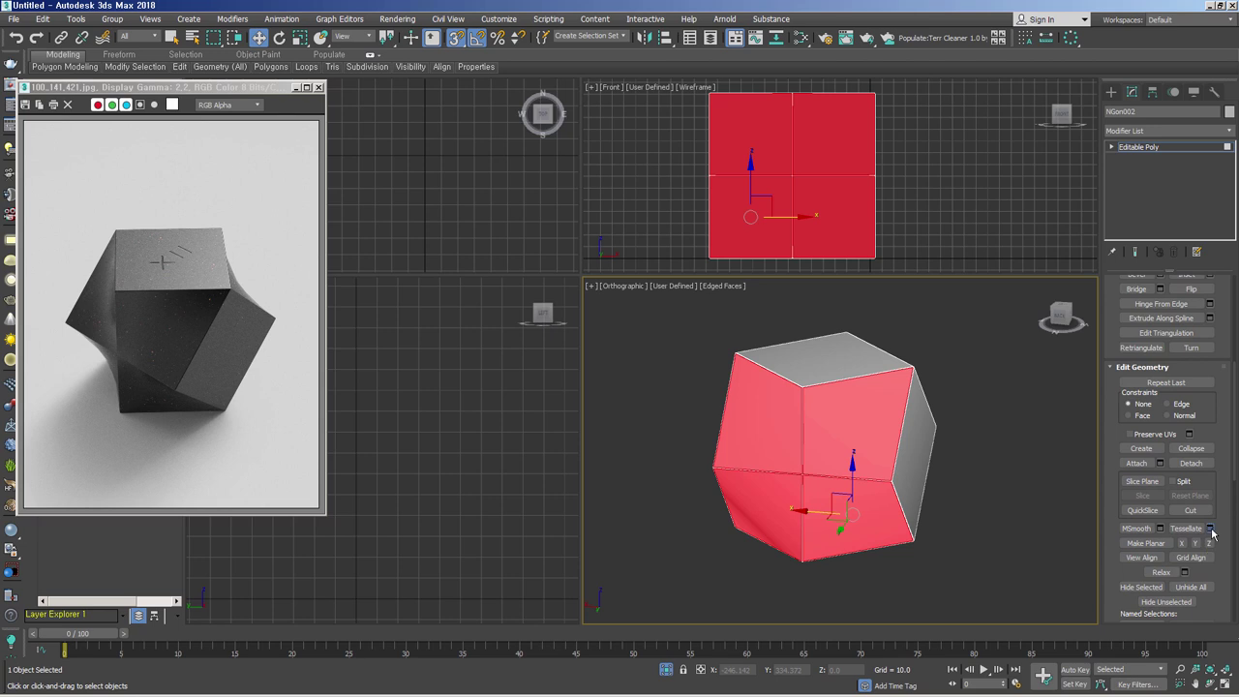
Tessellate the eight selected faces by Face, splitting each into triangles around a centre point.
{"action": "left_click", "coordinate": [1212, 530]}
{"action": "left_click_drag", "start_coordinate": [983, 452], "coordinate": [984, 469]}
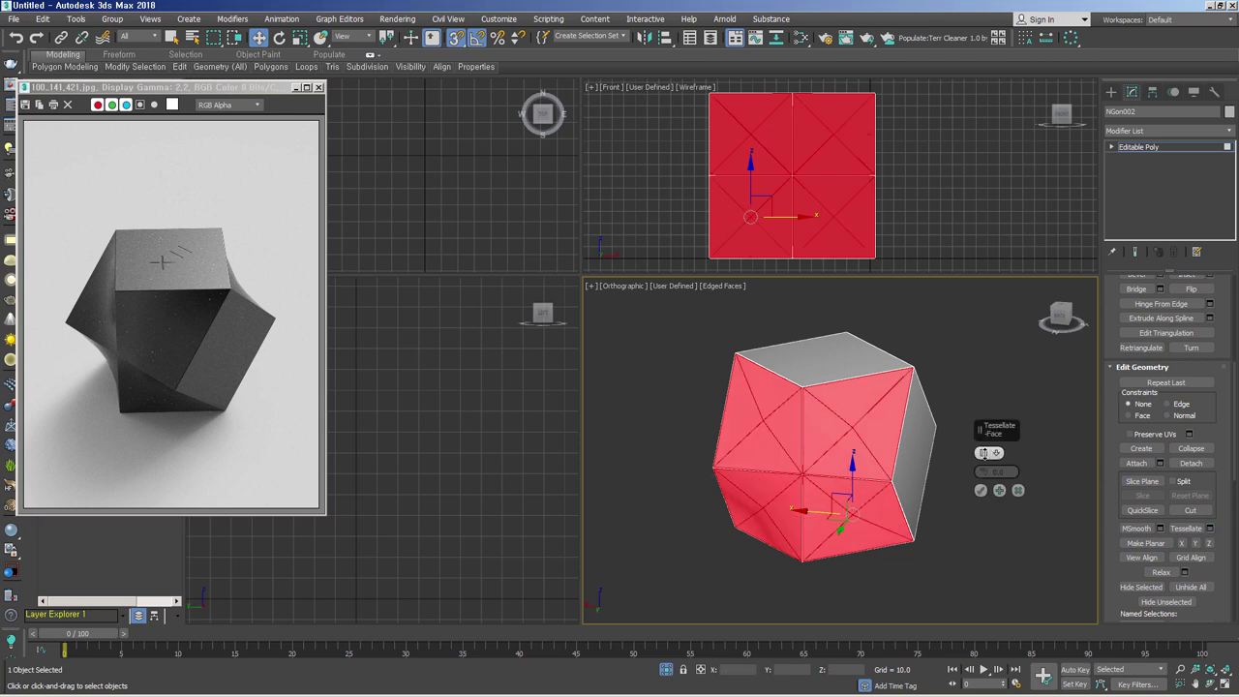
{"action": "left_click", "coordinate": [981, 490]}
{"action": "mouse_move", "coordinate": [903, 511]}
{"action": "middle_mouse_down", "text": "alt"}
{"action": "mouse_move", "coordinate": [851, 503]}
{"action": "mouse_move", "coordinate": [1026, 505]}
{"action": "mouse_move", "coordinate": [966, 512]}
{"action": "middle_mouse_up", "text": "alt"}
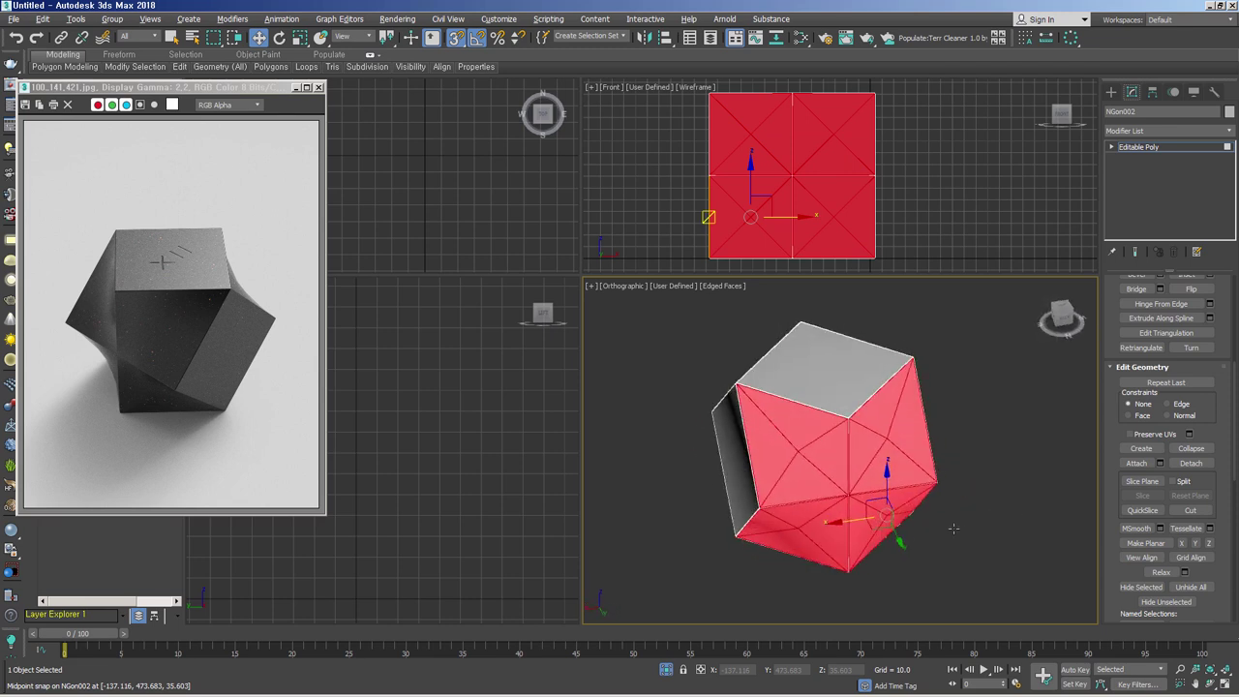
{"action": "left_click_drag", "start_coordinate": [1111, 310], "coordinate": [1114, 648]}
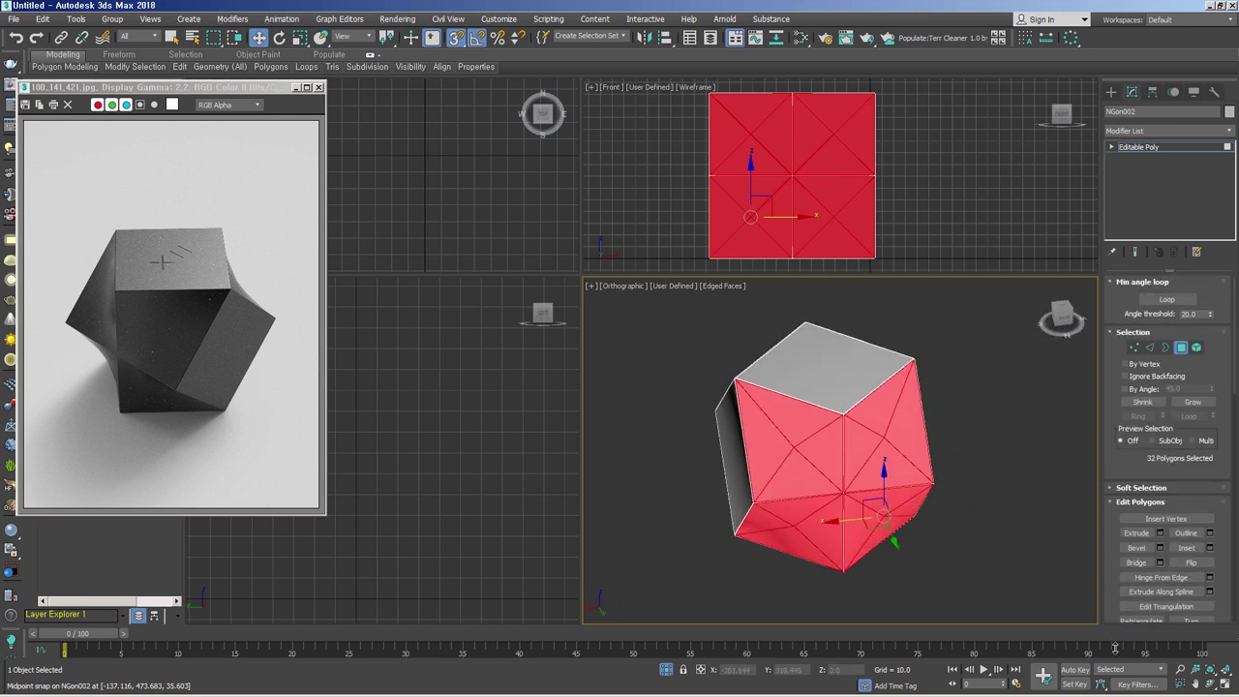
Convert the face selection to the eight new centre vertices.
{"action": "left_click", "coordinate": [1136, 348]}
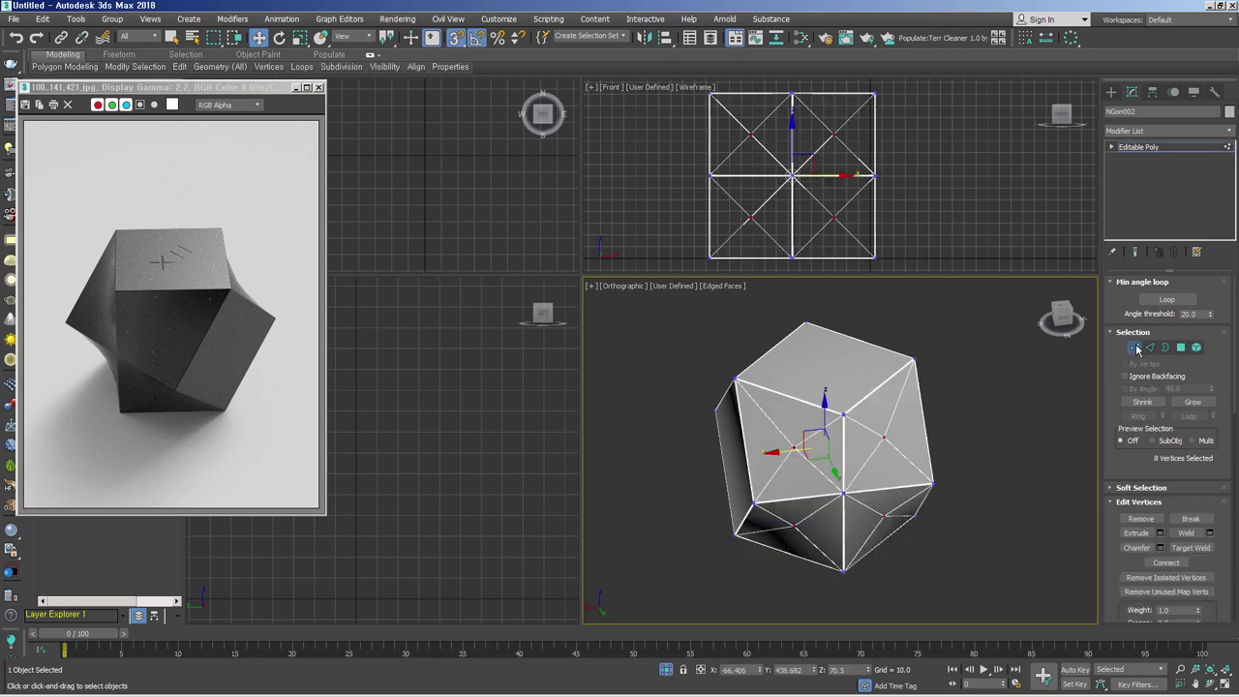
{"action": "left_click", "coordinate": [1180, 347]}
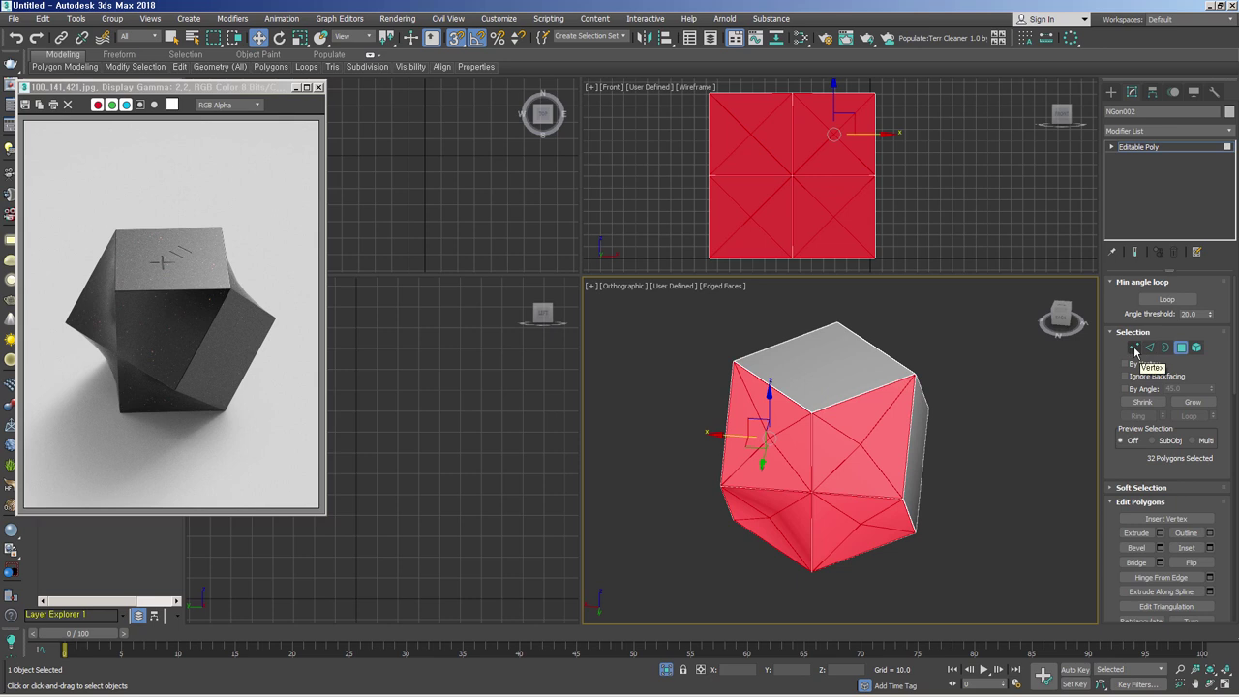
{"action": "left_click", "coordinate": [1134, 348]}
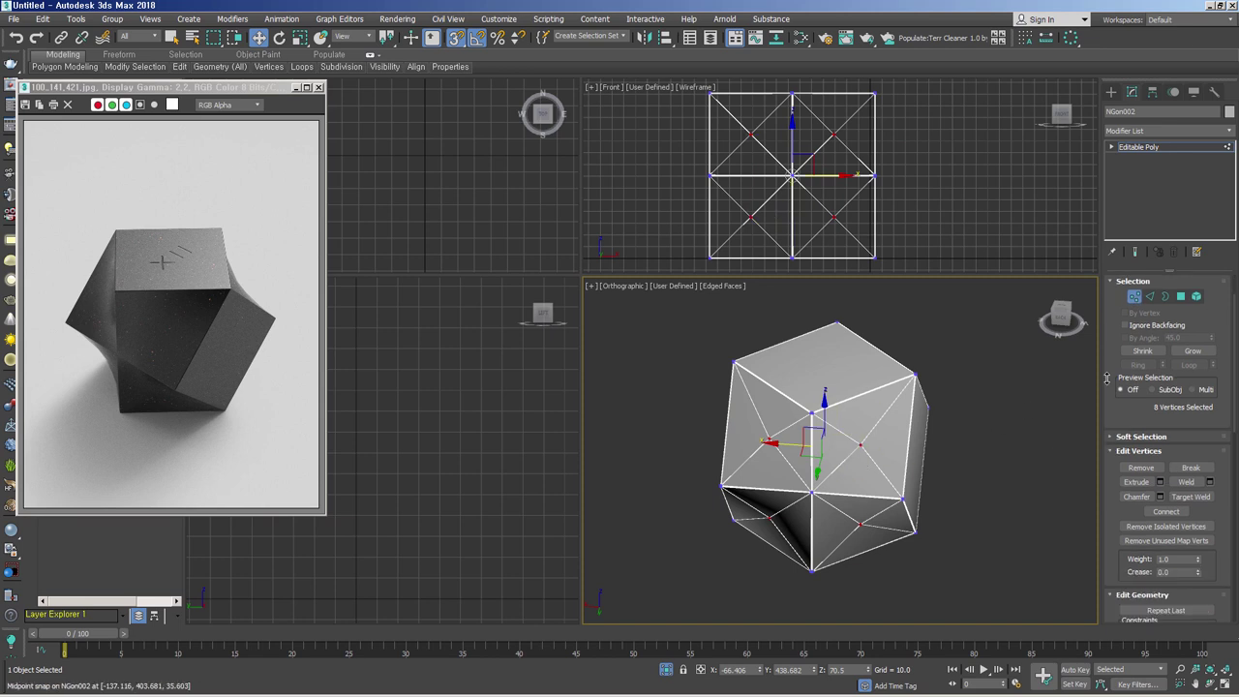
{"action": "left_click", "coordinate": [1172, 130]}
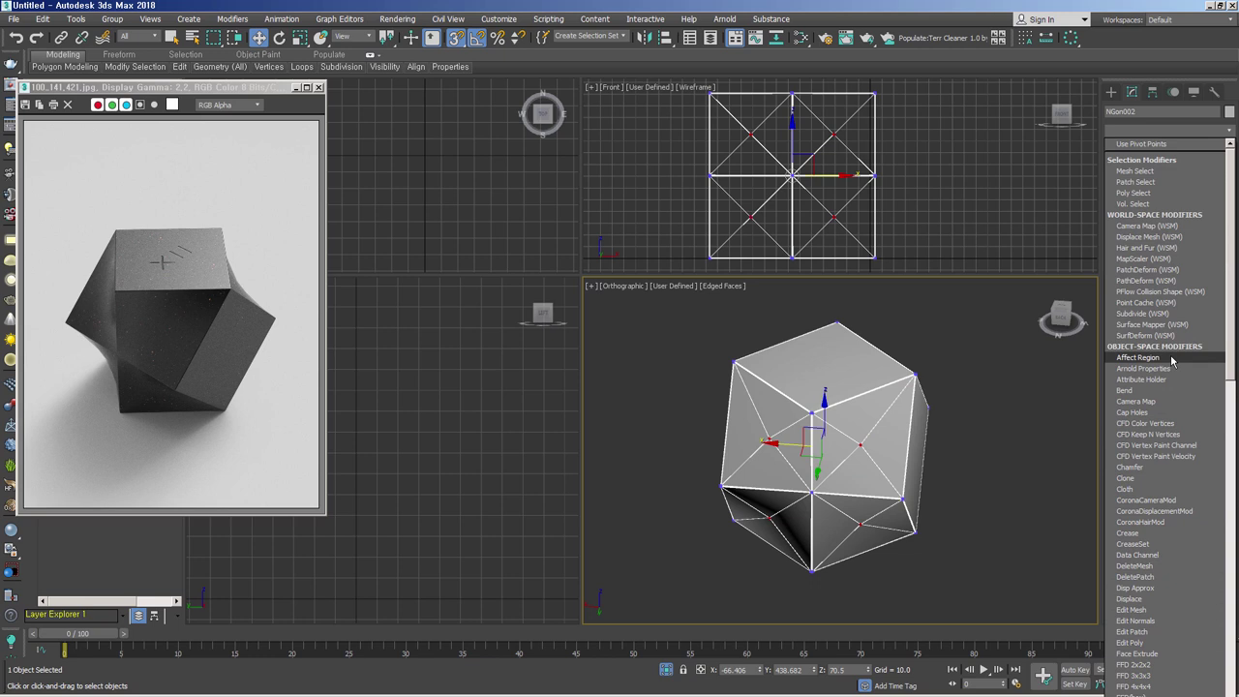
Add a Push modifier to NGon002 and adjust its Push Value, orbiting to inspect.
{"action": "type", "text": "push"}
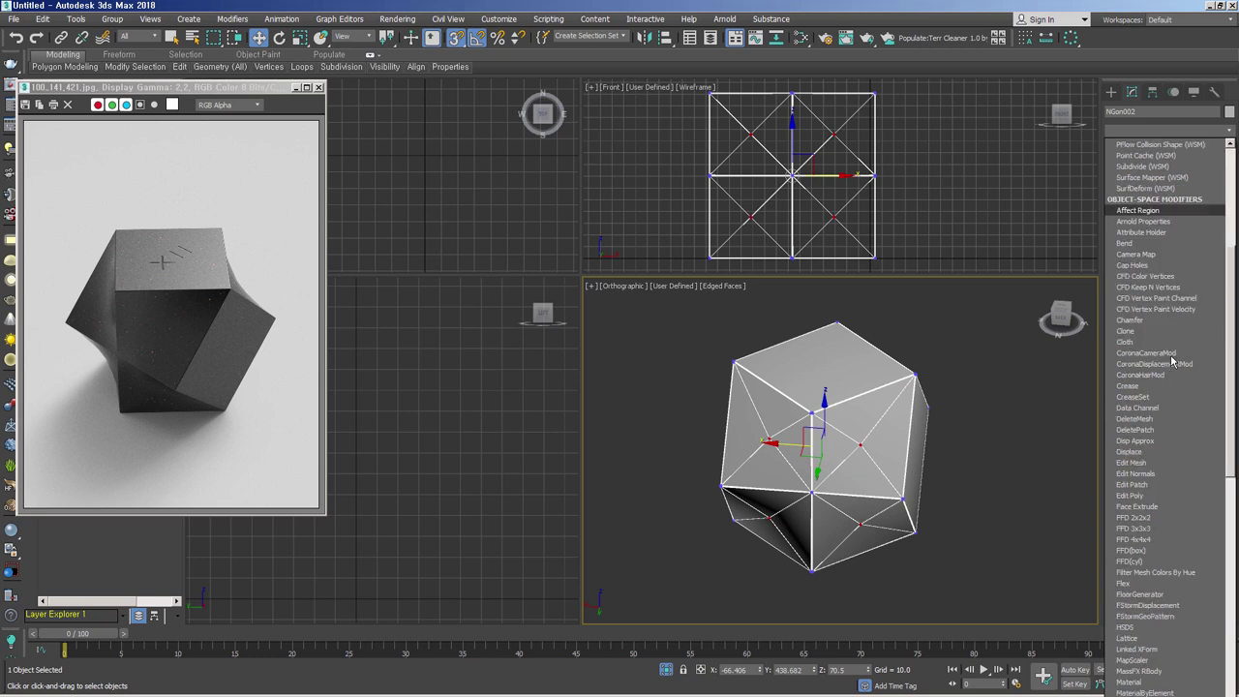
{"action": "key", "text": "Return"}
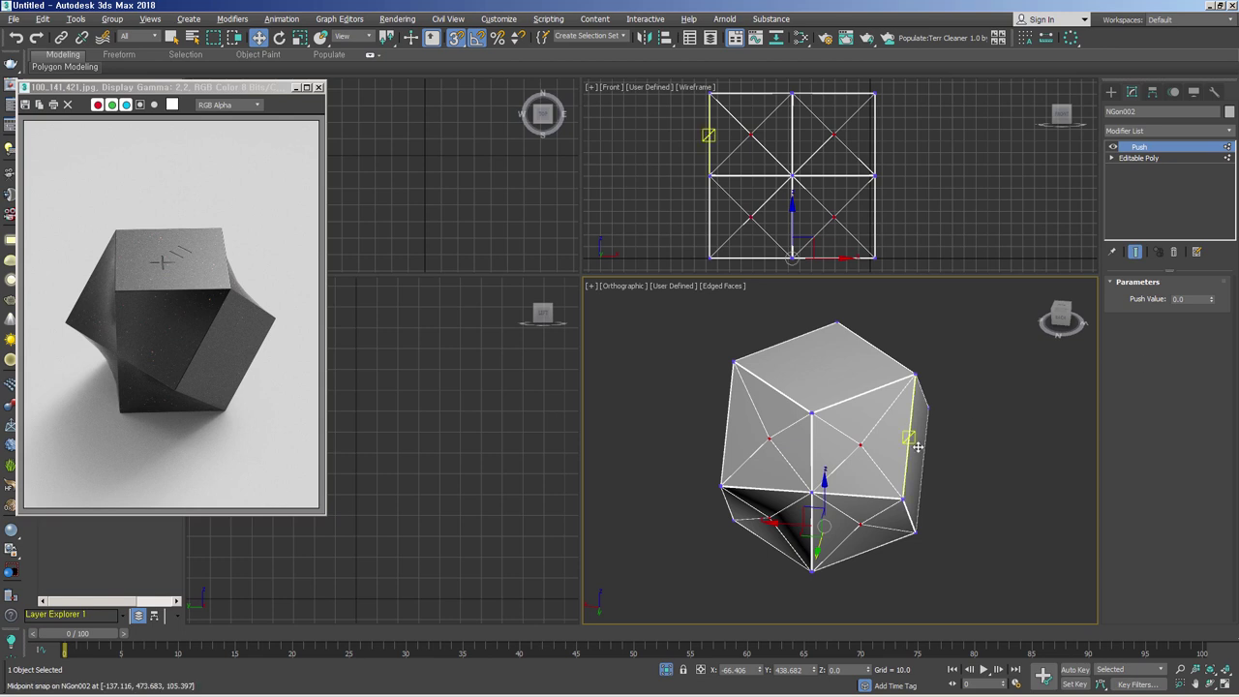
{"action": "middle_click_drag", "start_coordinate": [968, 445], "coordinate": [1179, 311], "text": "alt"}
{"action": "left_click_drag", "start_coordinate": [1214, 308], "coordinate": [58, 343]}
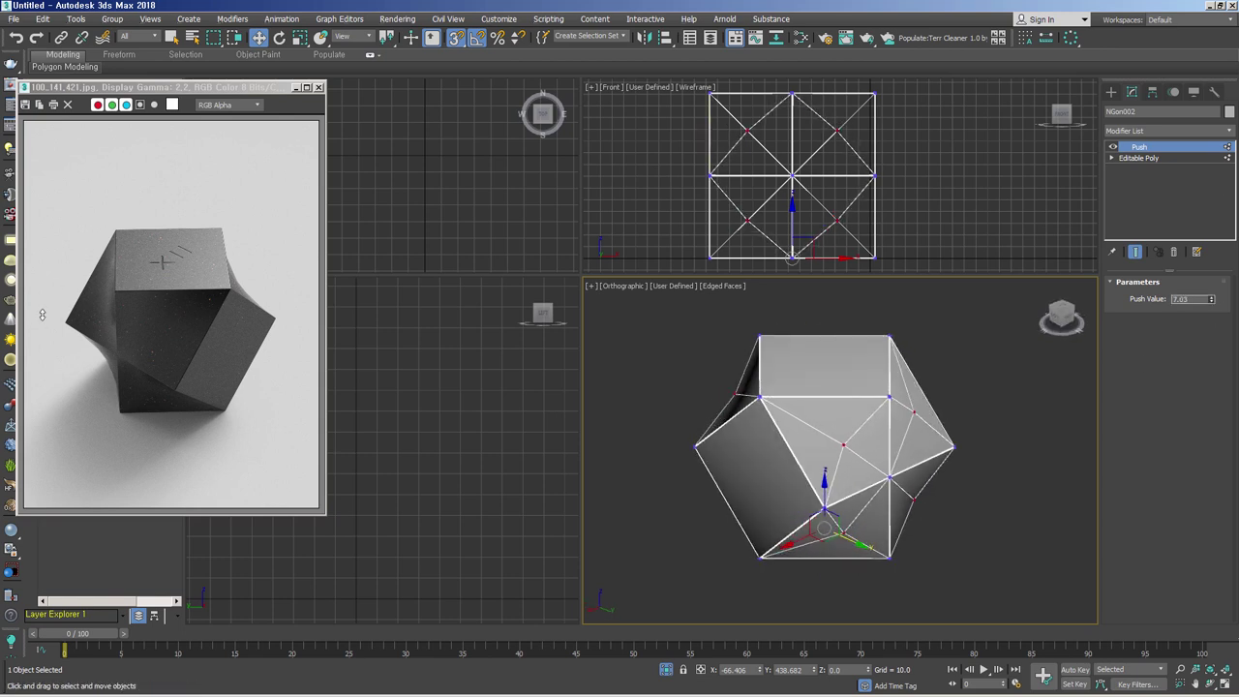
{"action": "mouse_move", "coordinate": [59, 343]}
{"action": "left_mouse_down"}
{"action": "mouse_move", "coordinate": [1152, 304]}
{"action": "mouse_move", "coordinate": [1146, 289]}
{"action": "left_mouse_up"}
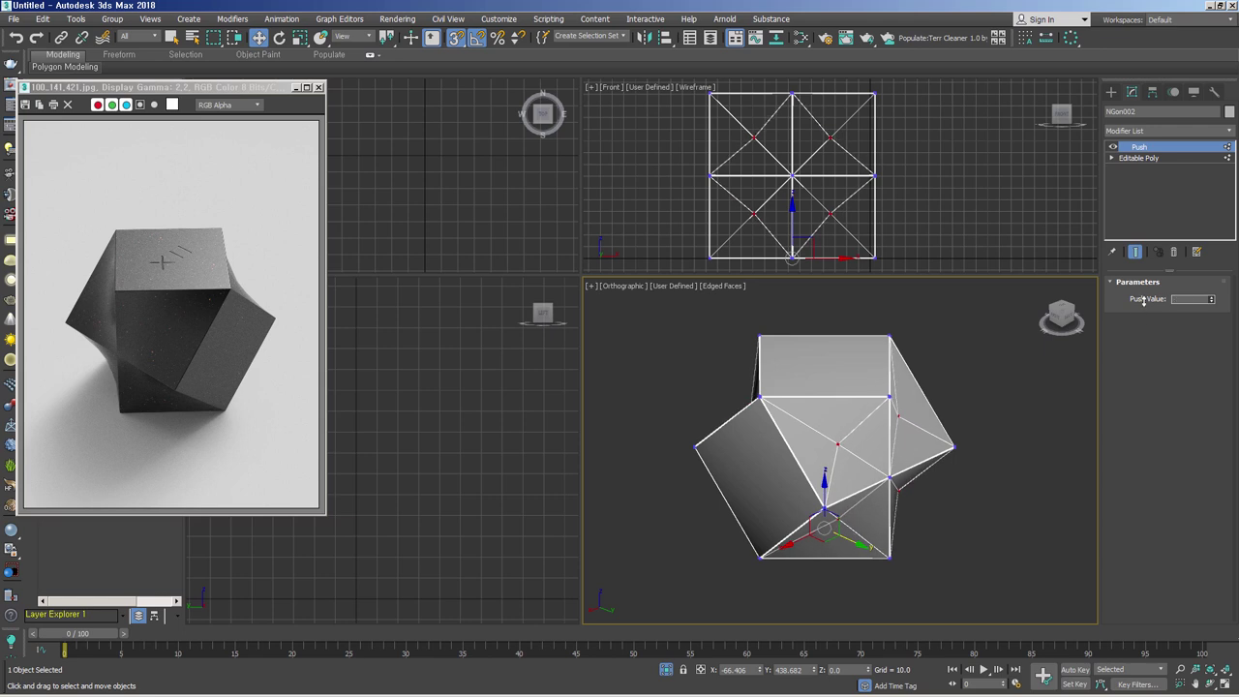
{"action": "mouse_move", "coordinate": [1028, 499]}
{"action": "middle_mouse_down", "text": "alt"}
{"action": "mouse_move", "coordinate": [882, 468]}
{"action": "mouse_move", "coordinate": [1005, 485]}
{"action": "middle_mouse_up", "text": "alt"}
Delete the Push modifier, then apply MSmooth once to the whole Editable Poly.
{"action": "key", "text": "Delete"}
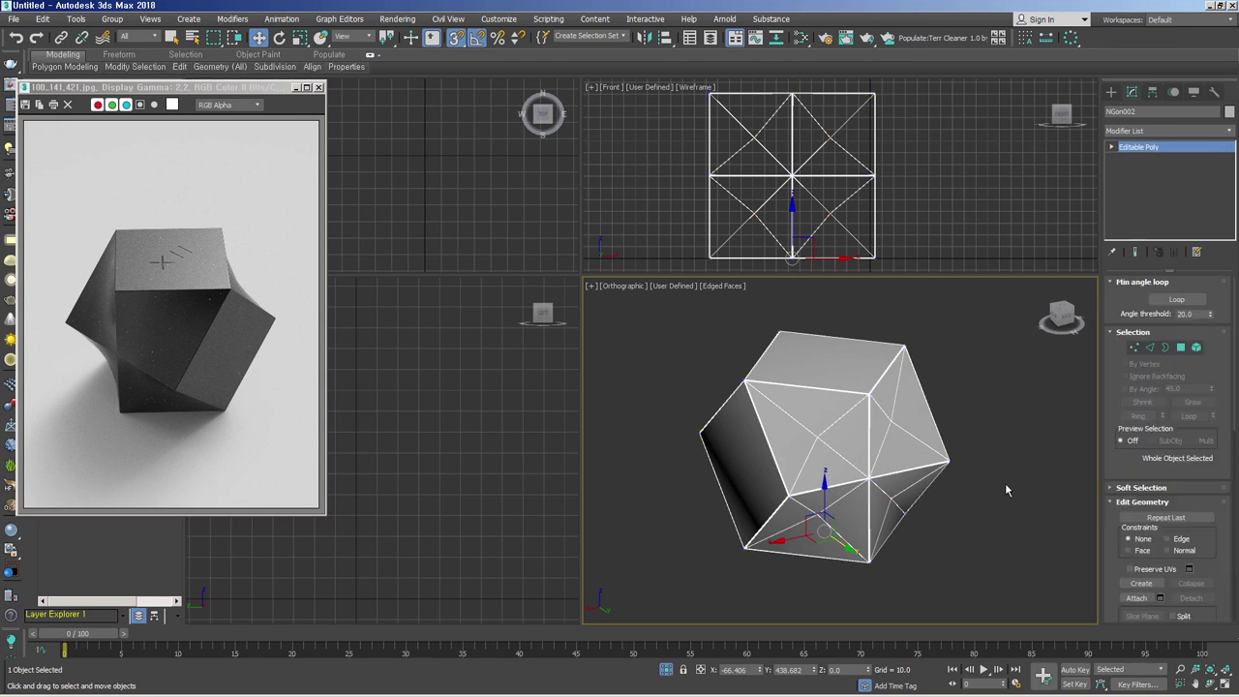
{"action": "left_click", "coordinate": [1181, 348]}
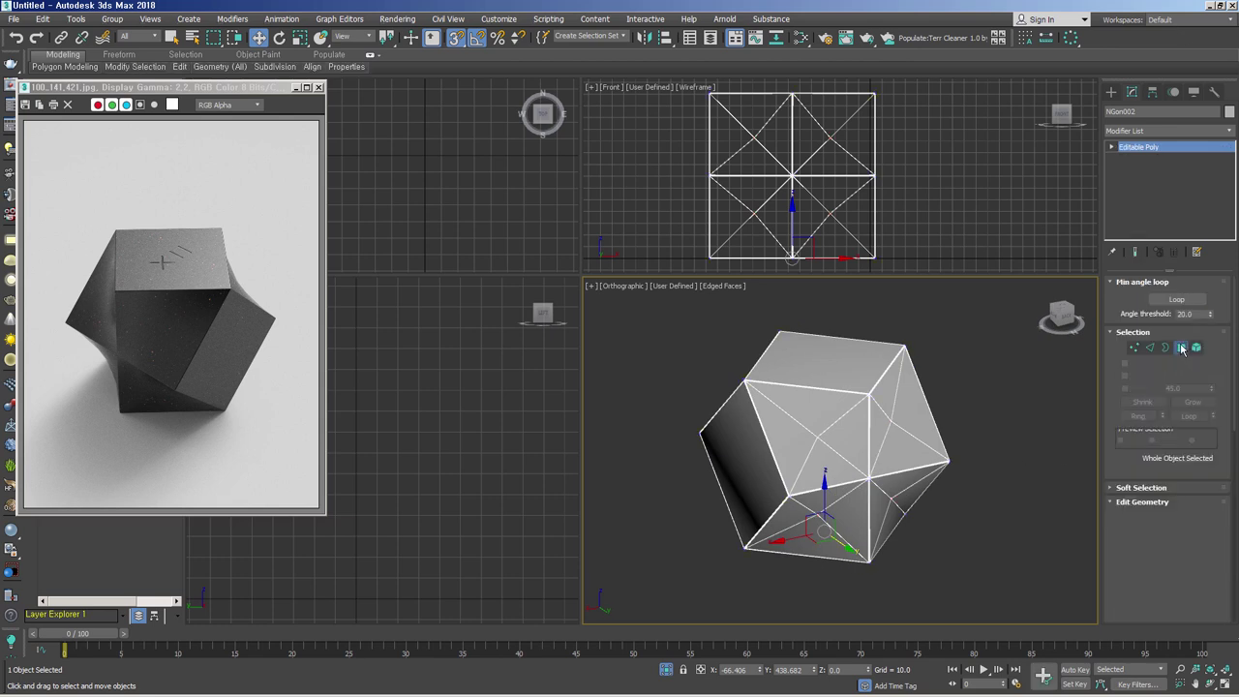
{"action": "left_click", "coordinate": [1135, 348]}
{"action": "left_click_drag", "start_coordinate": [1137, 466], "coordinate": [1160, 150]}
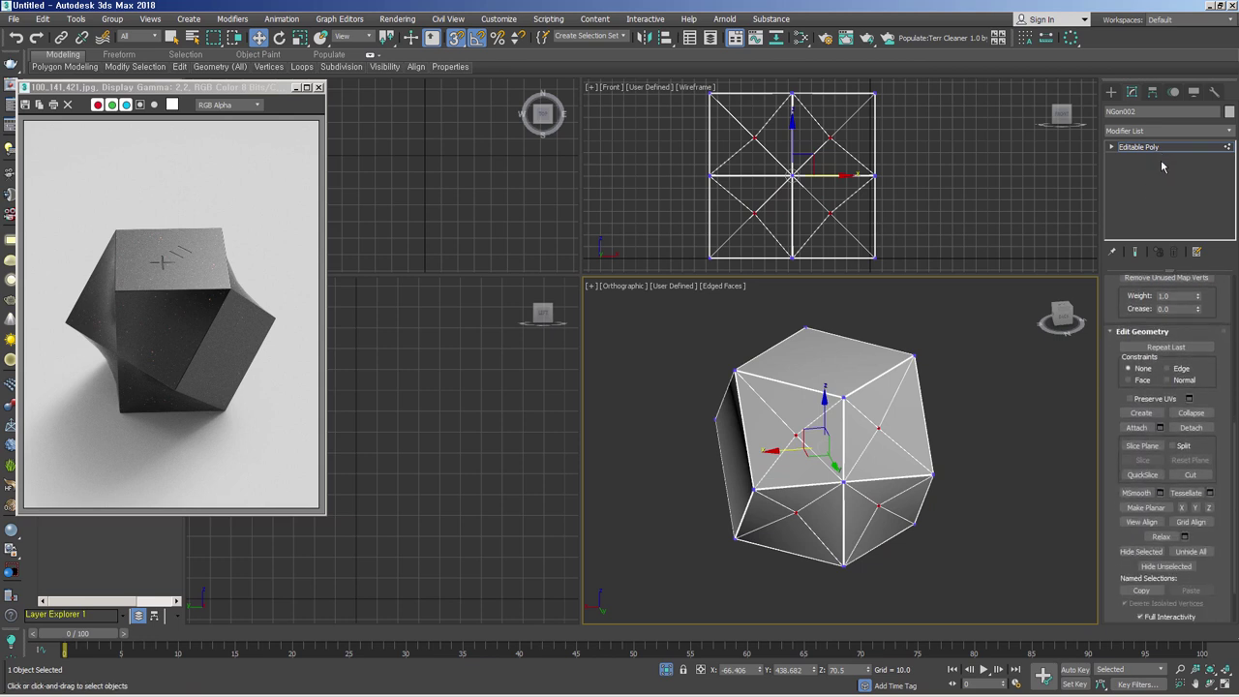
{"action": "left_click", "coordinate": [1136, 493]}
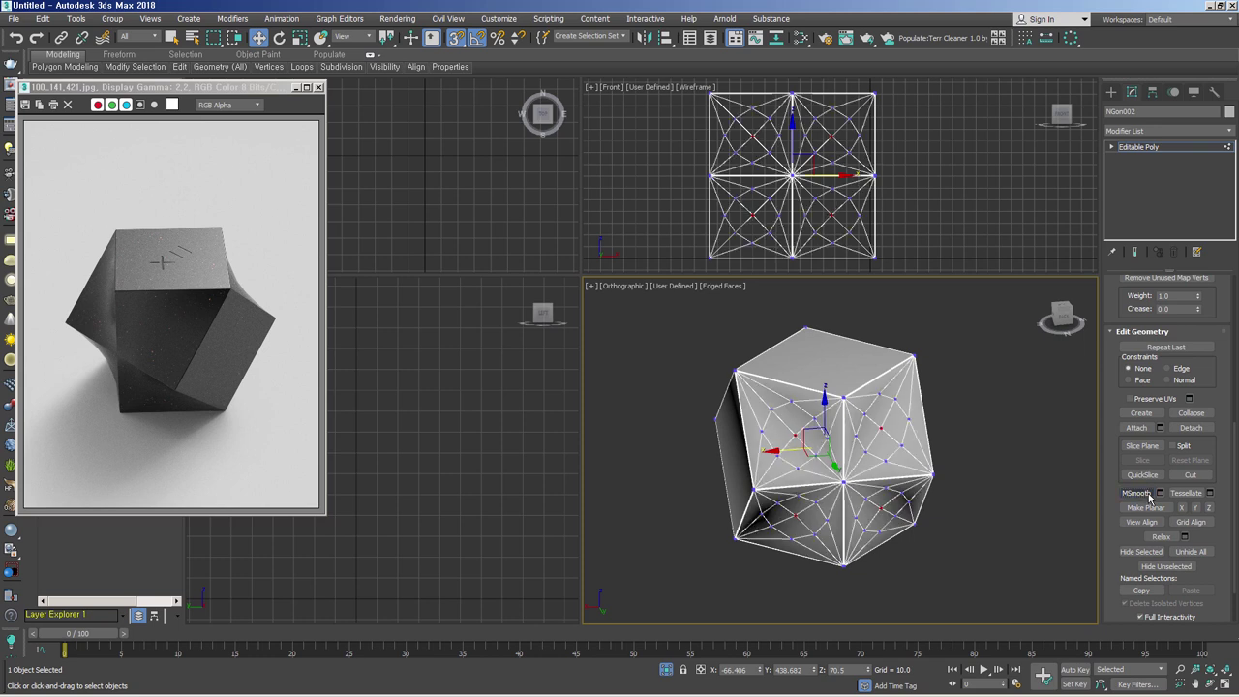
{"action": "mouse_move", "coordinate": [917, 543]}
{"action": "middle_mouse_down", "text": "alt"}
{"action": "mouse_move", "coordinate": [928, 510]}
{"action": "mouse_move", "coordinate": [933, 525]}
{"action": "mouse_move", "coordinate": [987, 504]}
{"action": "middle_mouse_up", "text": "alt"}
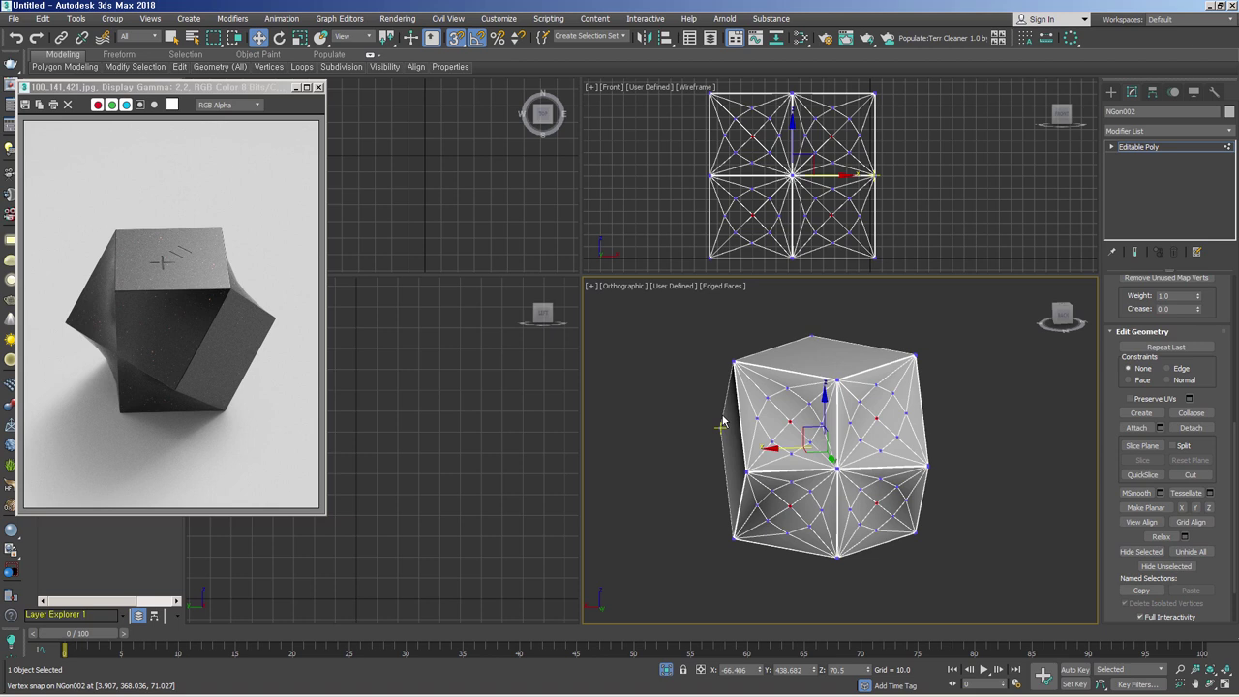
{"action": "mouse_move", "coordinate": [722, 423]}
{"action": "middle_mouse_down", "text": "alt"}
{"action": "mouse_move", "coordinate": [1051, 467]}
{"action": "mouse_move", "coordinate": [1177, 245]}
{"action": "middle_mouse_up", "text": "alt"}
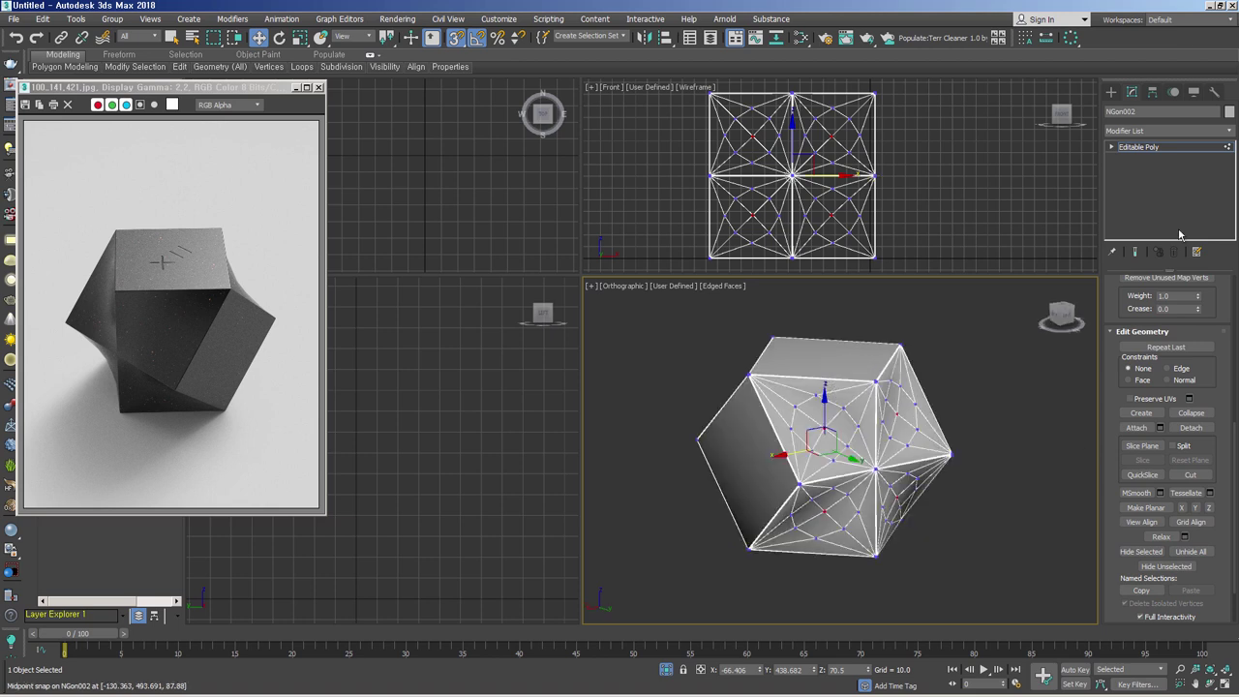
At Edge level, connect the cube's top edge to add a new edge.
{"action": "left_click", "coordinate": [1112, 148]}
{"action": "left_click", "coordinate": [1133, 169]}
{"action": "middle_click_drag", "start_coordinate": [880, 415], "coordinate": [883, 396], "text": "alt"}
{"action": "key", "text": "ctrl+shift+z"}
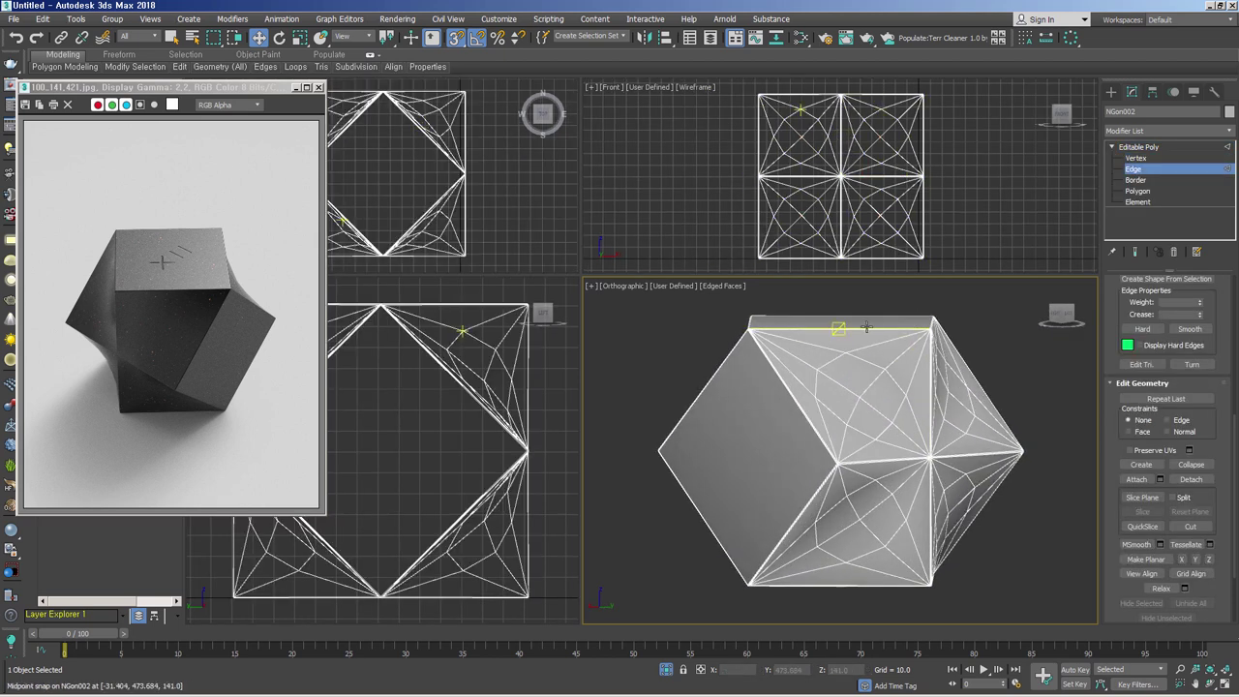
{"action": "middle_click_drag", "start_coordinate": [852, 336], "coordinate": [868, 358]}
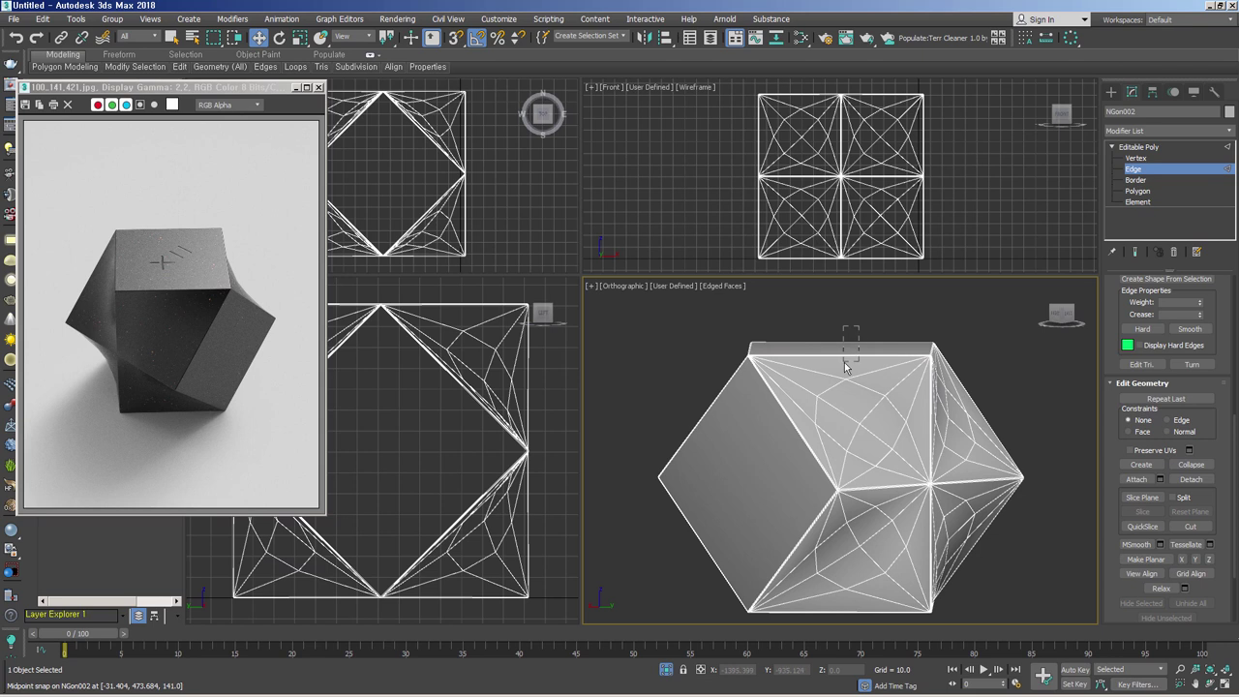
{"action": "left_click_drag", "start_coordinate": [857, 328], "coordinate": [843, 365]}
{"action": "middle_click_drag", "start_coordinate": [842, 365], "coordinate": [892, 453], "text": "alt"}
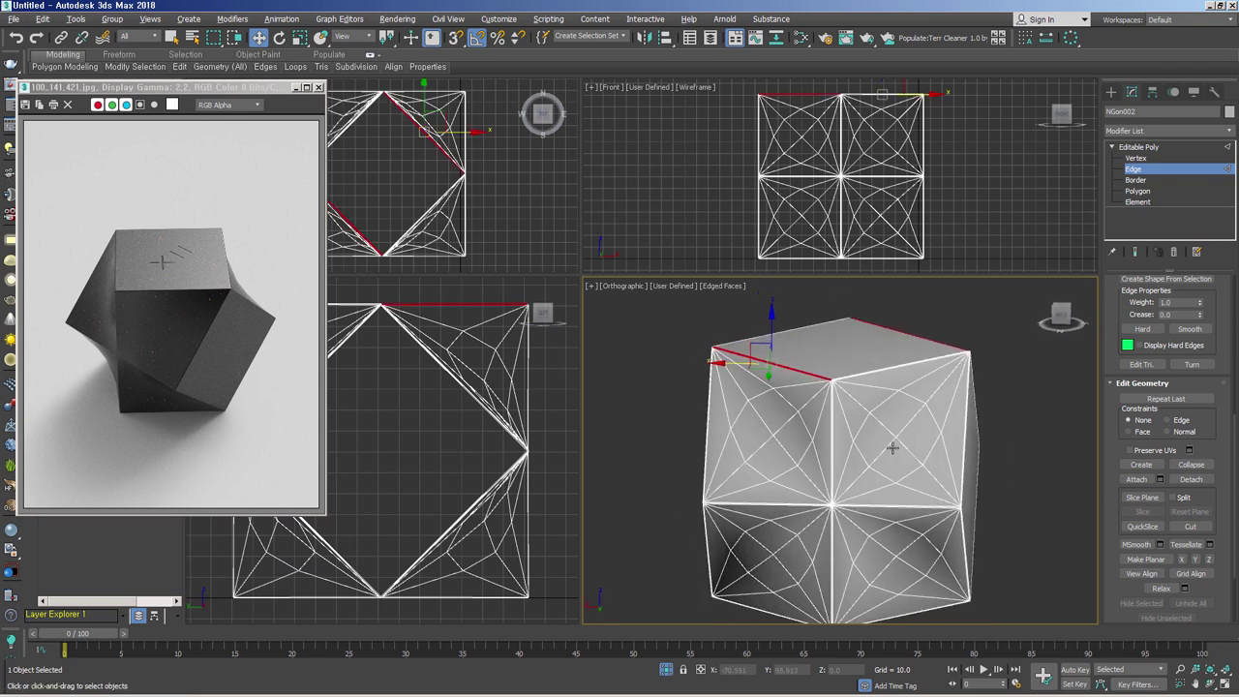
{"action": "key", "text": "ctrl+z"}
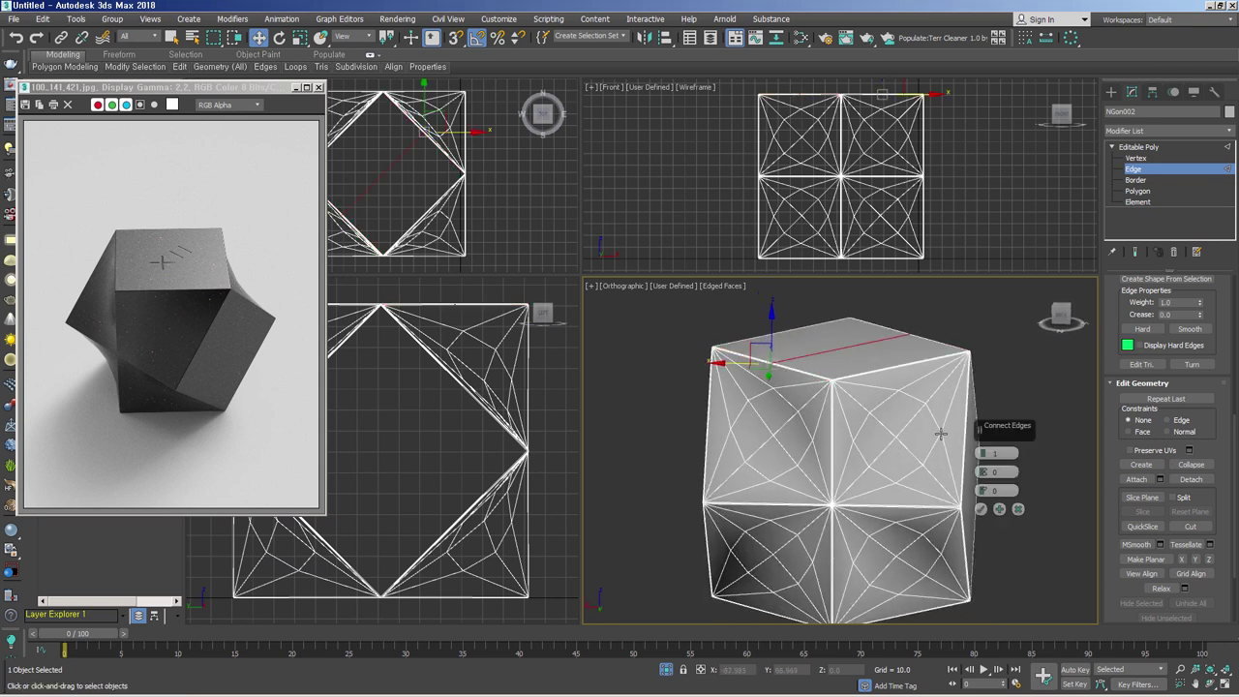
{"action": "middle_click_drag", "start_coordinate": [978, 507], "coordinate": [847, 331], "text": "alt"}
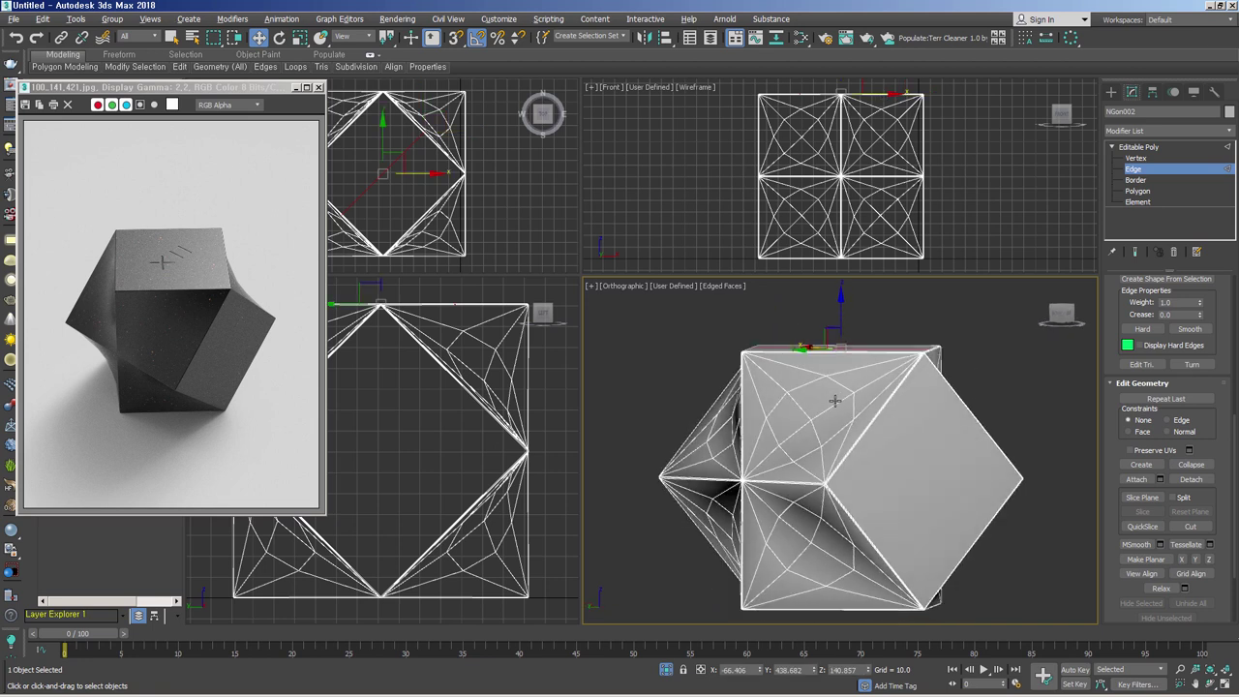
{"action": "left_click", "coordinate": [848, 331]}
{"action": "left_click", "coordinate": [837, 359]}
{"action": "key", "text": "ctrl+shift+e"}
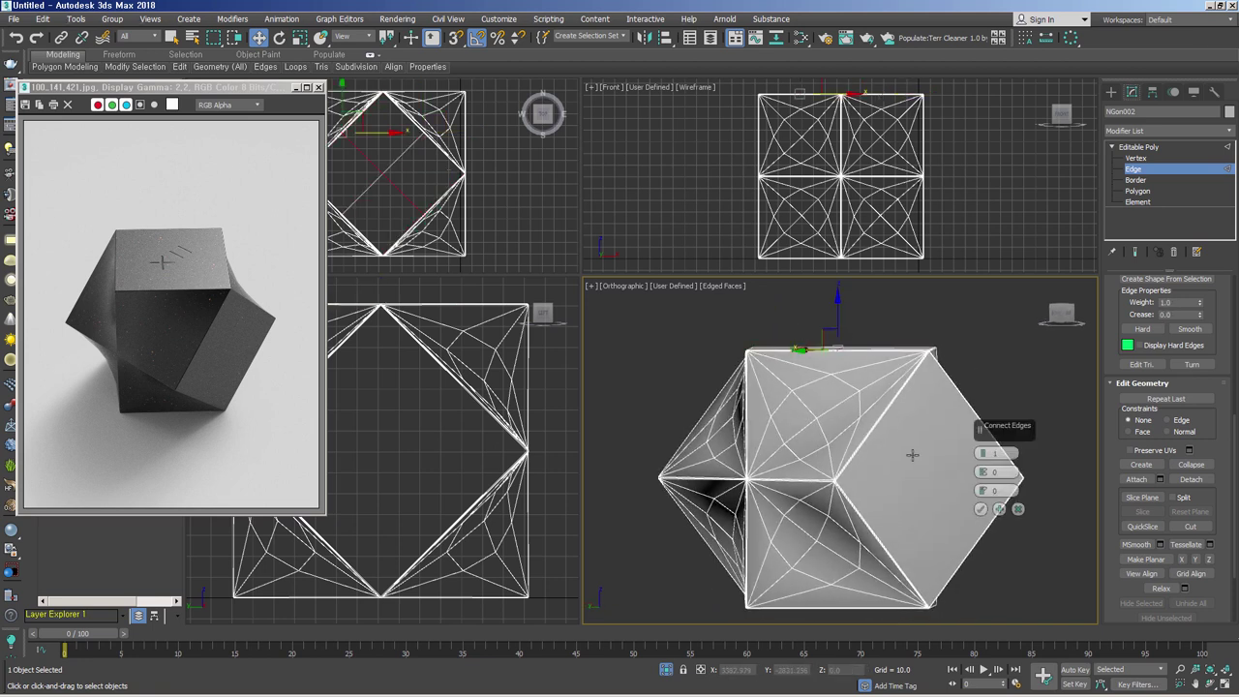
{"action": "left_click", "coordinate": [981, 510]}
Connect the left vertical and bottom edges, then add a diagonal across the next face.
{"action": "mouse_move", "coordinate": [981, 510]}
{"action": "middle_mouse_down", "text": "alt"}
{"action": "mouse_move", "coordinate": [948, 532]}
{"action": "mouse_move", "coordinate": [1064, 544]}
{"action": "mouse_move", "coordinate": [1029, 527]}
{"action": "mouse_move", "coordinate": [985, 466]}
{"action": "mouse_move", "coordinate": [745, 463]}
{"action": "middle_mouse_up", "text": "alt"}
{"action": "left_click", "coordinate": [713, 441]}
{"action": "key", "text": "ctrl+shift+e"}
{"action": "left_click", "coordinate": [980, 509]}
{"action": "mouse_move", "coordinate": [980, 509]}
{"action": "middle_mouse_down", "text": "alt"}
{"action": "mouse_move", "coordinate": [1018, 508]}
{"action": "mouse_move", "coordinate": [876, 592]}
{"action": "middle_mouse_up", "text": "alt"}
{"action": "left_click", "coordinate": [811, 571]}
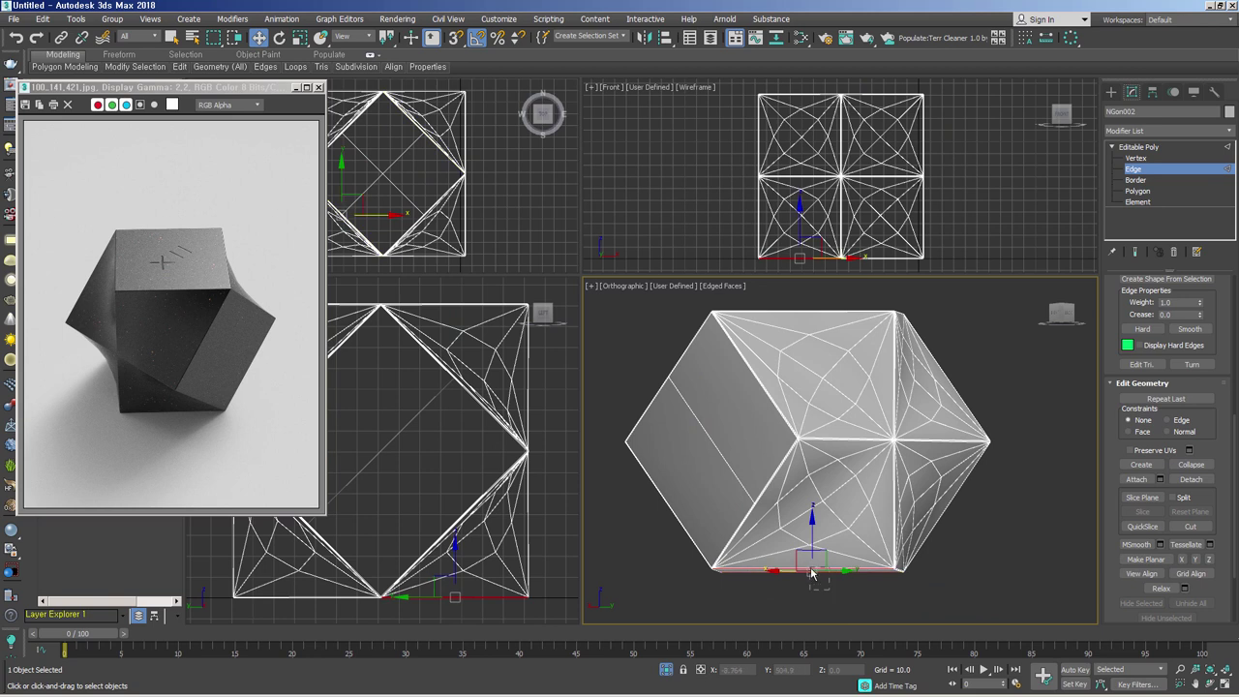
{"action": "key", "text": "ctrl+shift+e"}
{"action": "left_click", "coordinate": [980, 509]}
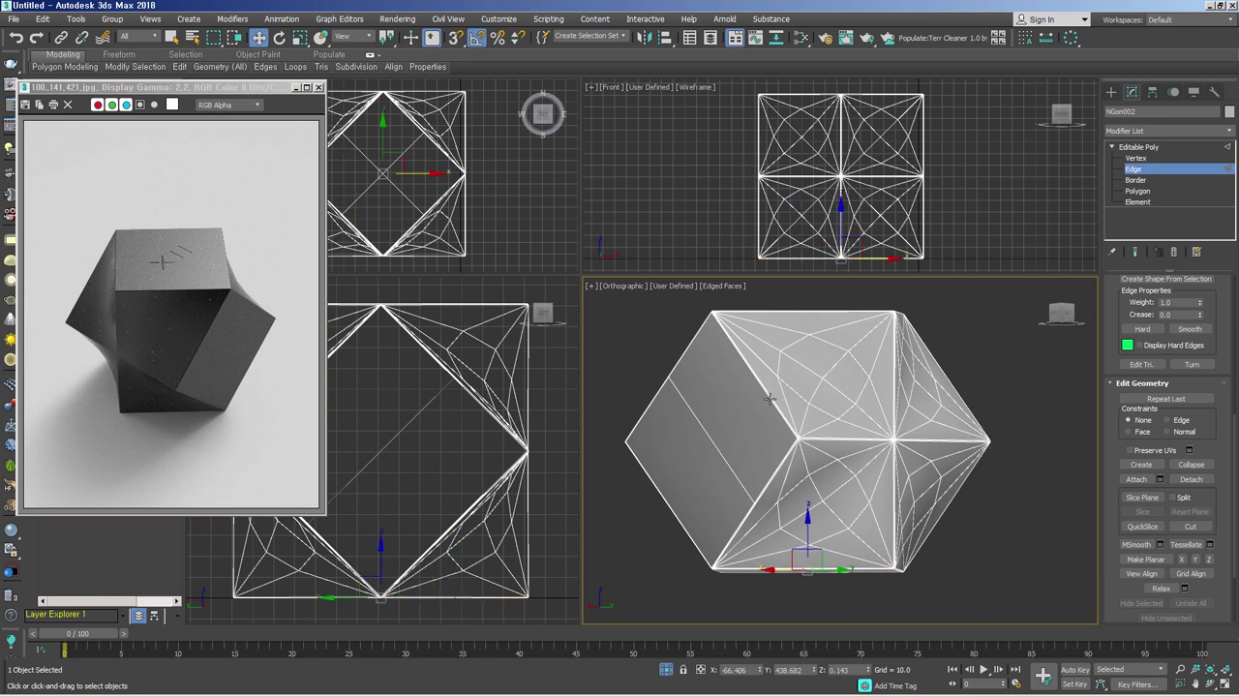
{"action": "mouse_move", "coordinate": [985, 511]}
{"action": "middle_mouse_down", "text": "alt"}
{"action": "mouse_move", "coordinate": [900, 484]}
{"action": "mouse_move", "coordinate": [852, 435]}
{"action": "mouse_move", "coordinate": [872, 472]}
{"action": "mouse_move", "coordinate": [1106, 225]}
{"action": "middle_mouse_up", "text": "alt"}
{"action": "left_click", "coordinate": [901, 484], "text": "ctrl"}
{"action": "key", "text": "ctrl+shift+e"}
{"action": "left_click", "coordinate": [981, 509]}
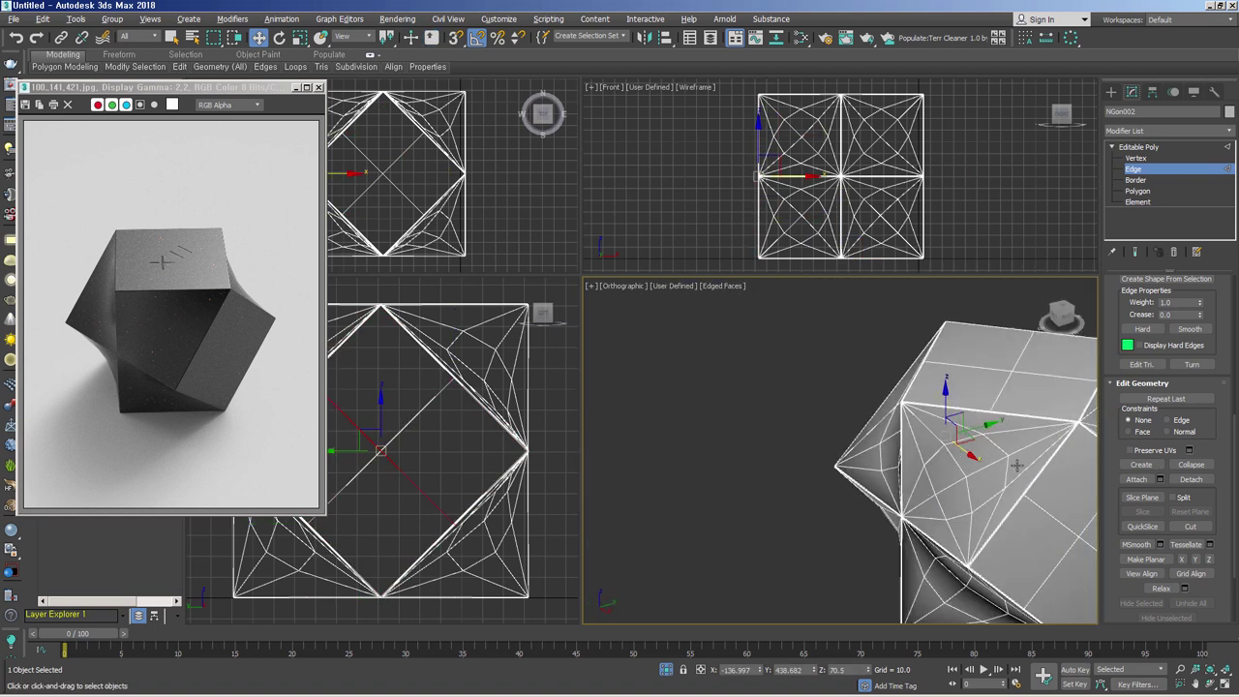
At Vertex level, select the four corner vertices of one face.
{"action": "left_click", "coordinate": [1136, 158]}
{"action": "mouse_move", "coordinate": [872, 455]}
{"action": "middle_mouse_down", "text": "alt"}
{"action": "mouse_move", "coordinate": [902, 428]}
{"action": "mouse_move", "coordinate": [979, 467]}
{"action": "middle_mouse_up", "text": "alt"}
{"action": "left_click", "coordinate": [865, 390]}
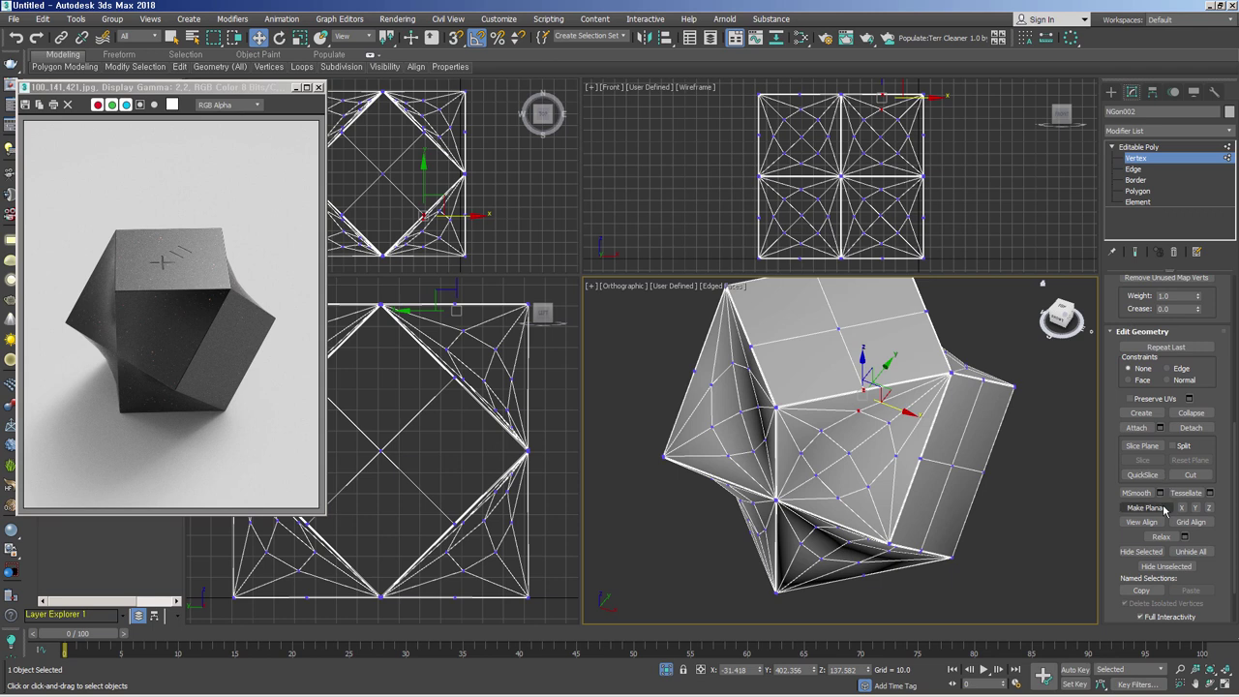
{"action": "scroll", "coordinate": [1213, 357], "scroll_direction": "up", "scroll_amount": 5}
{"action": "middle_click_drag", "start_coordinate": [841, 447], "coordinate": [851, 441], "text": "alt"}
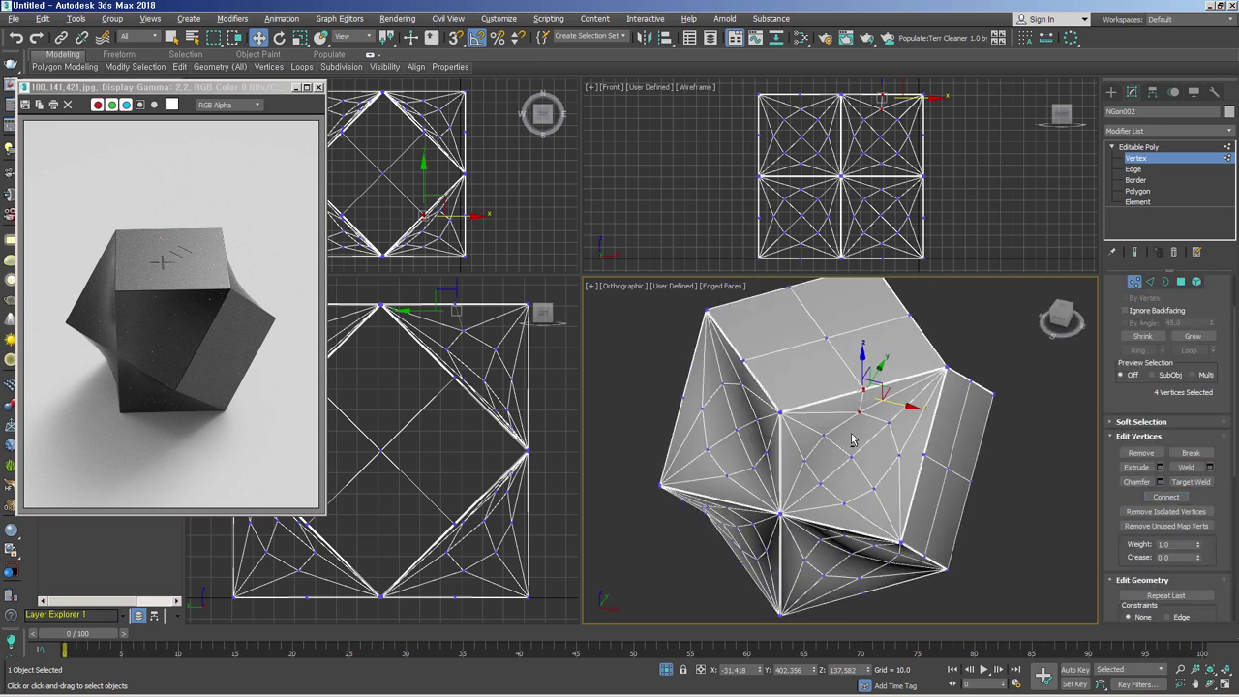
{"action": "left_click", "coordinate": [748, 392]}
{"action": "left_click_drag", "start_coordinate": [748, 378], "coordinate": [734, 353]}
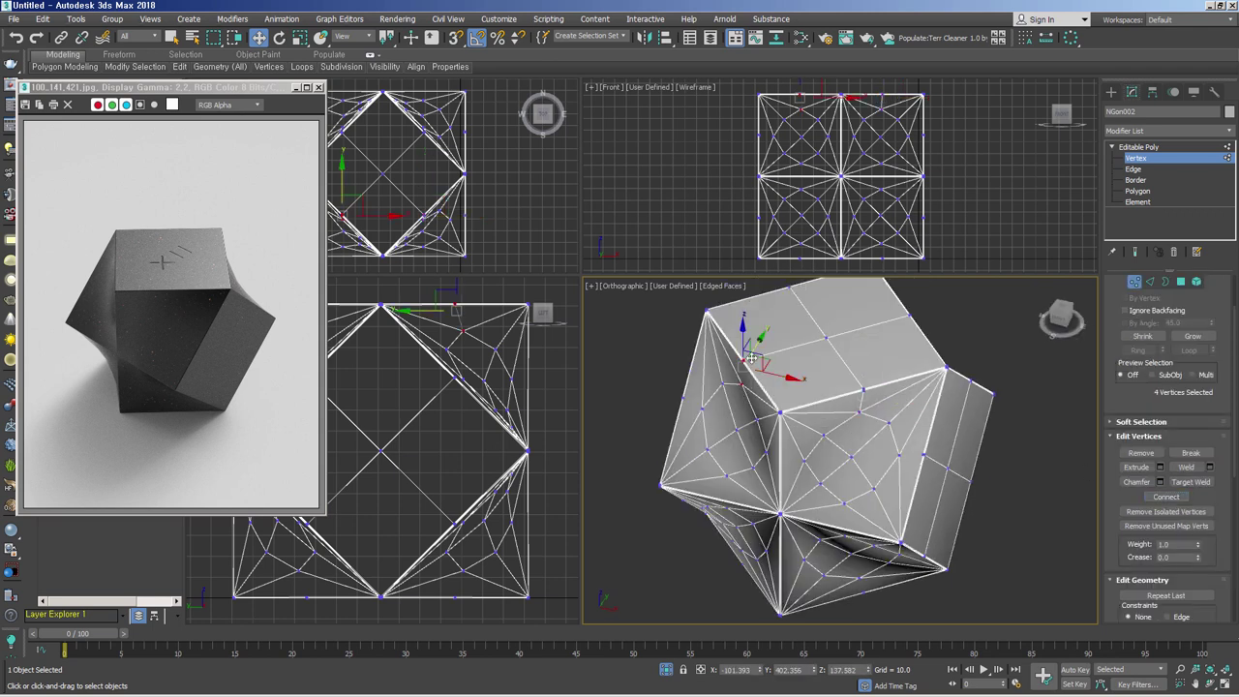
{"action": "middle_click_drag", "start_coordinate": [753, 426], "coordinate": [724, 516], "text": "alt"}
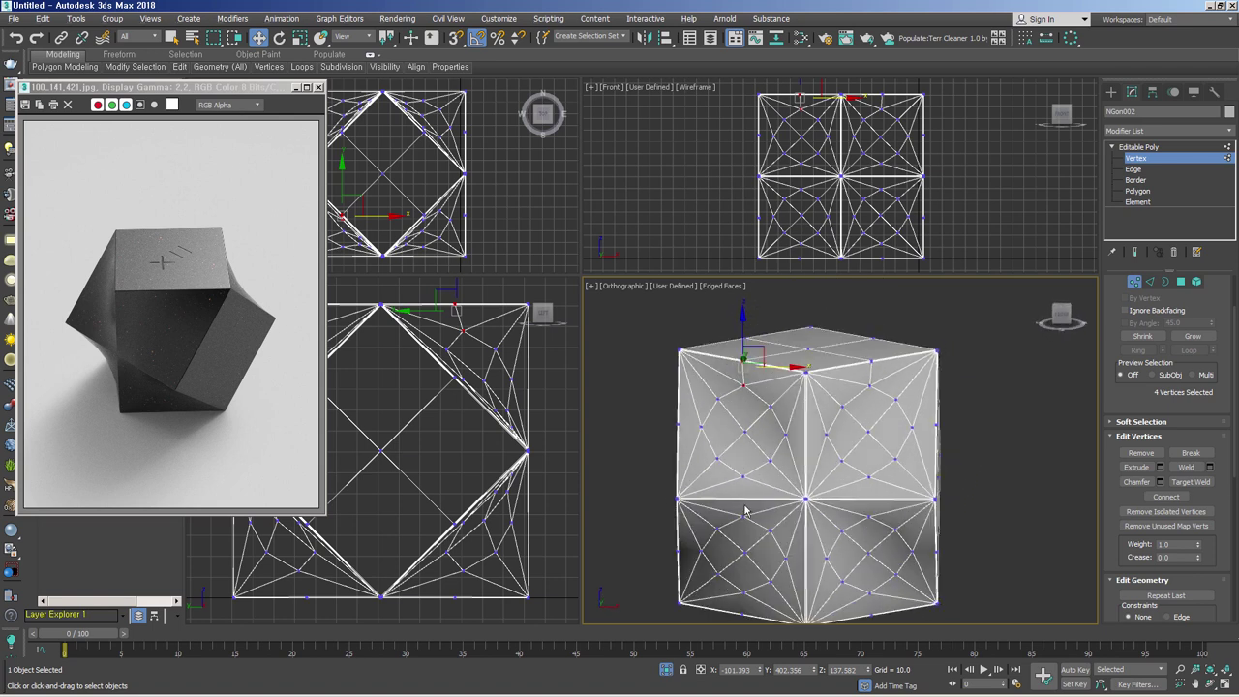
Switch to Edge level and select edges along the seam.
{"action": "key", "text": "2"}
{"action": "scroll", "coordinate": [745, 511], "scroll_direction": "up", "scroll_amount": 4}
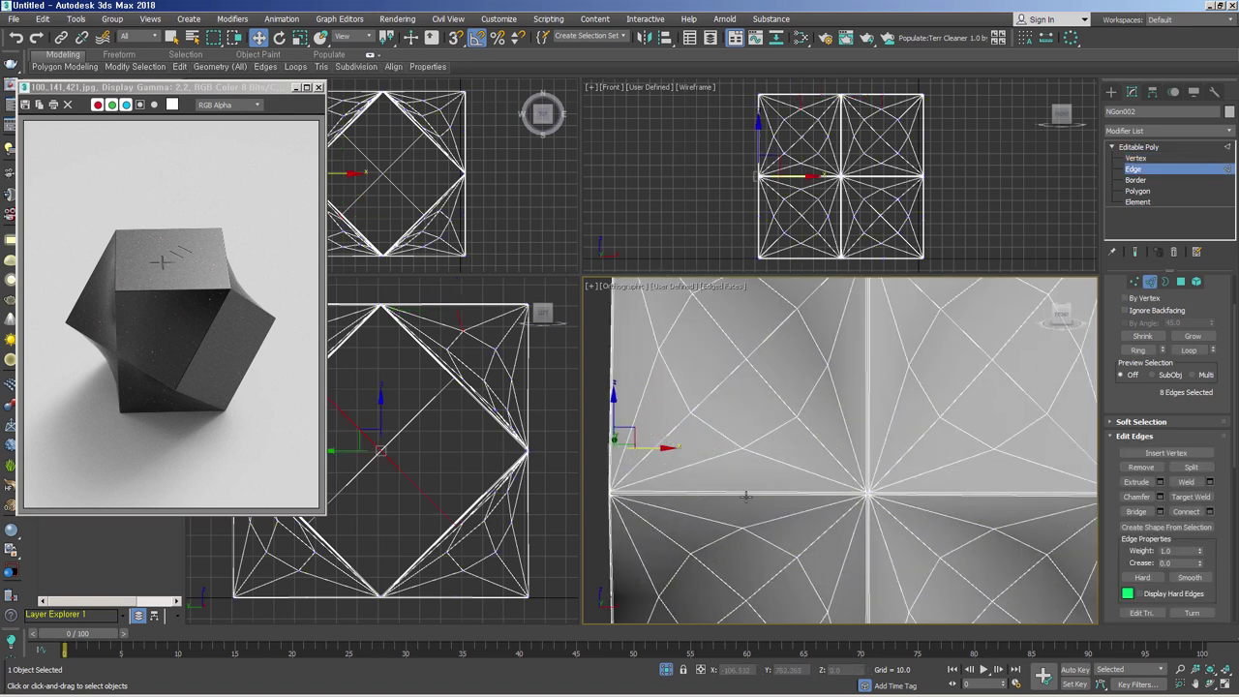
{"action": "left_click", "coordinate": [752, 501]}
{"action": "middle_click_drag", "start_coordinate": [788, 511], "coordinate": [879, 518], "text": "alt"}
{"action": "key", "text": "ctrl+z"}
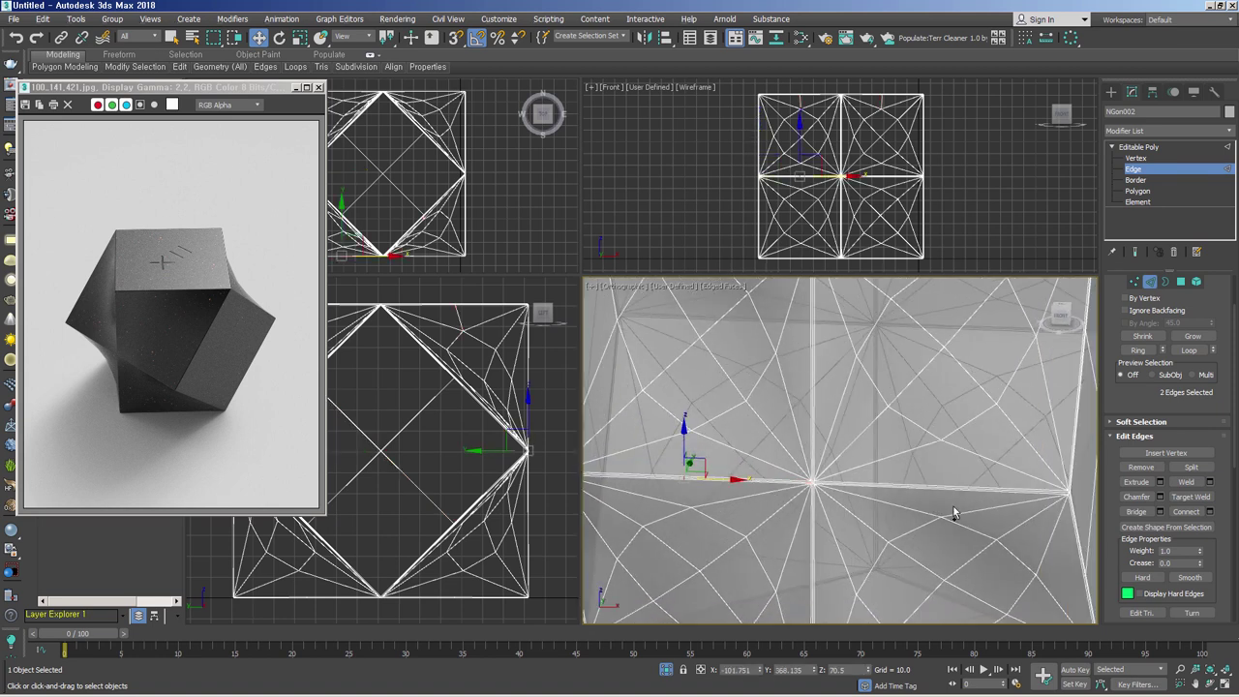
{"action": "left_click", "coordinate": [948, 495]}
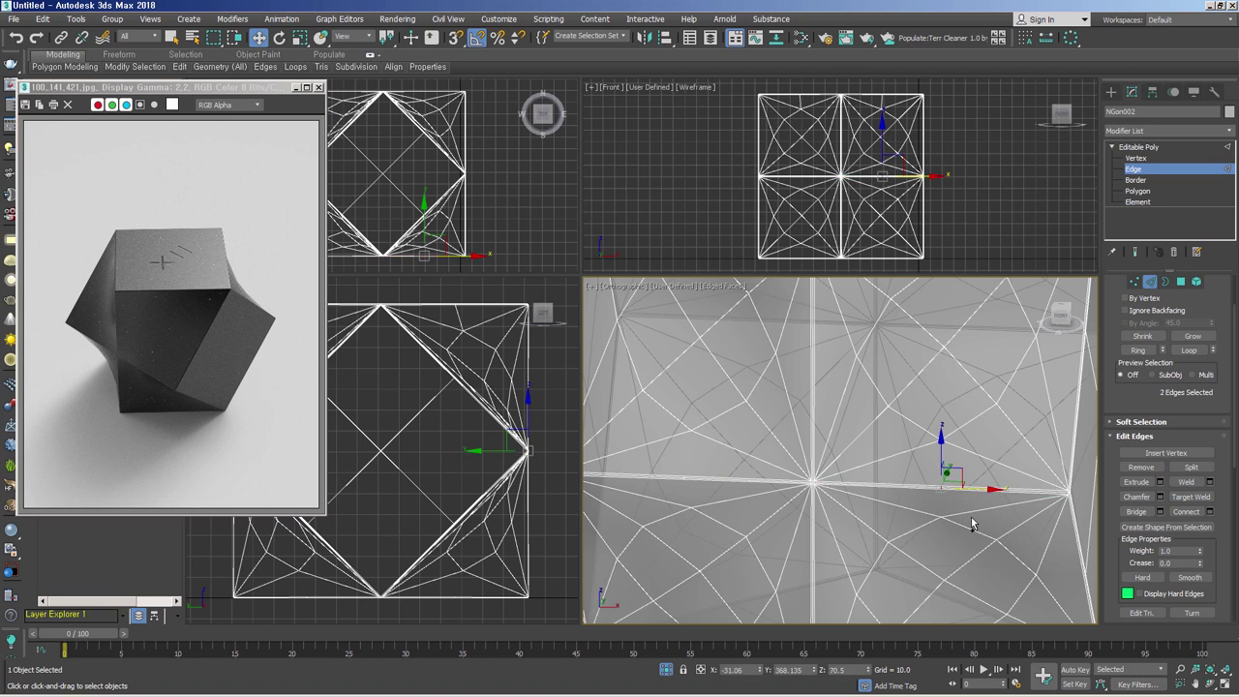
Back at Vertex level, box-select vertex groups along the seam and face.
{"action": "key", "text": "1"}
{"action": "left_click_drag", "start_coordinate": [672, 418], "coordinate": [716, 518]}
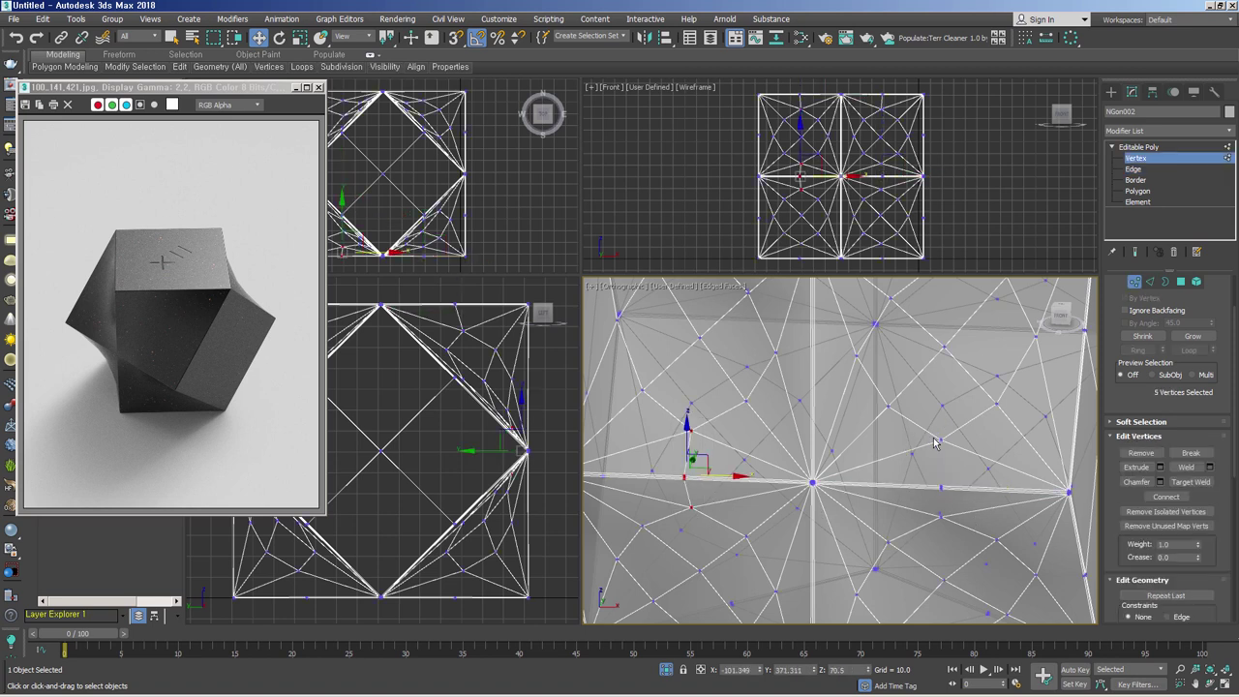
{"action": "left_click_drag", "start_coordinate": [935, 438], "coordinate": [953, 530]}
{"action": "mouse_move", "coordinate": [832, 507]}
{"action": "middle_mouse_down", "text": "alt"}
{"action": "mouse_move", "coordinate": [847, 511]}
{"action": "mouse_move", "coordinate": [828, 484]}
{"action": "middle_mouse_up", "text": "alt"}
{"action": "scroll", "coordinate": [847, 511], "scroll_direction": "down", "scroll_amount": 3}
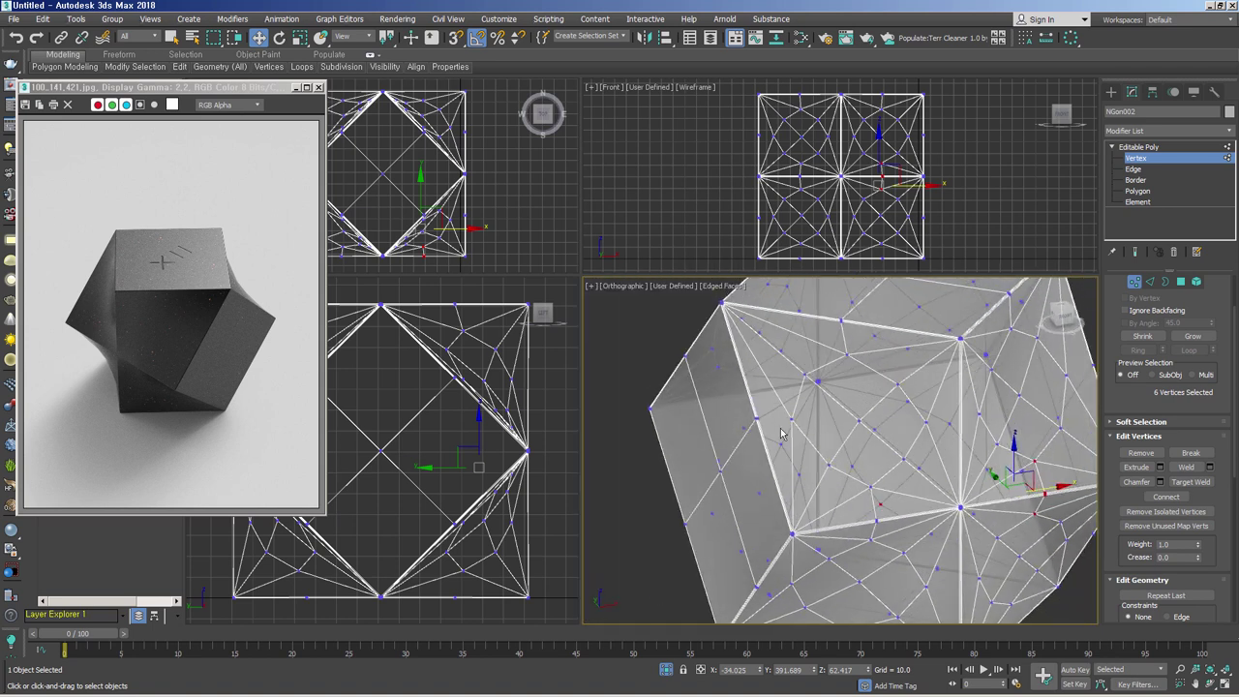
{"action": "left_click", "coordinate": [792, 419]}
{"action": "left_click_drag", "start_coordinate": [761, 426], "coordinate": [825, 358]}
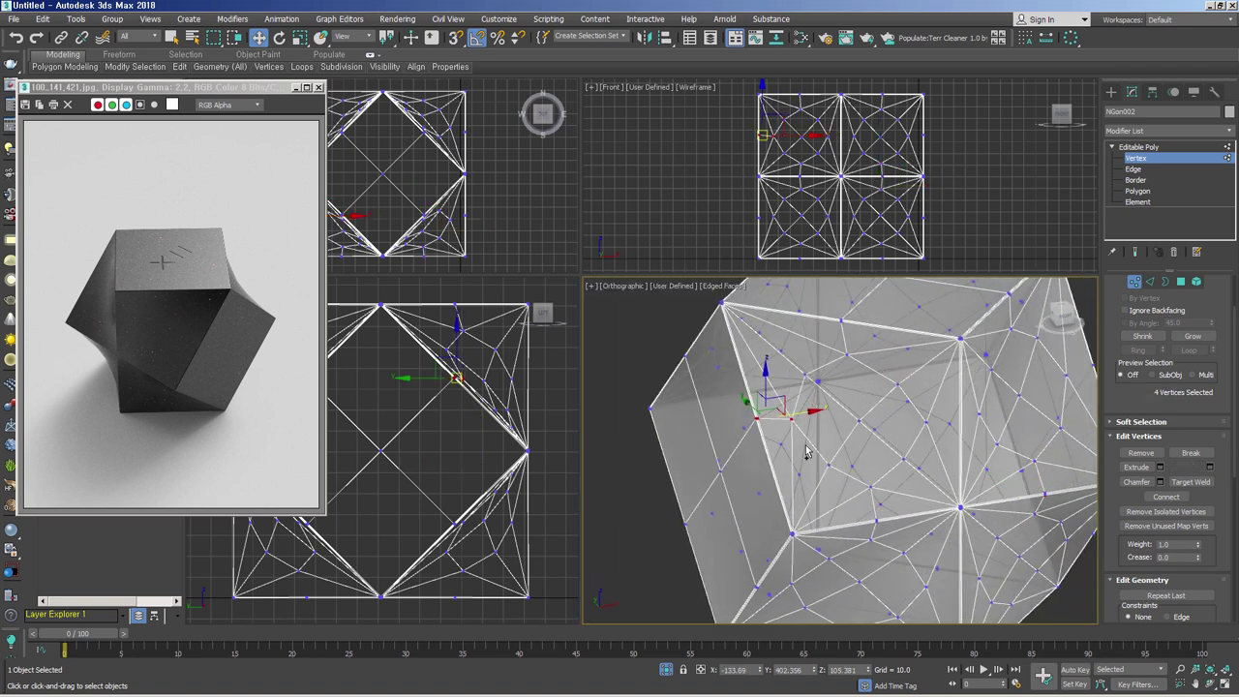
{"action": "middle_click_drag", "start_coordinate": [950, 453], "coordinate": [796, 471]}
{"action": "left_click", "coordinate": [912, 390]}
{"action": "left_click_drag", "start_coordinate": [953, 377], "coordinate": [939, 424]}
{"action": "middle_click_drag", "start_coordinate": [941, 424], "coordinate": [871, 431], "text": "alt"}
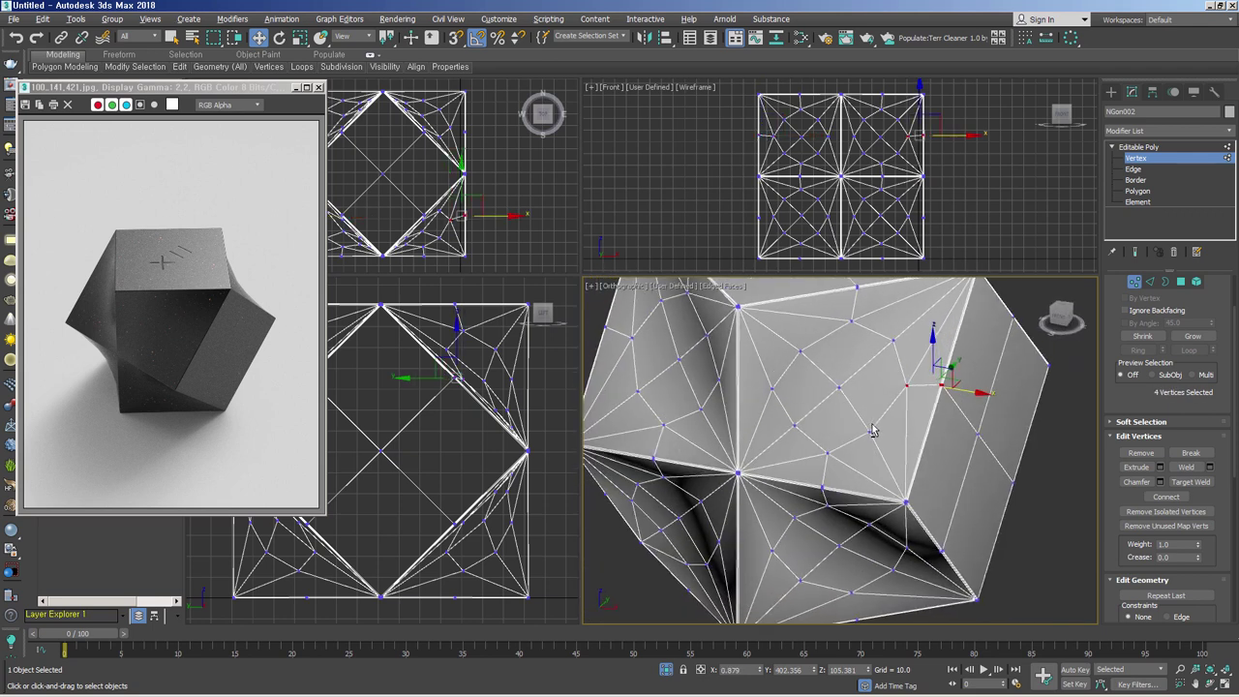
Select the seam's vertical edge, then box-select the vertices around it.
{"action": "key", "text": "2"}
{"action": "scroll", "coordinate": [734, 387], "scroll_direction": "up", "scroll_amount": 4}
{"action": "left_click", "coordinate": [739, 387]}
{"action": "key", "text": "1"}
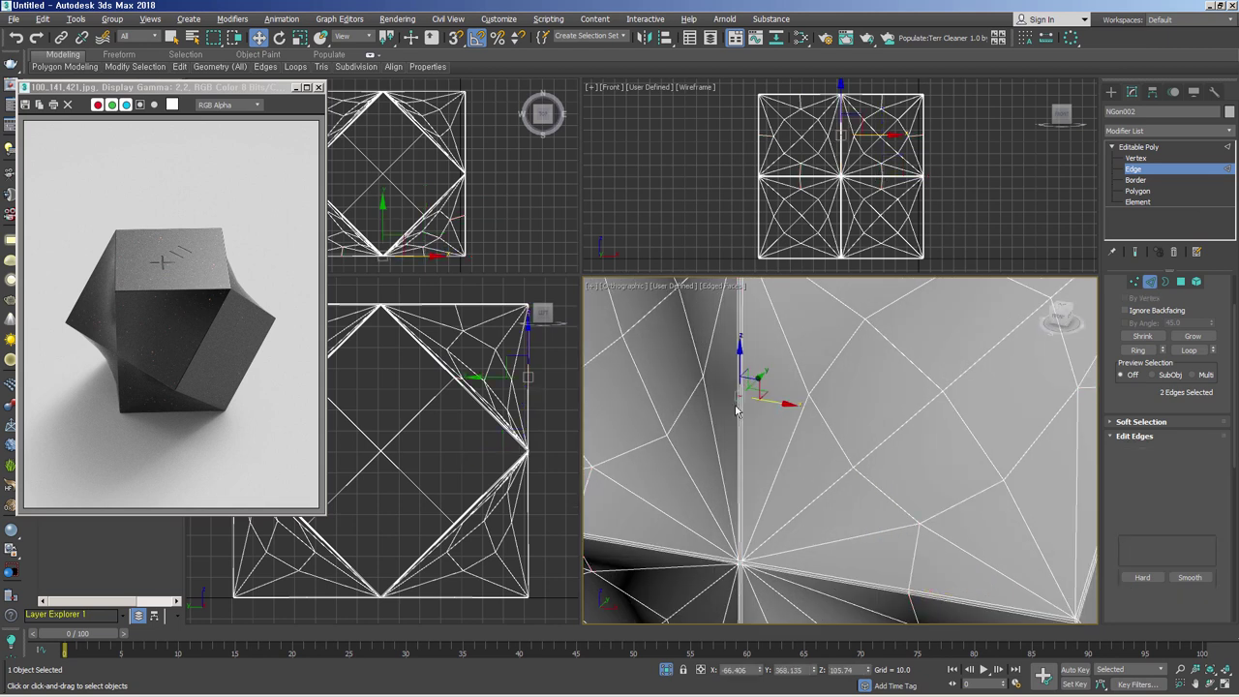
{"action": "mouse_move", "coordinate": [688, 369]}
{"action": "left_mouse_down"}
{"action": "mouse_move", "coordinate": [806, 424]}
{"action": "mouse_move", "coordinate": [822, 409]}
{"action": "left_mouse_up"}
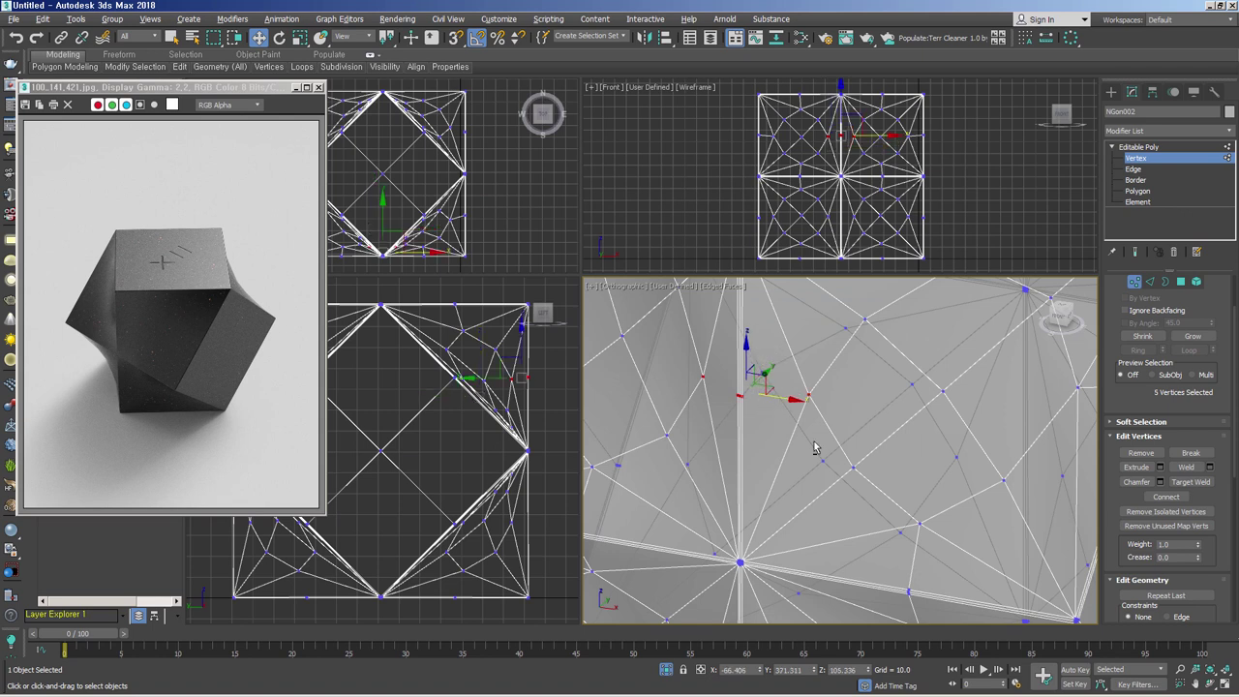
{"action": "scroll", "coordinate": [821, 461], "scroll_direction": "down", "scroll_amount": 5}
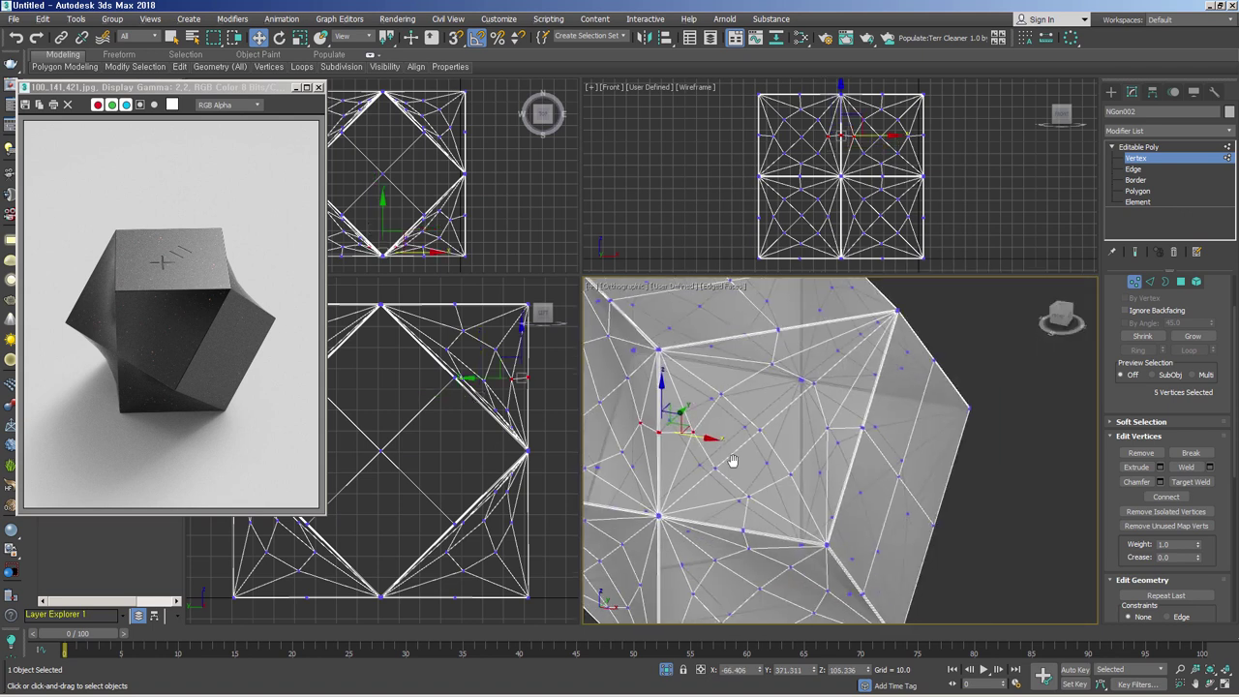
Select five vertices around a lower corner of the polyhedron.
{"action": "mouse_move", "coordinate": [821, 461]}
{"action": "middle_mouse_down", "text": "alt"}
{"action": "mouse_move", "coordinate": [838, 447]}
{"action": "mouse_move", "coordinate": [900, 507]}
{"action": "mouse_move", "coordinate": [826, 518]}
{"action": "mouse_move", "coordinate": [838, 537]}
{"action": "middle_mouse_up", "text": "alt"}
{"action": "scroll", "coordinate": [838, 447], "scroll_direction": "up", "scroll_amount": 6}
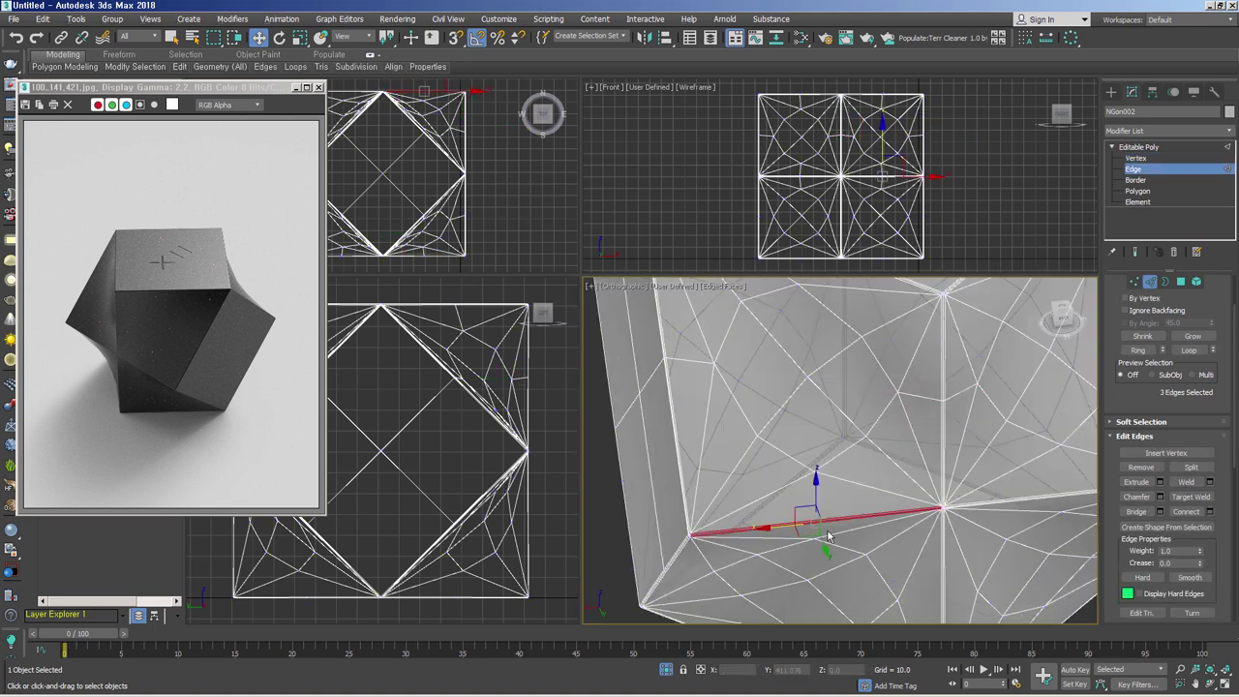
{"action": "scroll", "coordinate": [838, 538], "scroll_direction": "down", "scroll_amount": 5}
{"action": "scroll", "coordinate": [851, 554], "scroll_direction": "up", "scroll_amount": 6}
{"action": "left_click", "coordinate": [691, 537]}
{"action": "mouse_move", "coordinate": [692, 538]}
{"action": "middle_mouse_down", "text": "alt"}
{"action": "mouse_move", "coordinate": [695, 616]}
{"action": "mouse_move", "coordinate": [883, 450]}
{"action": "mouse_move", "coordinate": [823, 402]}
{"action": "mouse_move", "coordinate": [819, 377]}
{"action": "mouse_move", "coordinate": [946, 528]}
{"action": "mouse_move", "coordinate": [872, 511]}
{"action": "middle_mouse_up", "text": "alt"}
{"action": "left_click", "coordinate": [829, 506]}
{"action": "left_click", "coordinate": [823, 401]}
{"action": "left_click_drag", "start_coordinate": [871, 511], "coordinate": [918, 519]}
{"action": "mouse_move", "coordinate": [918, 519]}
{"action": "middle_mouse_down", "text": "alt"}
{"action": "mouse_move", "coordinate": [838, 591]}
{"action": "mouse_move", "coordinate": [898, 545]}
{"action": "mouse_move", "coordinate": [921, 410]}
{"action": "middle_mouse_up", "text": "alt"}
{"action": "scroll", "coordinate": [838, 591], "scroll_direction": "up", "scroll_amount": 4}
{"action": "scroll", "coordinate": [778, 407], "scroll_direction": "down", "scroll_amount": 5}
Narrow the selection to two vertices and reframe the view on the polyhedron.
{"action": "mouse_move", "coordinate": [777, 407]}
{"action": "middle_mouse_down", "text": "alt"}
{"action": "mouse_move", "coordinate": [919, 455]}
{"action": "mouse_move", "coordinate": [1007, 467]}
{"action": "mouse_move", "coordinate": [806, 498]}
{"action": "middle_mouse_up", "text": "alt"}
{"action": "scroll", "coordinate": [920, 455], "scroll_direction": "down", "scroll_amount": 2}
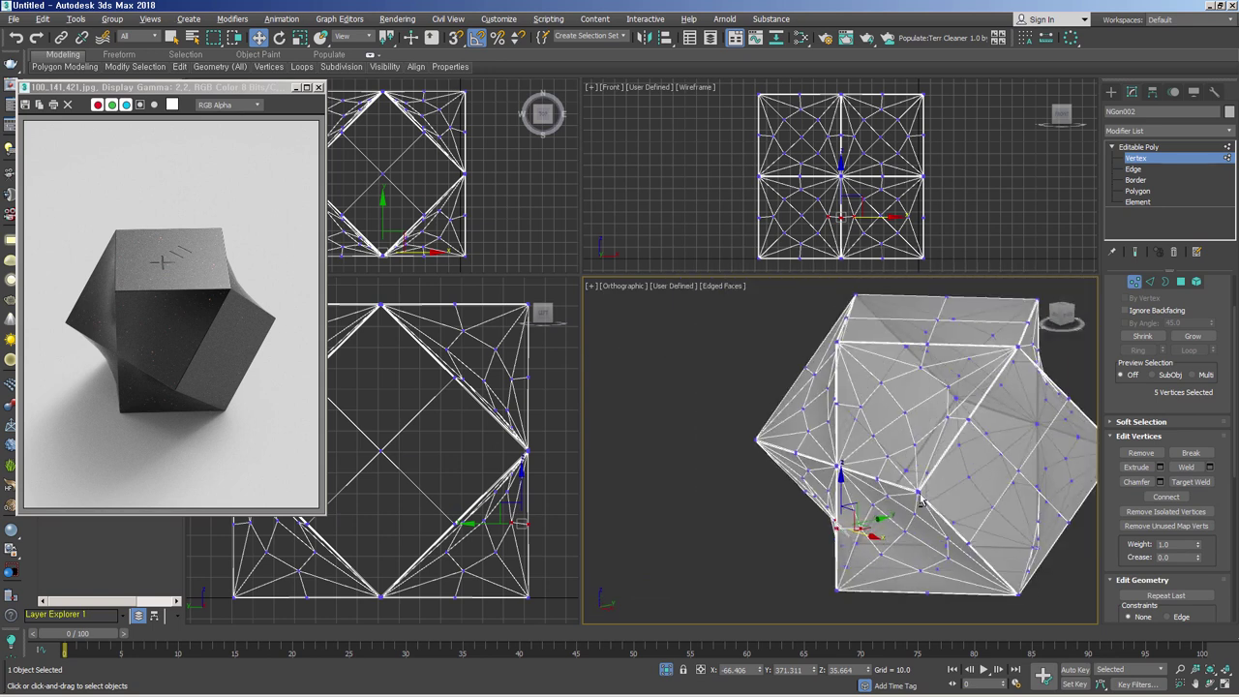
{"action": "scroll", "coordinate": [807, 498], "scroll_direction": "up", "scroll_amount": 4}
{"action": "left_click", "coordinate": [913, 437]}
{"action": "scroll", "coordinate": [964, 442], "scroll_direction": "down", "scroll_amount": 2}
{"action": "middle_click_drag", "start_coordinate": [964, 443], "coordinate": [953, 522], "text": "alt"}
{"action": "scroll", "coordinate": [953, 522], "scroll_direction": "up", "scroll_amount": 4}
{"action": "key", "text": "ctrl+z"}
{"action": "scroll", "coordinate": [953, 535], "scroll_direction": "down", "scroll_amount": 4}
{"action": "key", "text": "shift+z"}
{"action": "key", "text": "ctrl+z"}
{"action": "key", "text": "shift+z"}
{"action": "mouse_move", "coordinate": [965, 429]}
{"action": "middle_mouse_down", "text": "alt"}
{"action": "mouse_move", "coordinate": [839, 447]}
{"action": "mouse_move", "coordinate": [927, 474]}
{"action": "middle_mouse_up", "text": "alt"}
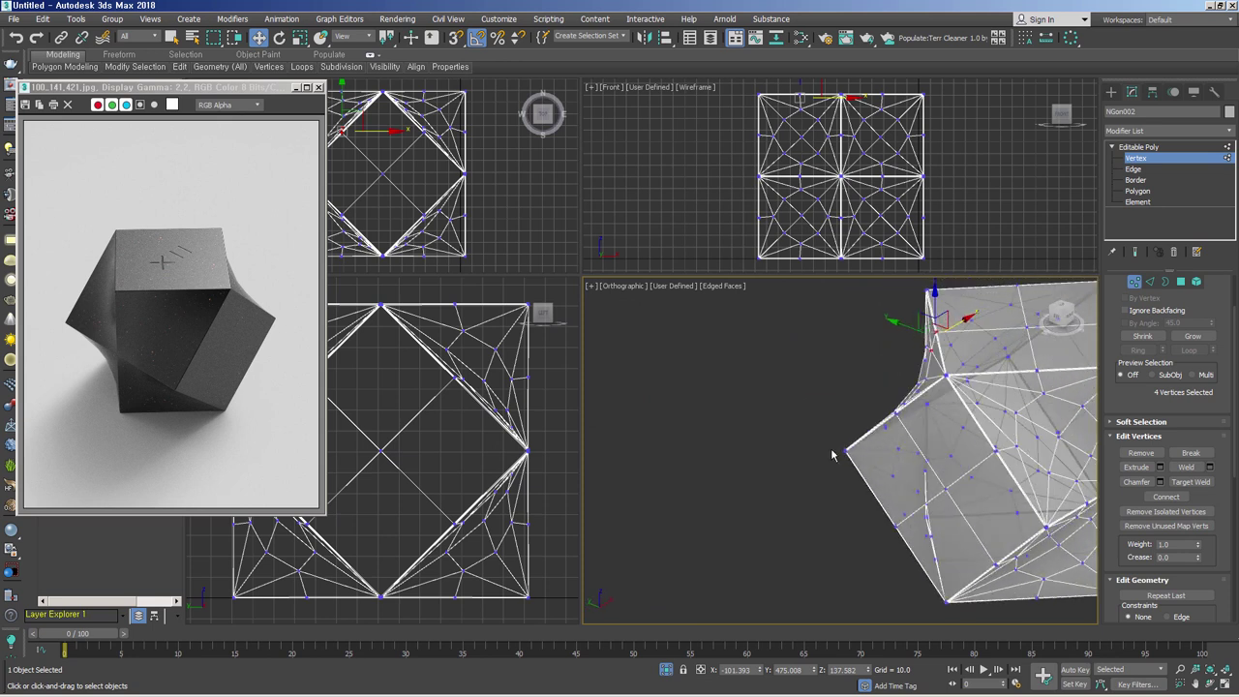
At Edge level, select the diagonal edges crossing the double-cube's upper faces.
{"action": "key", "text": "2"}
{"action": "scroll", "coordinate": [913, 442], "scroll_direction": "up", "scroll_amount": 2}
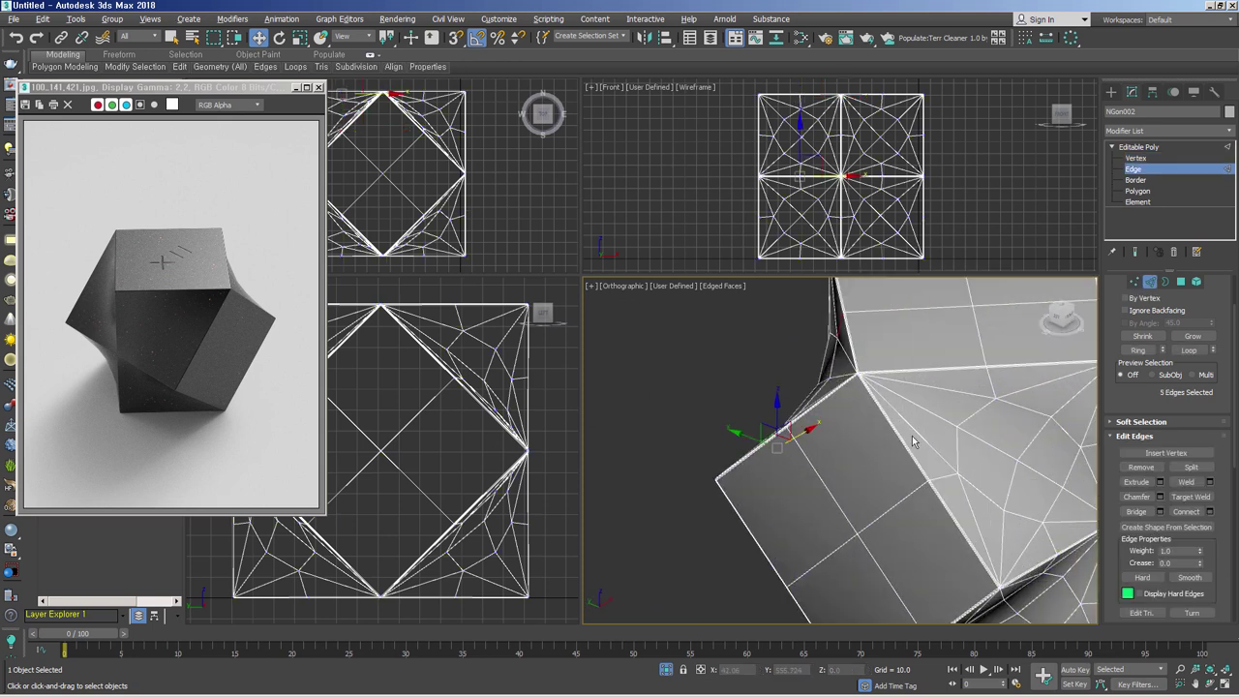
{"action": "left_click", "coordinate": [922, 437]}
{"action": "middle_click_drag", "start_coordinate": [922, 437], "coordinate": [932, 380], "text": "alt"}
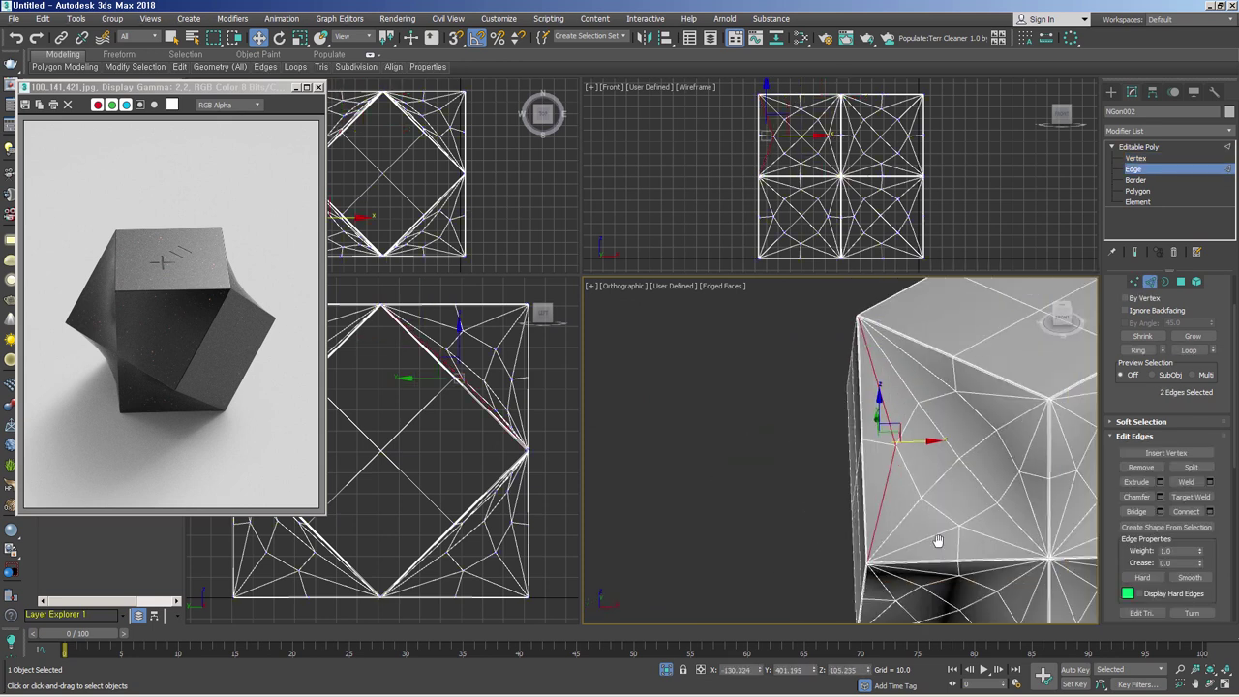
{"action": "left_click", "coordinate": [932, 371], "text": "ctrl"}
{"action": "left_click", "coordinate": [1000, 395], "text": "ctrl"}
{"action": "middle_click_drag", "start_coordinate": [1000, 396], "coordinate": [1037, 480], "text": "alt"}
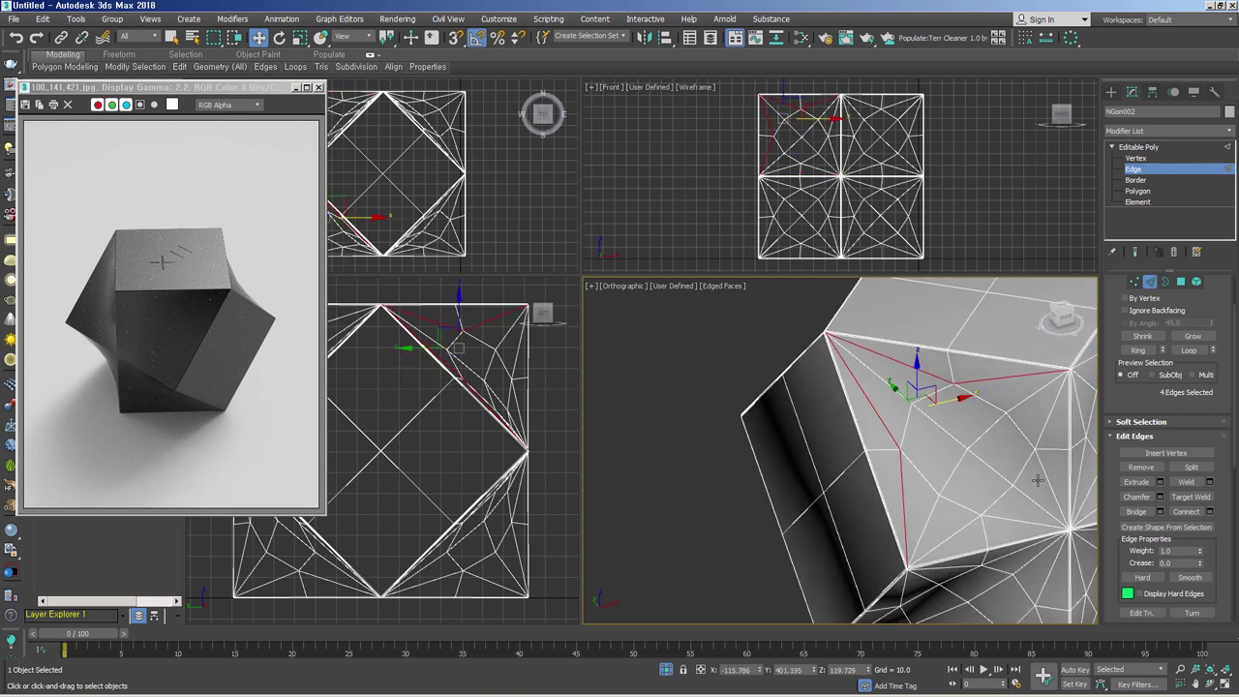
{"action": "left_click", "coordinate": [962, 532], "text": "ctrl"}
{"action": "left_click", "coordinate": [1010, 523], "text": "ctrl"}
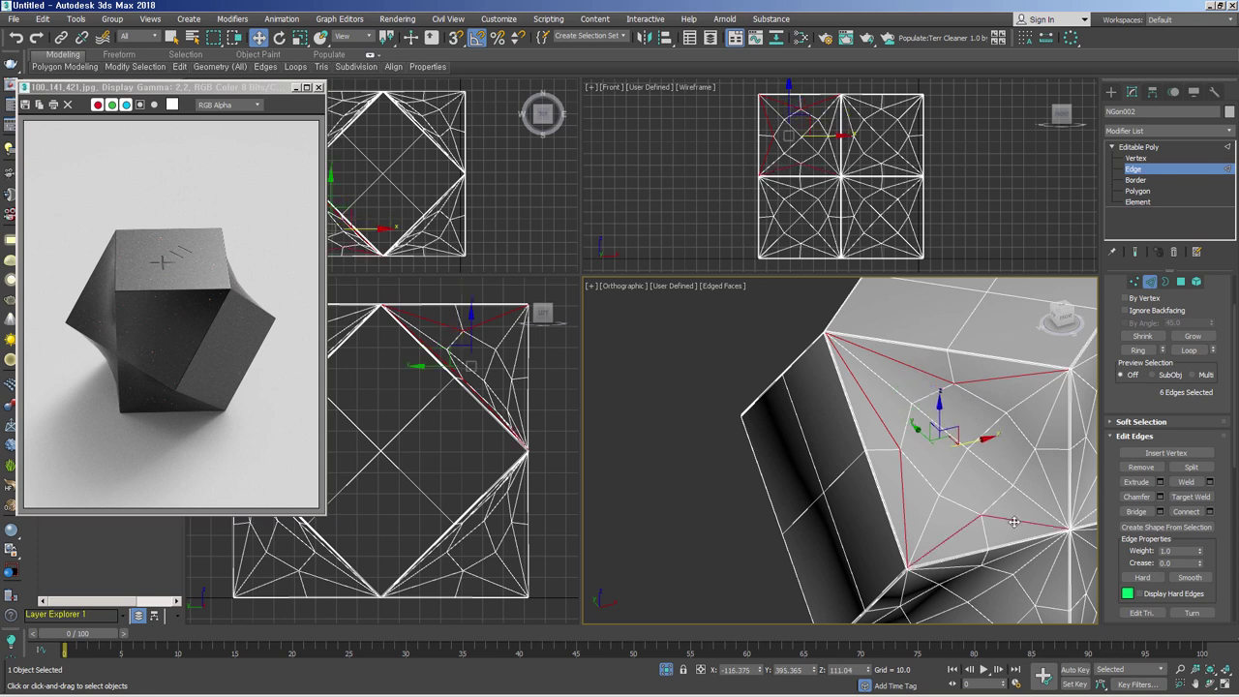
{"action": "left_click", "coordinate": [1051, 479], "text": "ctrl"}
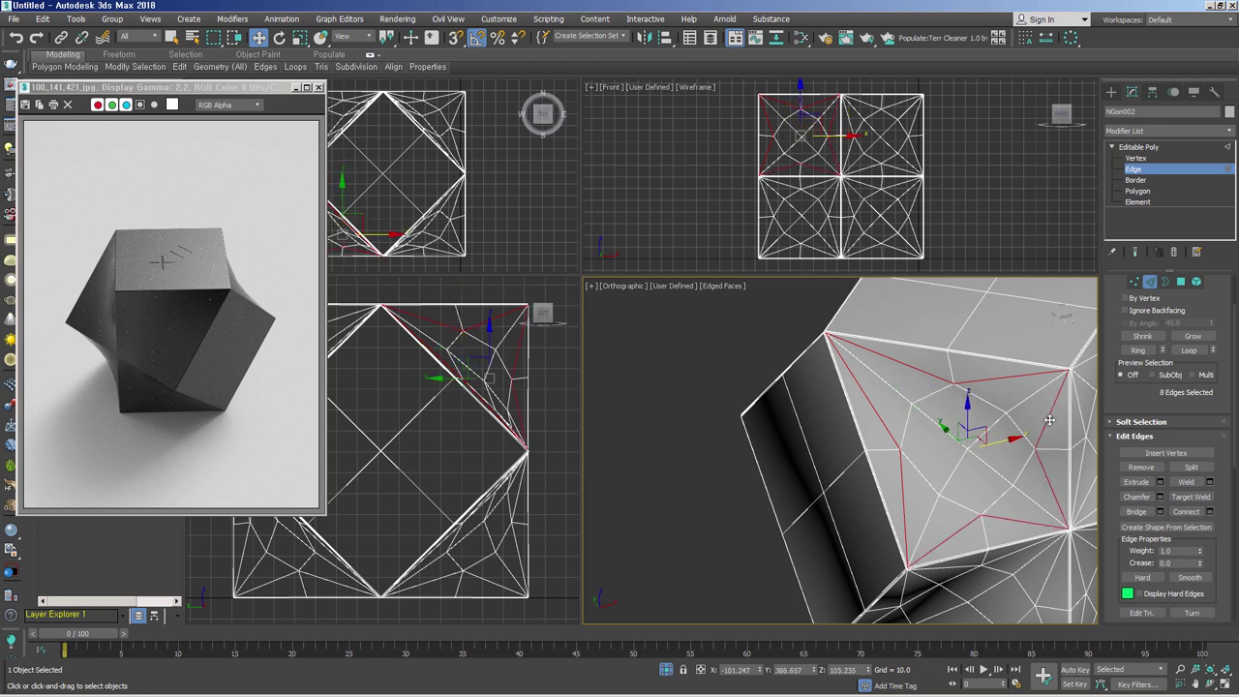
{"action": "left_click", "coordinate": [1050, 419], "text": "ctrl"}
{"action": "middle_click_drag", "start_coordinate": [1050, 419], "coordinate": [940, 429], "text": "alt"}
{"action": "left_click", "coordinate": [940, 429], "text": "ctrl"}
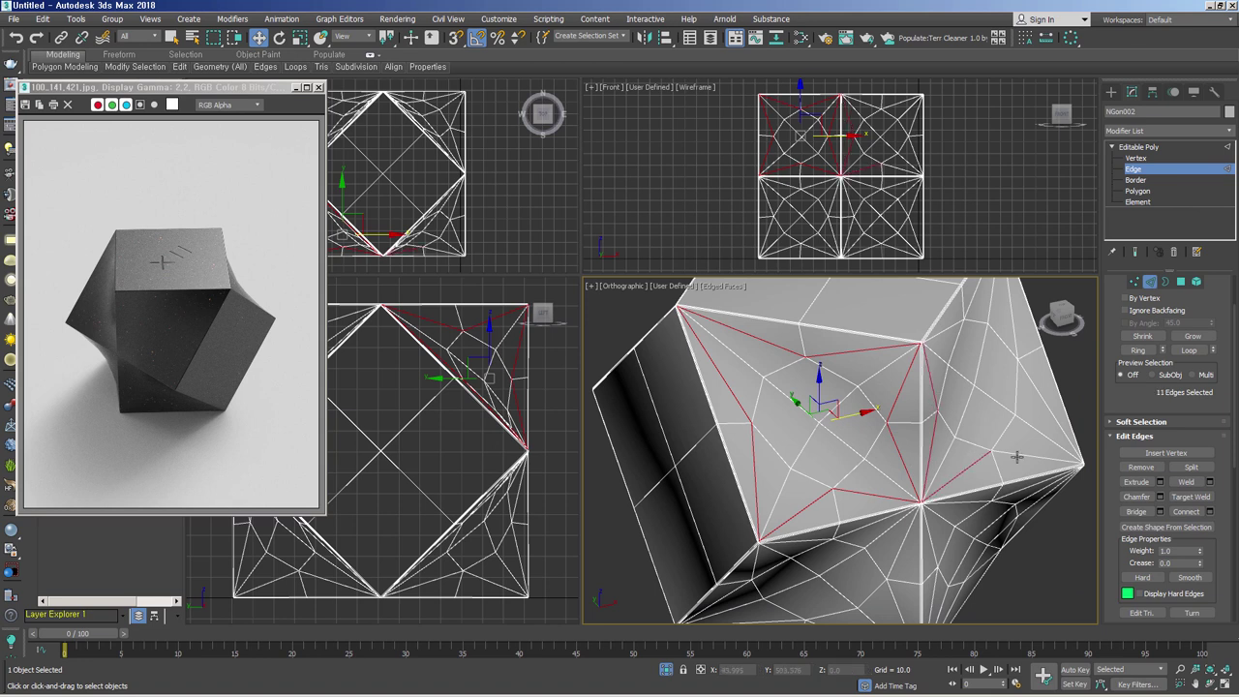
Add diagonal edges on the lower and front faces, checking the vertices in between.
{"action": "middle_click_drag", "start_coordinate": [938, 408], "coordinate": [831, 528], "text": "alt"}
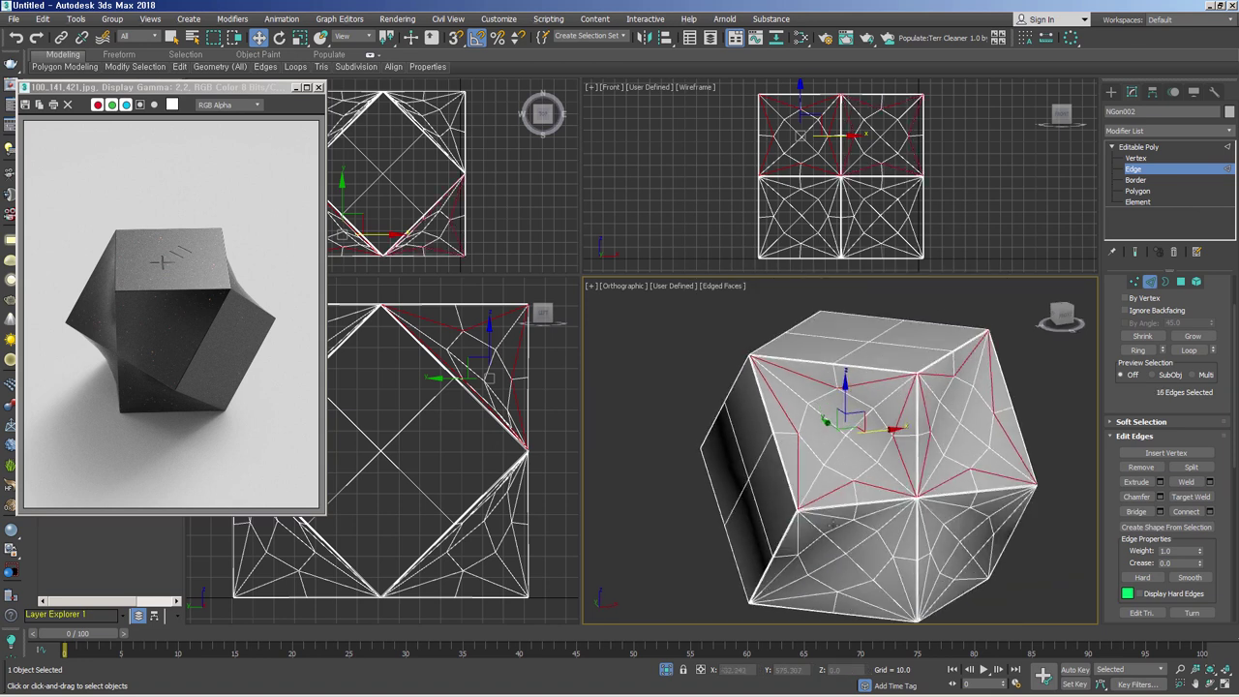
{"action": "left_click", "coordinate": [878, 509], "text": "ctrl"}
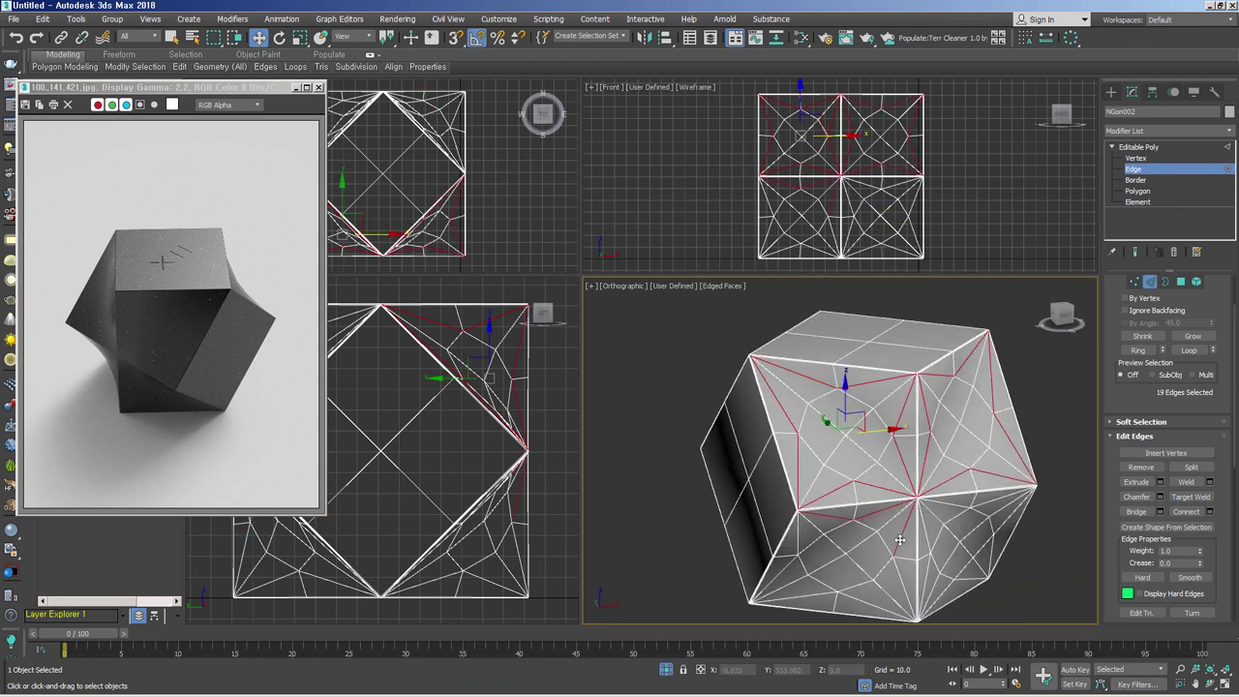
{"action": "middle_click_drag", "start_coordinate": [798, 533], "coordinate": [910, 580], "text": "alt"}
{"action": "left_click", "coordinate": [915, 523], "text": "ctrl"}
{"action": "mouse_move", "coordinate": [915, 523]}
{"action": "middle_mouse_down", "text": "alt"}
{"action": "mouse_move", "coordinate": [932, 508]}
{"action": "mouse_move", "coordinate": [968, 542]}
{"action": "middle_mouse_up", "text": "alt"}
{"action": "left_click", "coordinate": [931, 507], "text": "ctrl"}
{"action": "key", "text": "1"}
{"action": "scroll", "coordinate": [1007, 581], "scroll_direction": "up", "scroll_amount": 3}
{"action": "mouse_move", "coordinate": [910, 493]}
{"action": "middle_mouse_down", "text": "alt"}
{"action": "mouse_move", "coordinate": [931, 549]}
{"action": "mouse_move", "coordinate": [933, 525]}
{"action": "middle_mouse_up", "text": "alt"}
{"action": "key", "text": "2"}
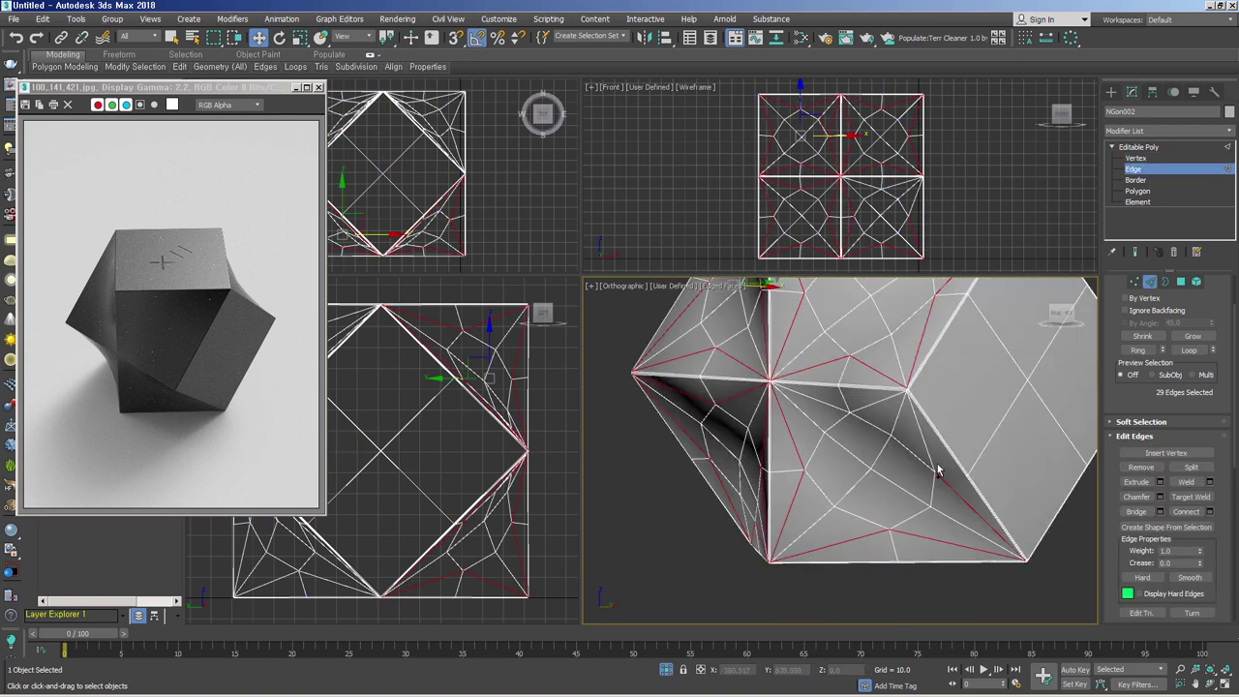
{"action": "key", "text": "1"}
{"action": "key", "text": "2"}
Add the pentagon loop edges and more diagonals on another face to the selection.
{"action": "mouse_move", "coordinate": [954, 470]}
{"action": "middle_mouse_down", "text": "alt"}
{"action": "mouse_move", "coordinate": [940, 498]}
{"action": "mouse_move", "coordinate": [816, 451]}
{"action": "middle_mouse_up", "text": "alt"}
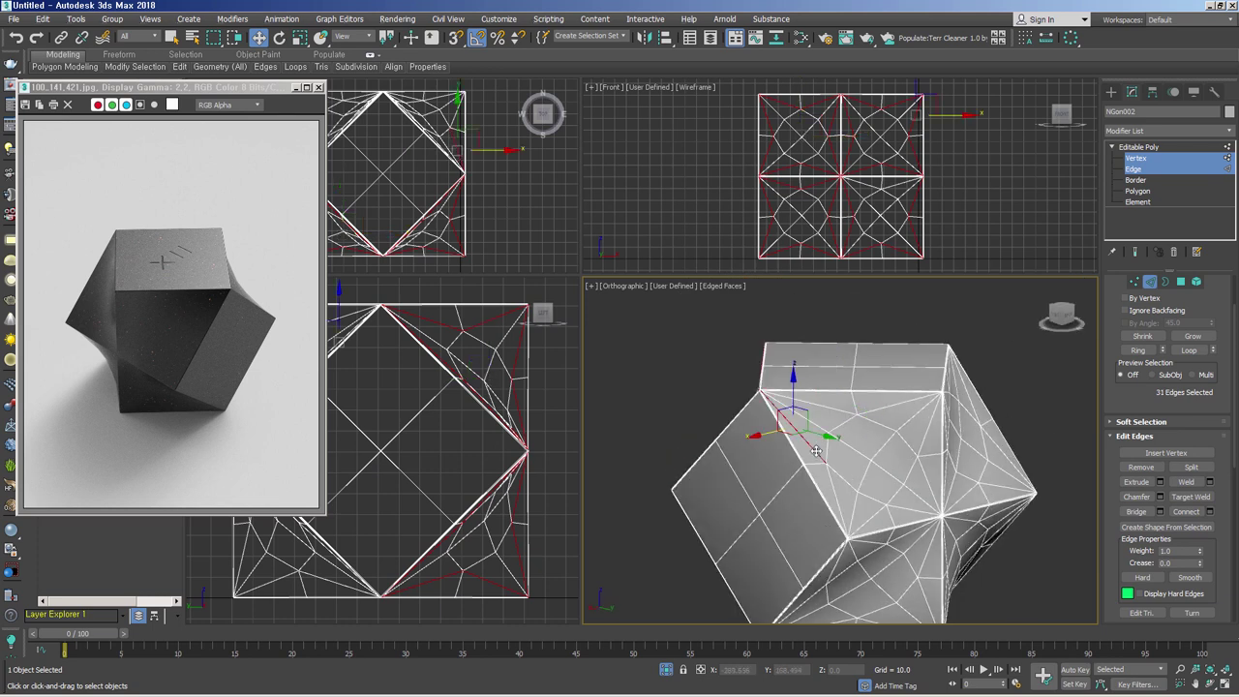
{"action": "left_click", "coordinate": [841, 426], "text": "ctrl"}
{"action": "left_click", "coordinate": [900, 392], "text": "ctrl"}
{"action": "left_click", "coordinate": [914, 510], "text": "ctrl"}
{"action": "middle_click_drag", "start_coordinate": [914, 510], "coordinate": [852, 499], "text": "alt"}
{"action": "left_click", "coordinate": [823, 368], "text": "ctrl"}
{"action": "left_click", "coordinate": [848, 496], "text": "ctrl"}
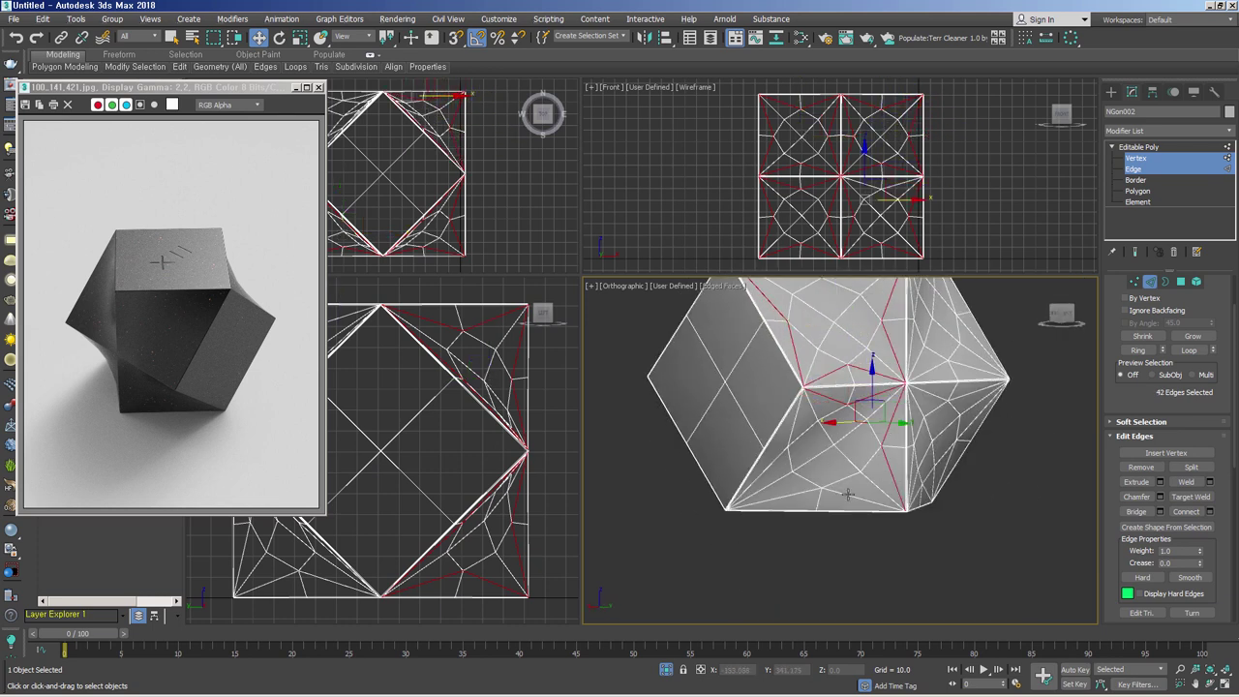
{"action": "key", "text": "1"}
{"action": "scroll", "coordinate": [805, 448], "scroll_direction": "up", "scroll_amount": 5}
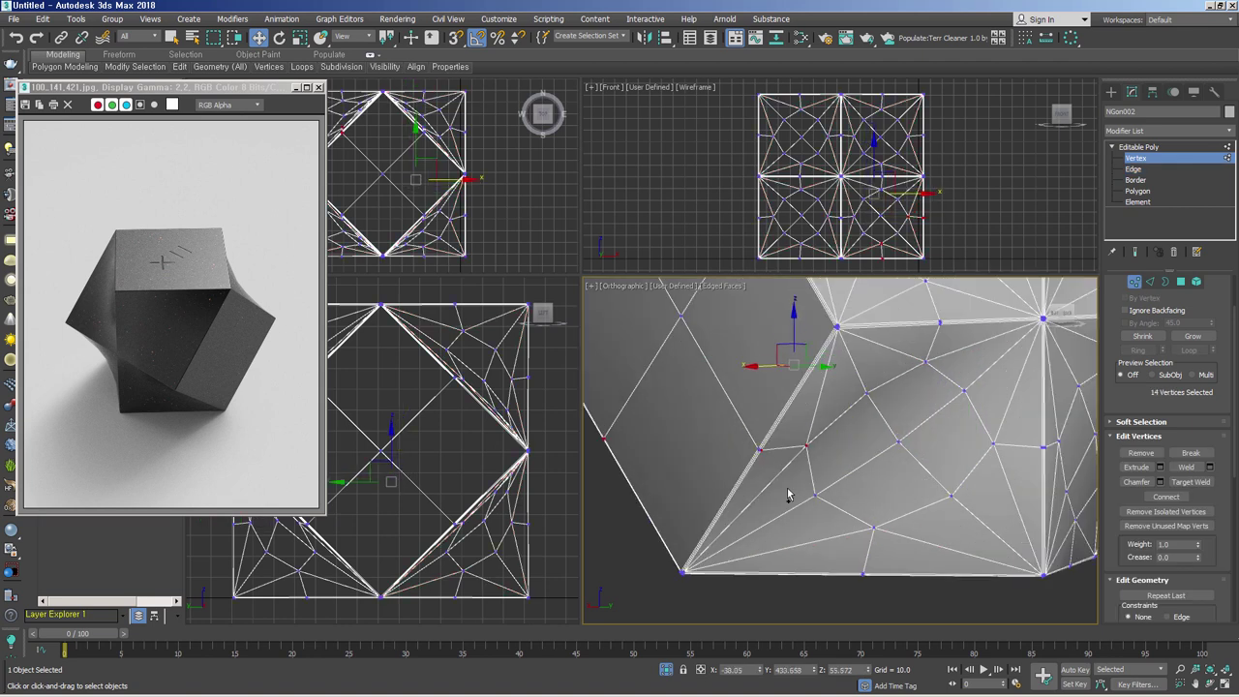
{"action": "key", "text": "1"}
{"action": "key", "text": "2"}
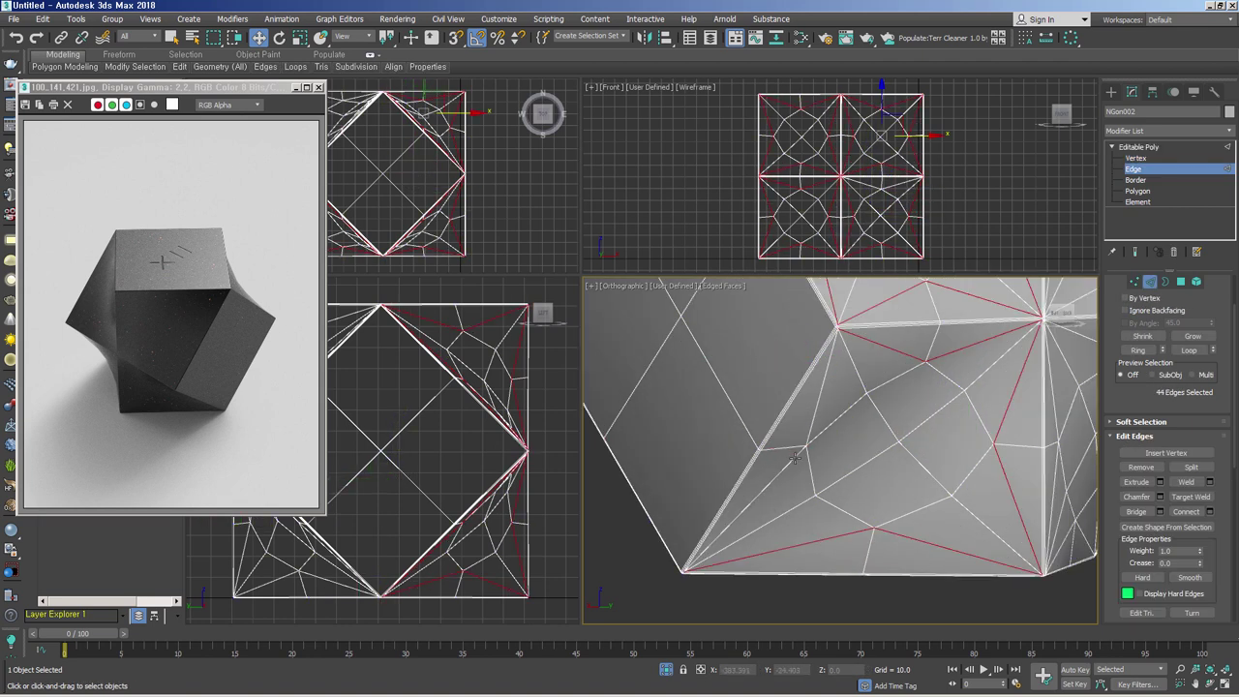
Add the last diagonal edge and remove all selected edges from NGon002.
{"action": "scroll", "coordinate": [964, 495], "scroll_direction": "down", "scroll_amount": 5}
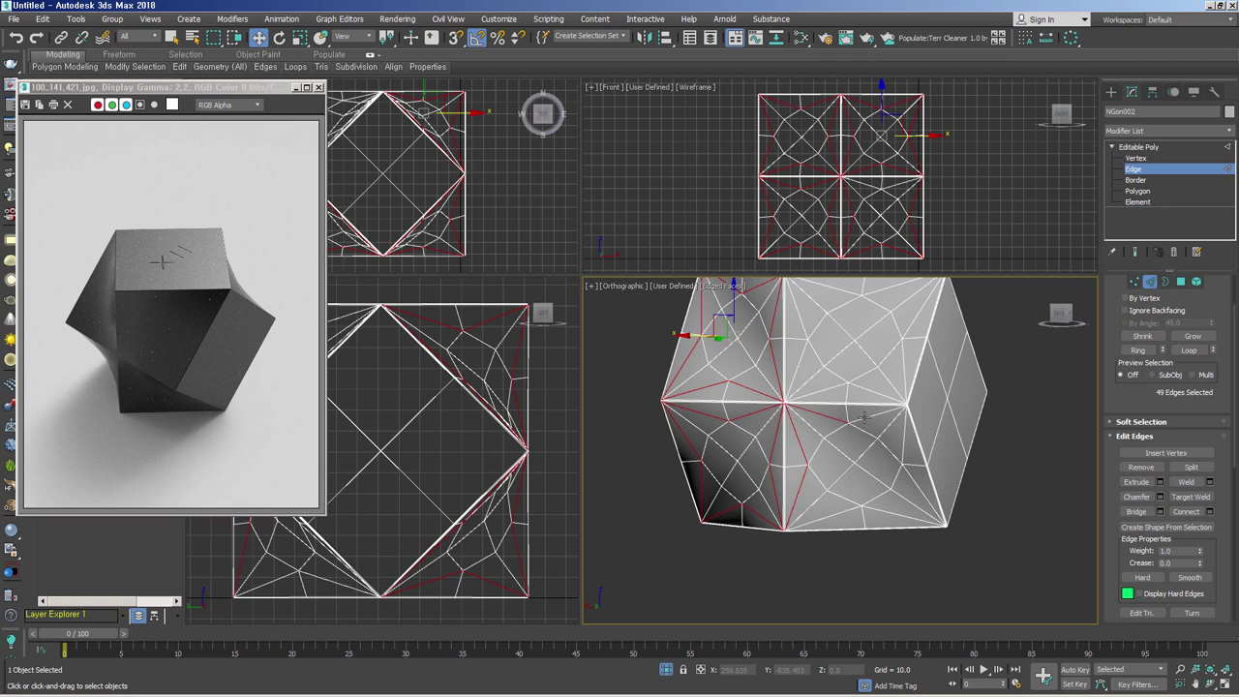
{"action": "middle_click_drag", "start_coordinate": [891, 513], "coordinate": [843, 407], "text": "alt"}
{"action": "left_click", "coordinate": [824, 368], "text": "ctrl"}
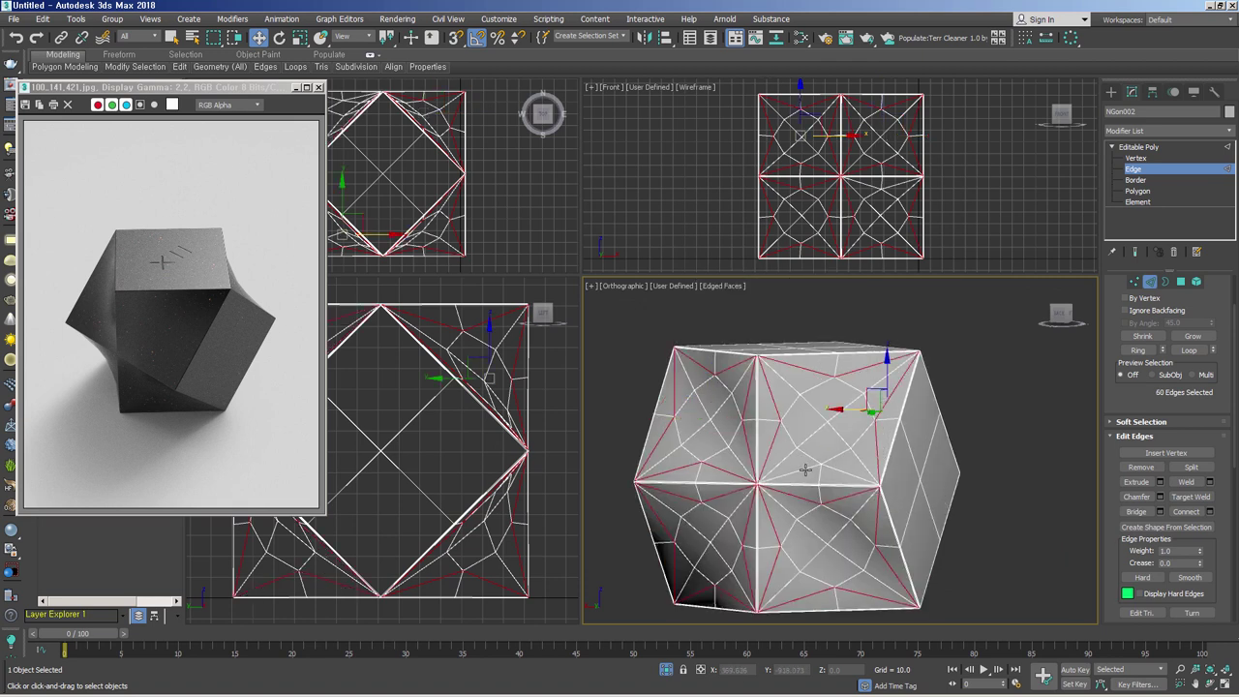
{"action": "mouse_move", "coordinate": [883, 531]}
{"action": "middle_mouse_down", "text": "alt"}
{"action": "mouse_move", "coordinate": [919, 538]}
{"action": "mouse_move", "coordinate": [904, 492]}
{"action": "mouse_move", "coordinate": [957, 532]}
{"action": "mouse_move", "coordinate": [1059, 525]}
{"action": "mouse_move", "coordinate": [897, 514]}
{"action": "mouse_move", "coordinate": [889, 490]}
{"action": "middle_mouse_up", "text": "alt"}
{"action": "left_click", "coordinate": [923, 548]}
Clear the edge selection and return NGon002 to the Editable Poly object level.
{"action": "left_click", "coordinate": [847, 405]}
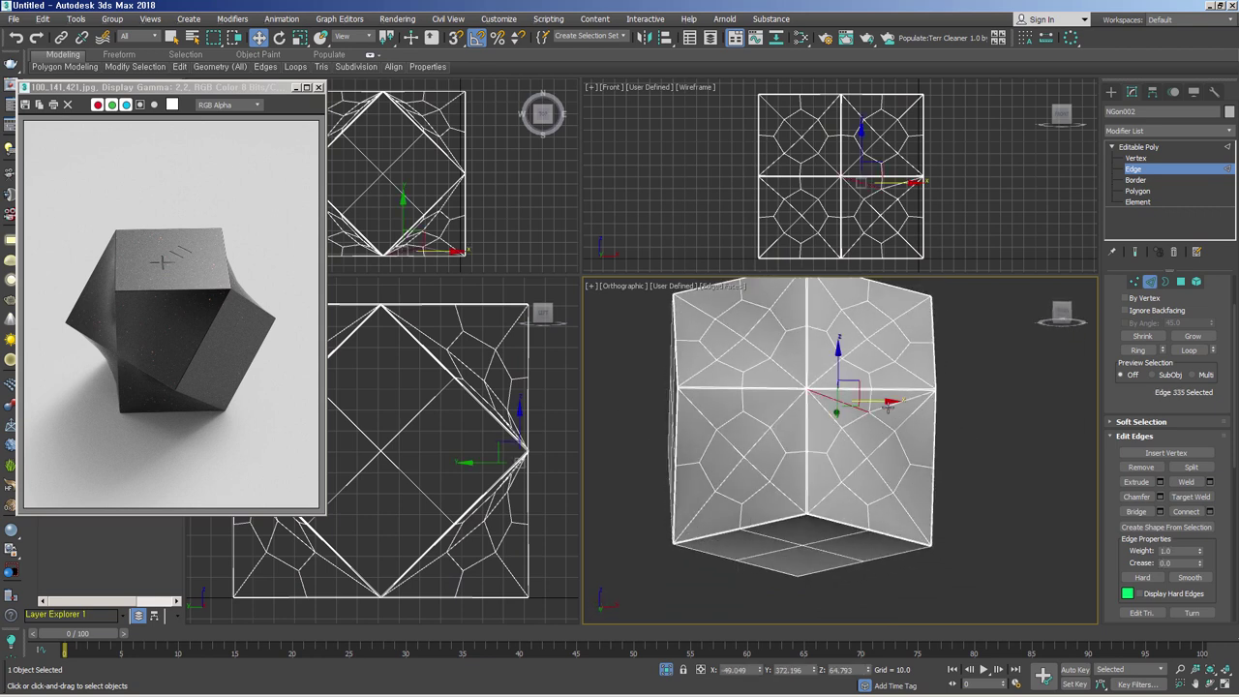
{"action": "left_click", "coordinate": [955, 476]}
{"action": "mouse_move", "coordinate": [986, 478]}
{"action": "middle_mouse_down", "text": "alt"}
{"action": "mouse_move", "coordinate": [980, 552]}
{"action": "mouse_move", "coordinate": [954, 548]}
{"action": "middle_mouse_up", "text": "alt"}
{"action": "mouse_move", "coordinate": [835, 502]}
{"action": "middle_mouse_down", "text": "alt"}
{"action": "mouse_move", "coordinate": [820, 472]}
{"action": "mouse_move", "coordinate": [881, 437]}
{"action": "mouse_move", "coordinate": [951, 445]}
{"action": "middle_mouse_up", "text": "alt"}
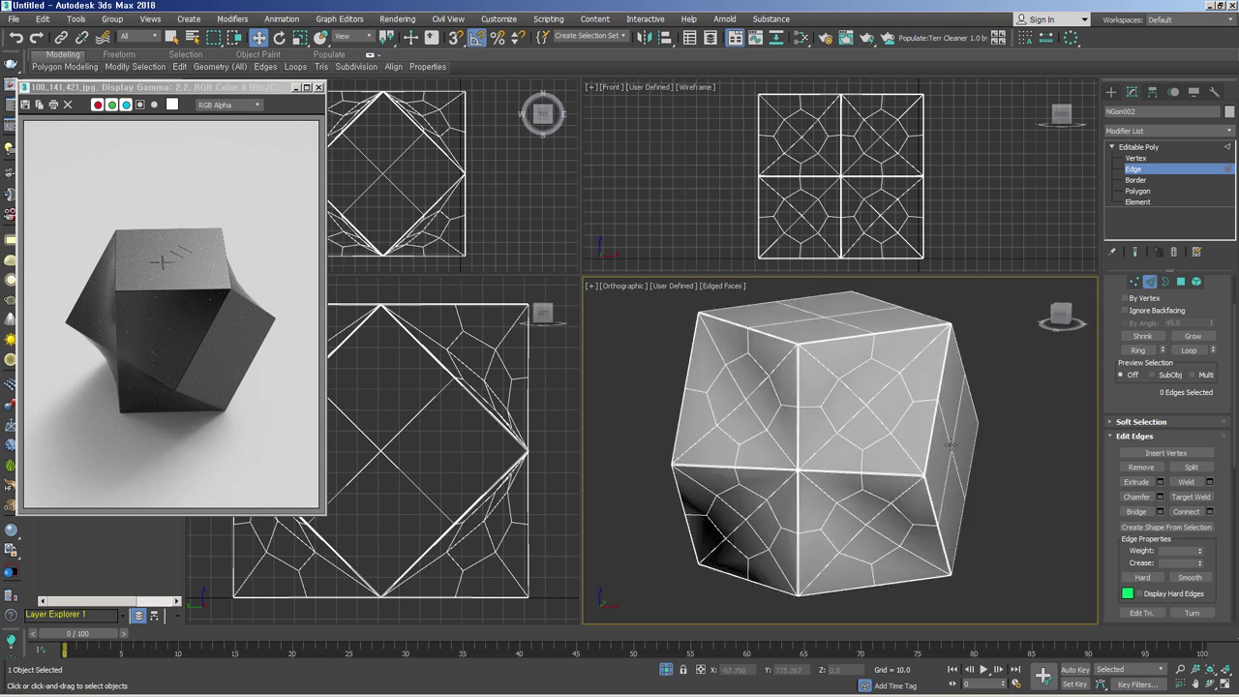
{"action": "middle_click_drag", "start_coordinate": [1012, 530], "coordinate": [891, 547], "text": "alt"}
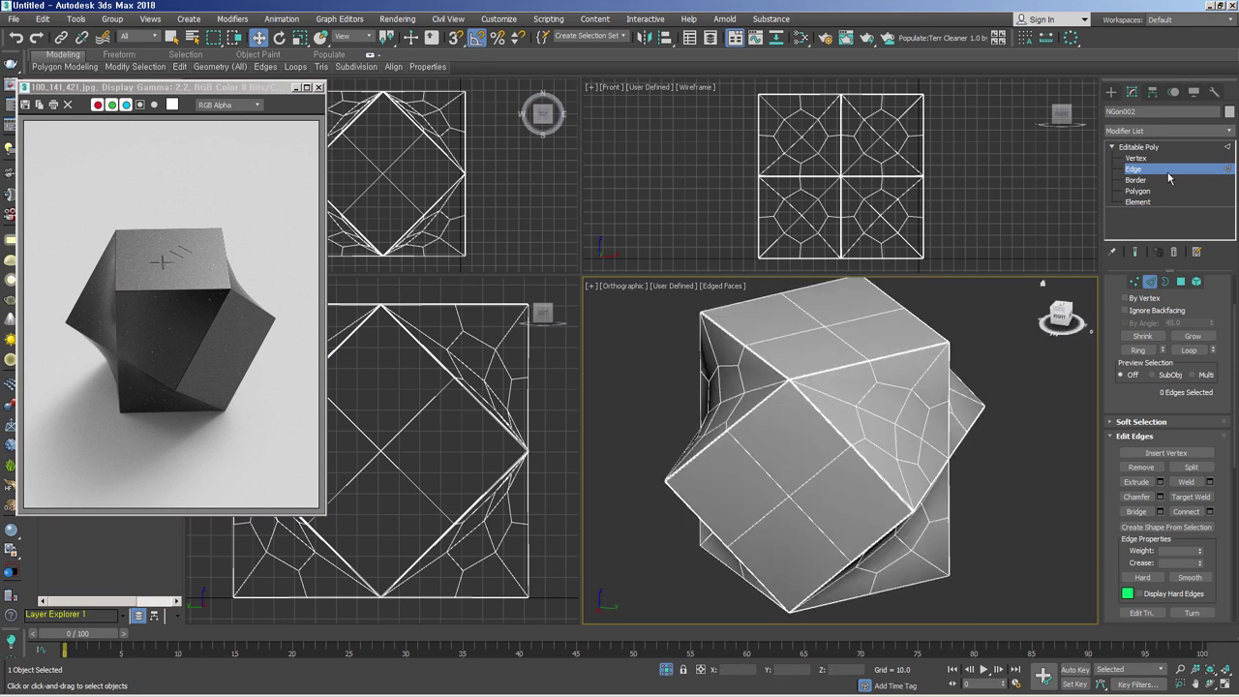
{"action": "left_click", "coordinate": [1138, 146]}
{"action": "mouse_move", "coordinate": [1007, 504]}
{"action": "middle_mouse_down", "text": "alt"}
{"action": "mouse_move", "coordinate": [985, 486]}
{"action": "mouse_move", "coordinate": [935, 497]}
{"action": "mouse_move", "coordinate": [913, 487]}
{"action": "mouse_move", "coordinate": [936, 482]}
{"action": "middle_mouse_up", "text": "alt"}
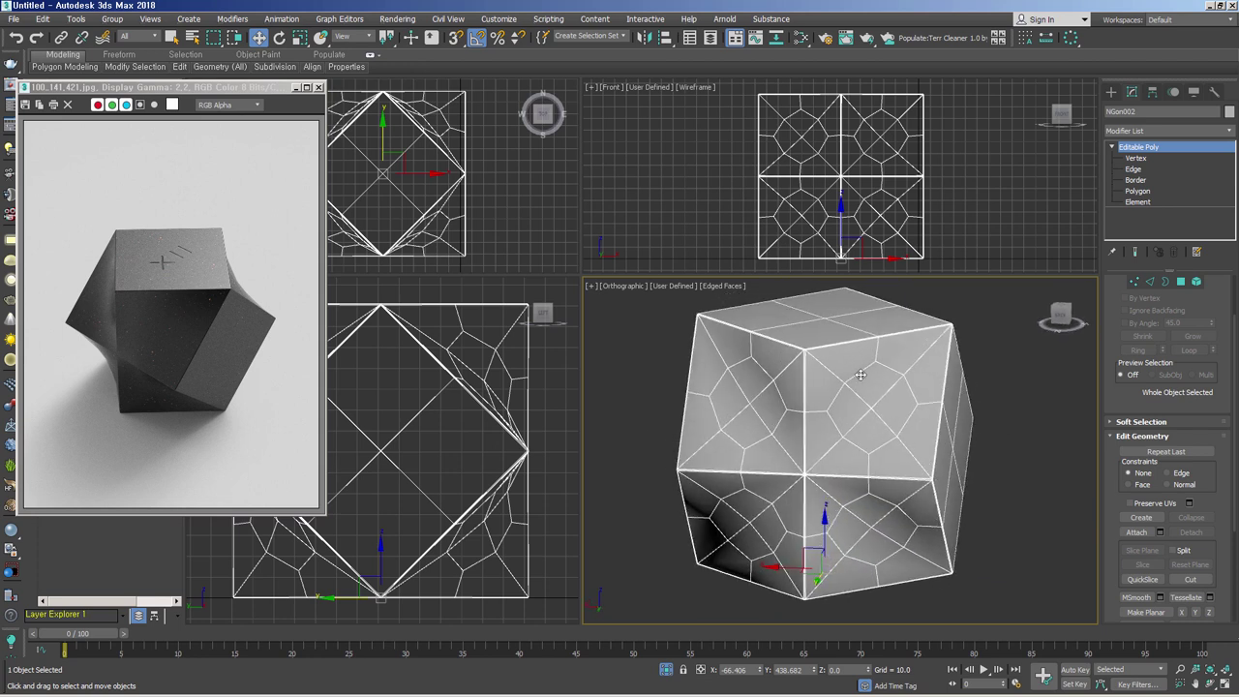
Turn off Edged Faces and apply TurboSmooth to NGon002 with 3 iterations.
{"action": "middle_click_drag", "start_coordinate": [935, 426], "coordinate": [945, 528], "text": "alt"}
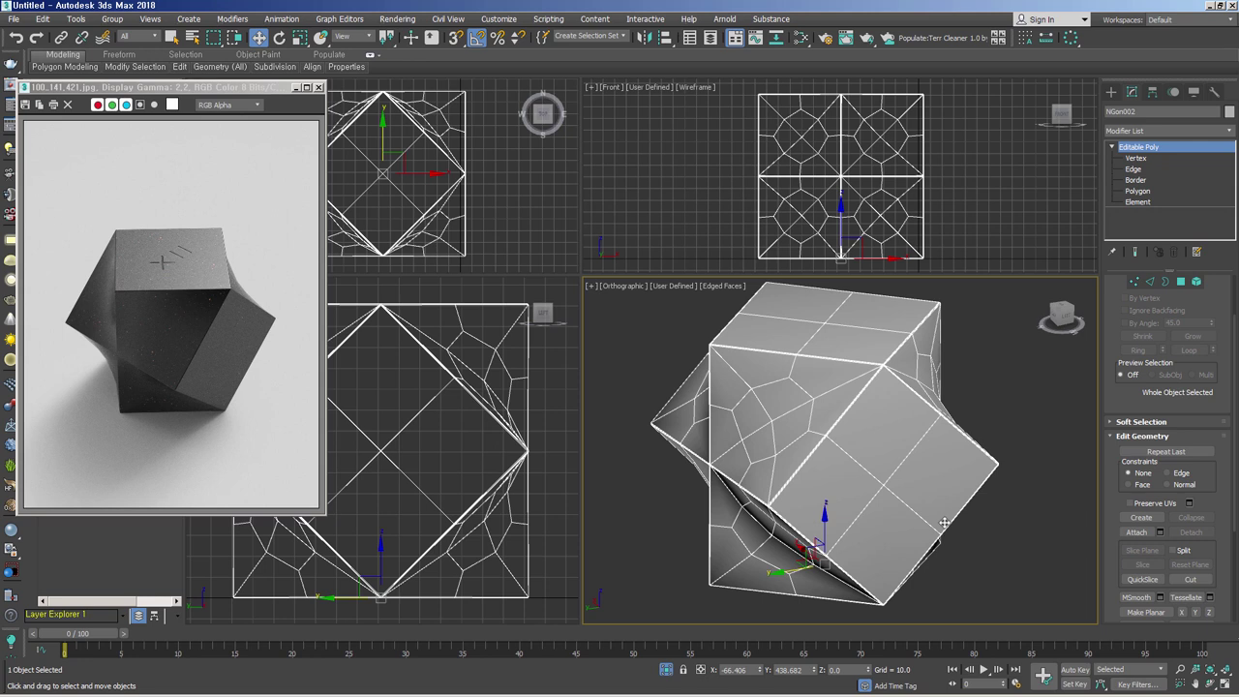
{"action": "key", "text": "F4"}
{"action": "middle_click_drag", "start_coordinate": [944, 523], "coordinate": [991, 524], "text": "alt"}
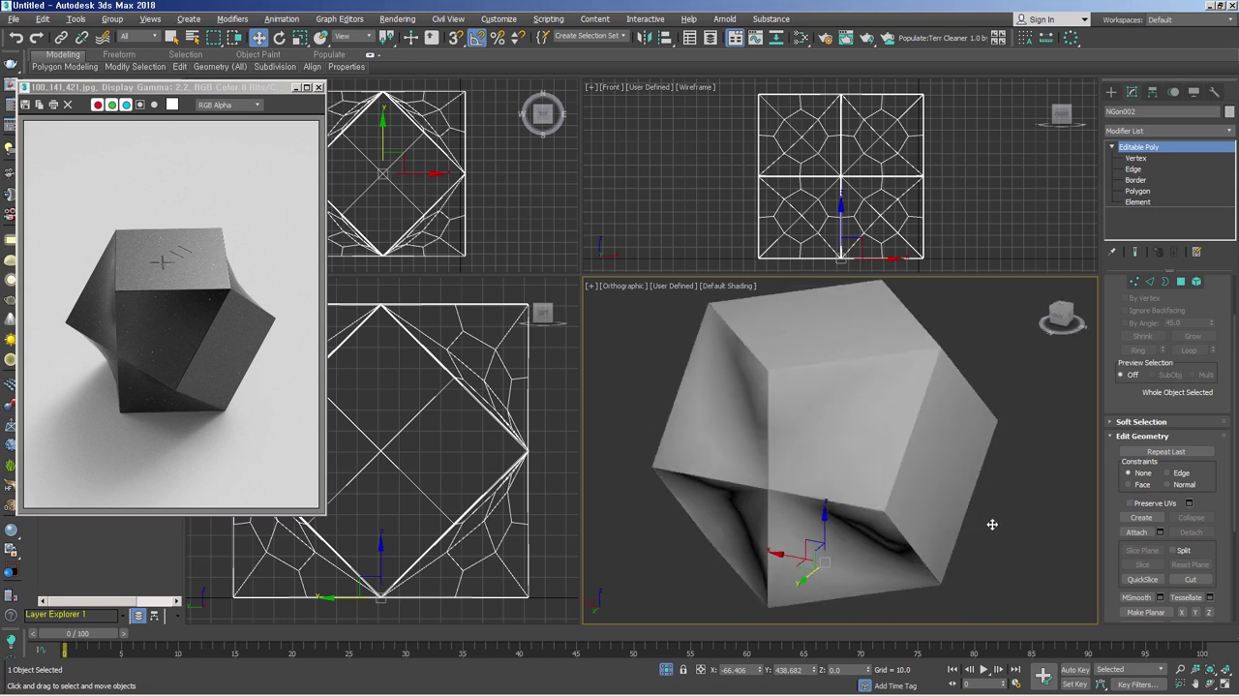
{"action": "key", "text": "ctrl+t"}
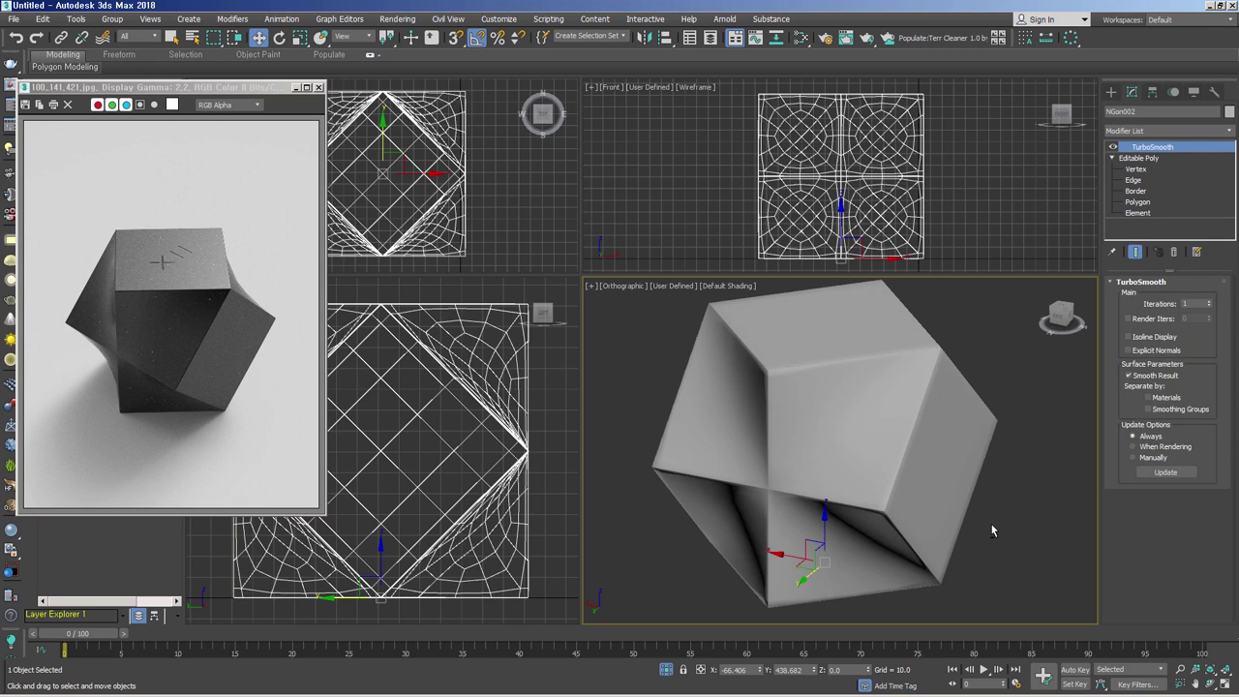
{"action": "left_click", "coordinate": [1210, 302]}
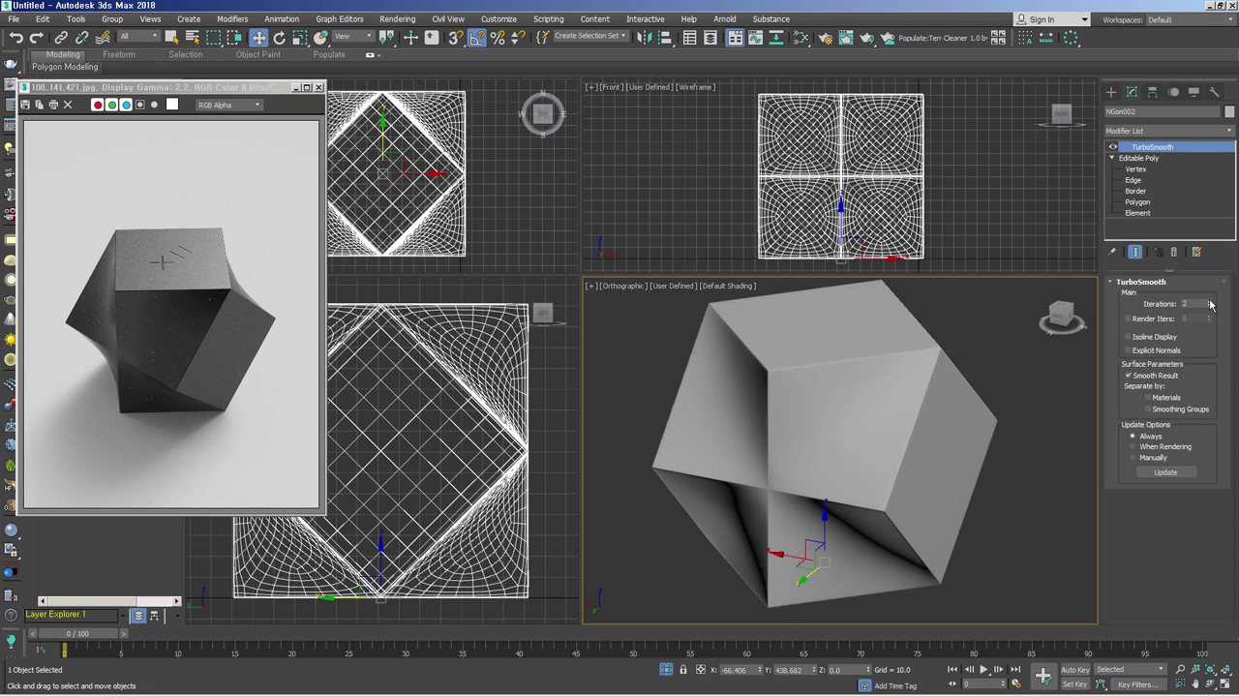
{"action": "left_click", "coordinate": [1210, 302]}
{"action": "middle_click_drag", "start_coordinate": [981, 500], "coordinate": [719, 486], "text": "alt"}
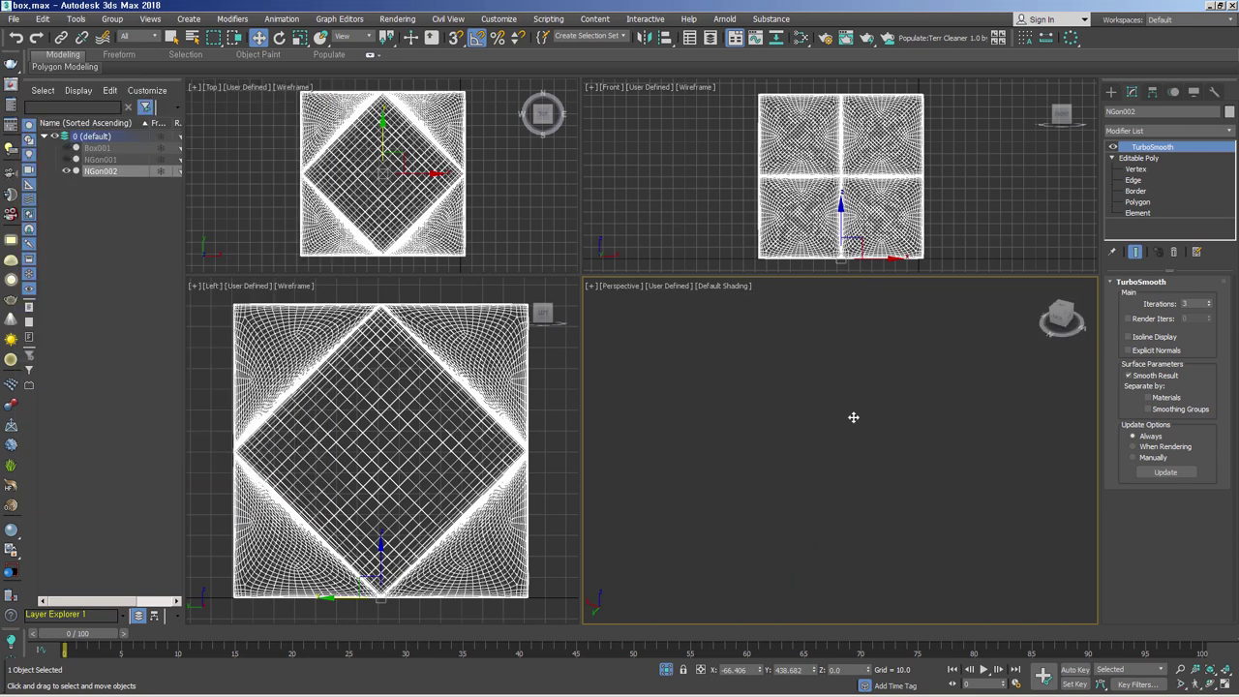
Review the finished smoothed sculpture and choose File > Reset.
{"action": "middle_click_drag", "start_coordinate": [964, 484], "coordinate": [900, 486], "text": "alt"}
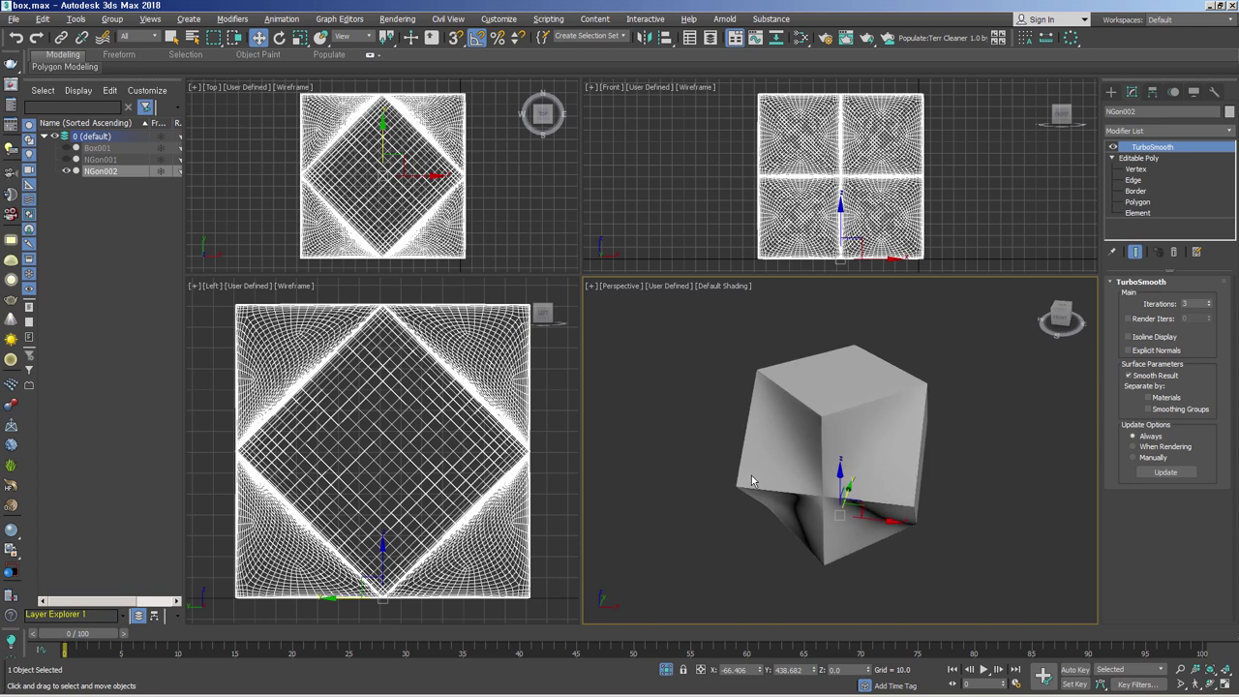
{"action": "left_click", "coordinate": [13, 18]}
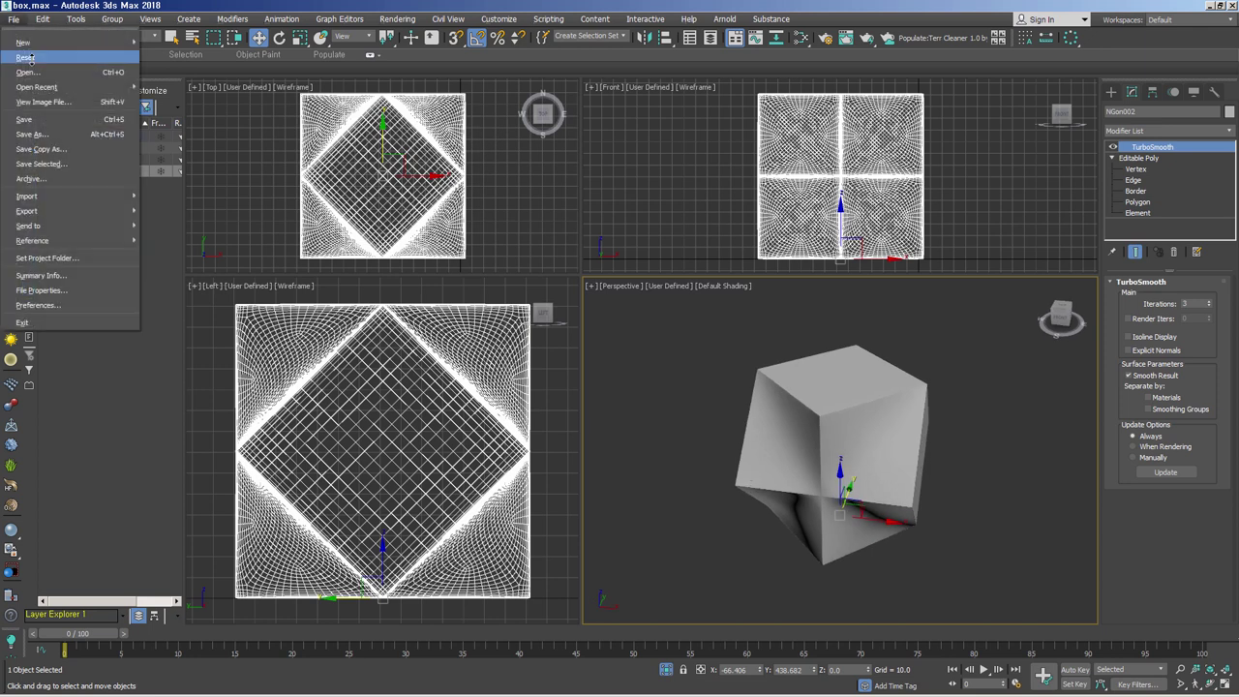